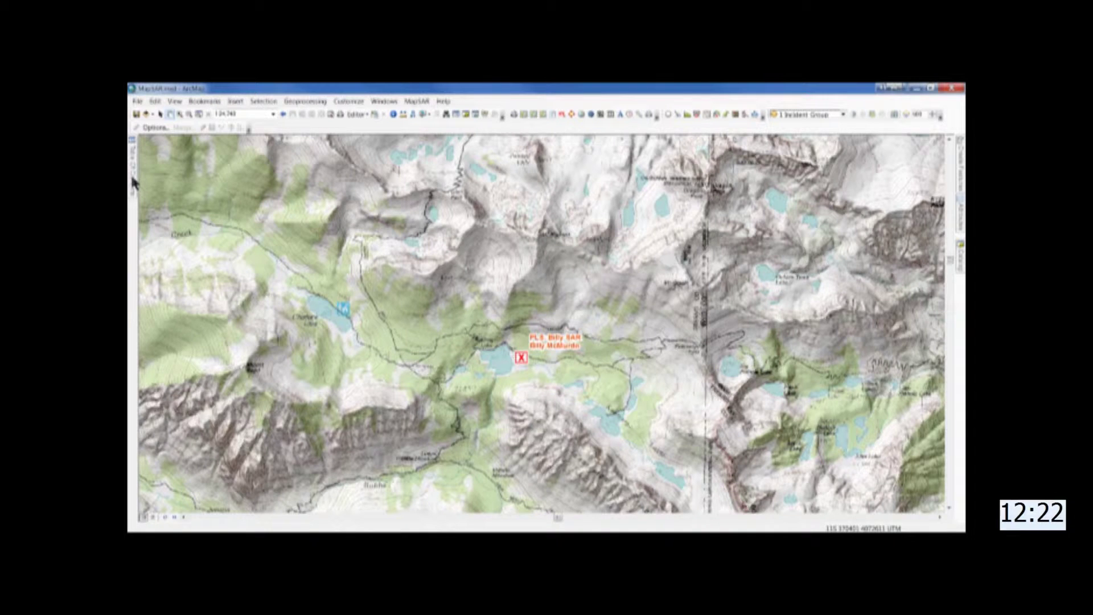
# Pin the Table Of Contents open so the layer list stays docked beside the map
pyautogui.click(132, 182)
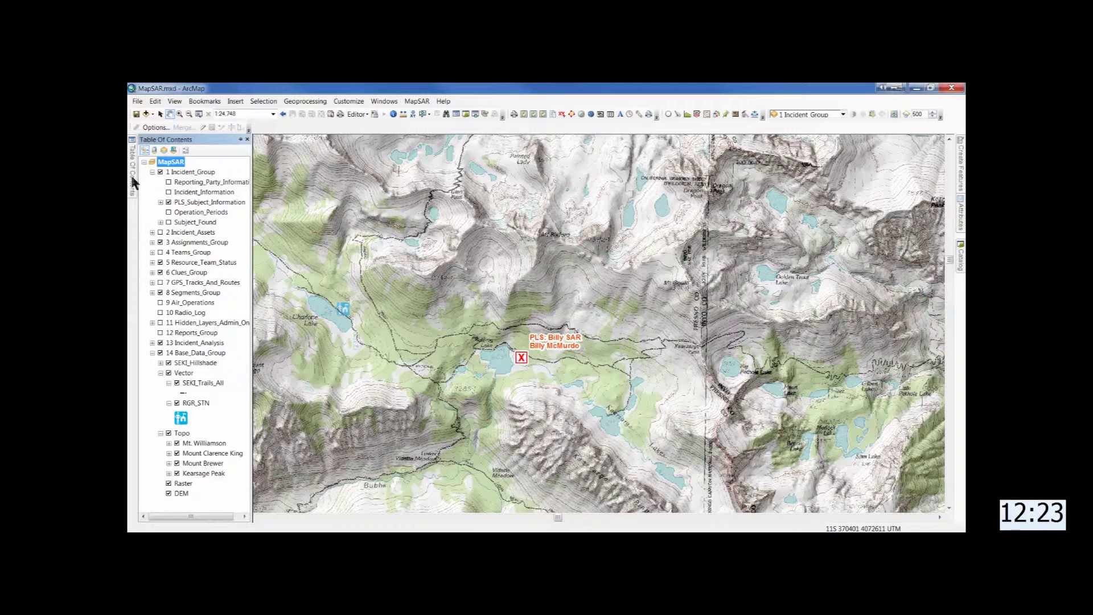
pyautogui.click(239, 139)
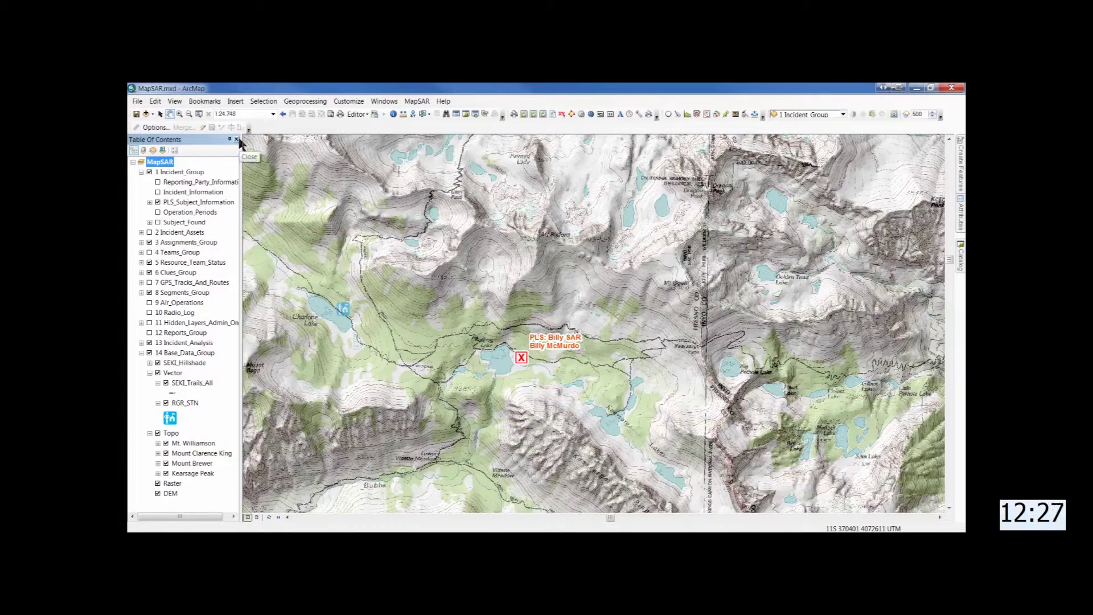
# Start an edit session on the incident's MapSAR geodatabase
pyautogui.click(200, 123)
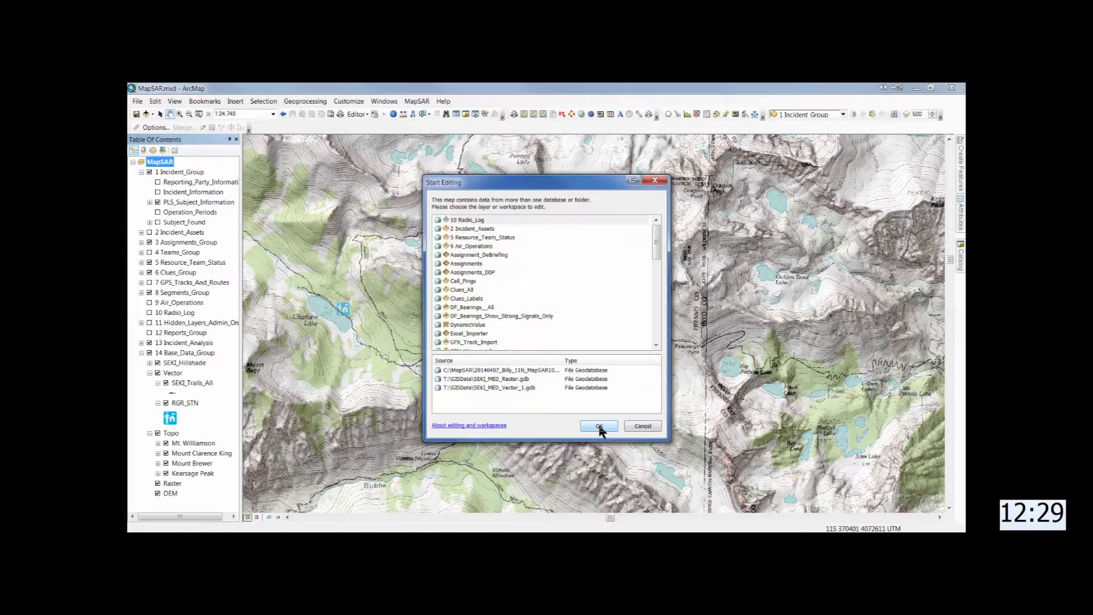
pyautogui.click(578, 371)
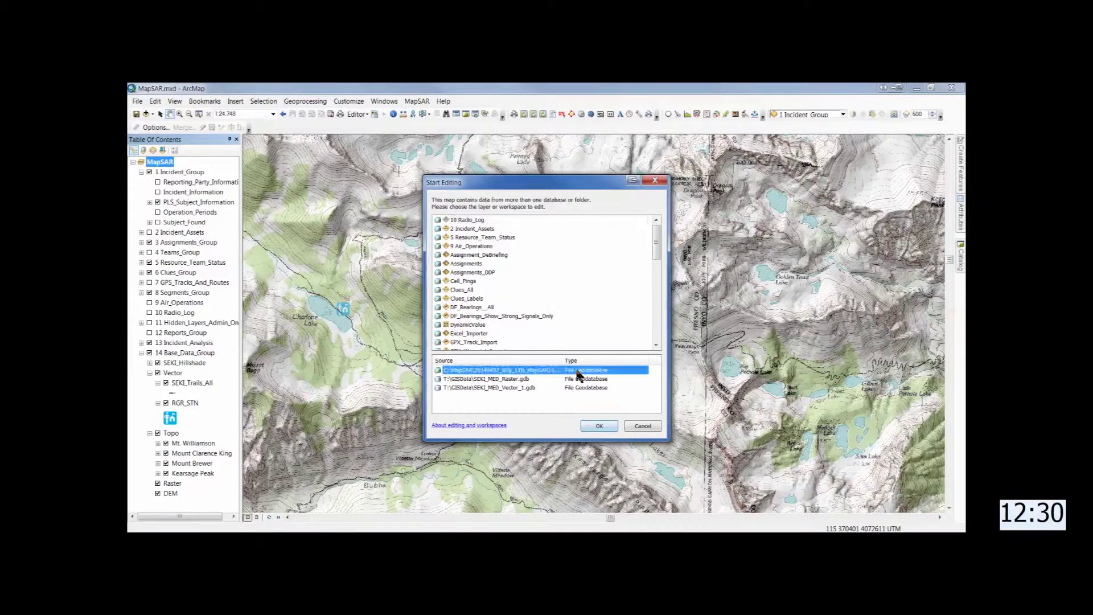
pyautogui.click(598, 427)
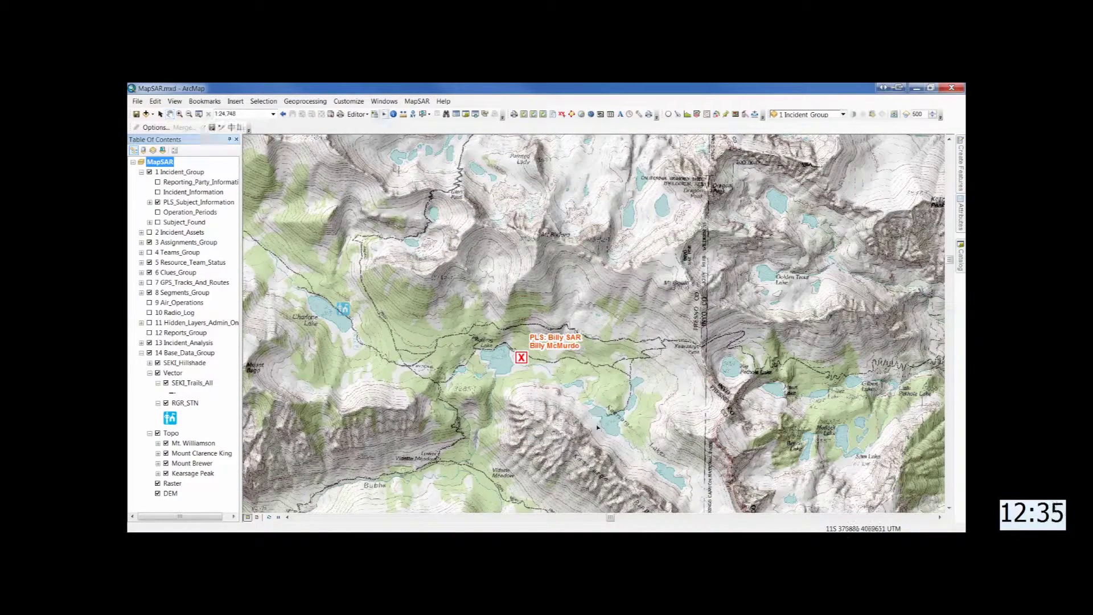
# Save the map document and bring up the Operation_Periods layer's context menu
pyautogui.click(137, 115)
pyautogui.click(173, 213)
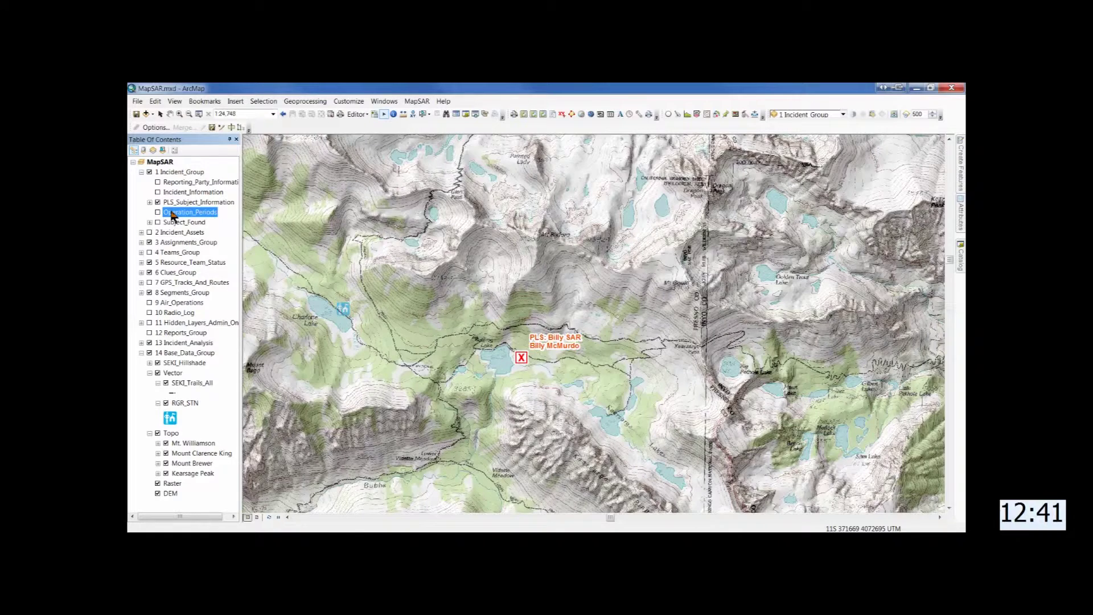
pyautogui.rightClick(172, 213)
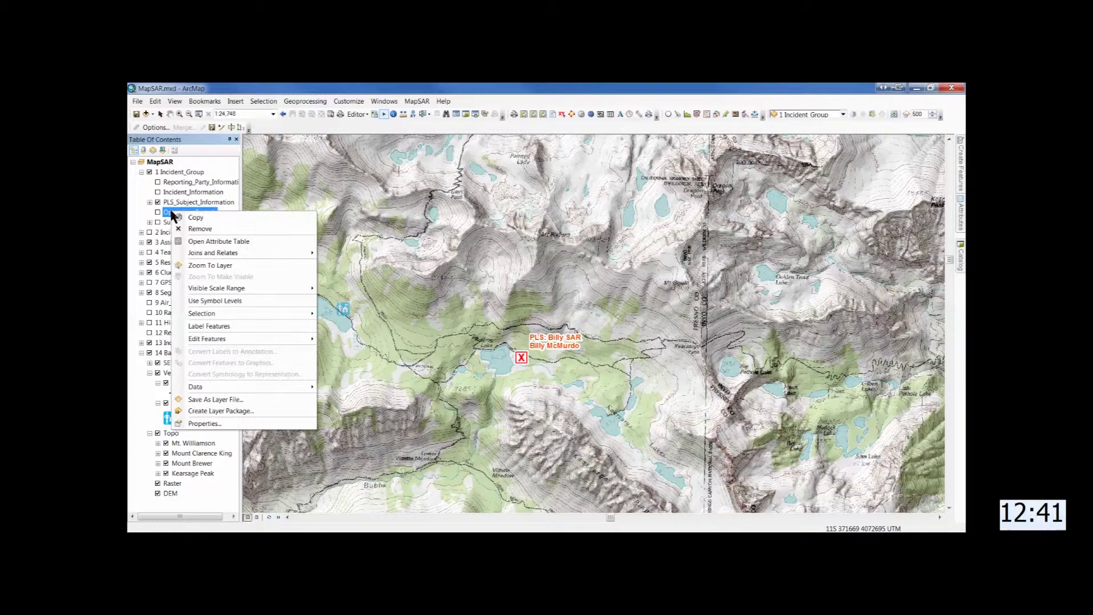
# Enter 4/7/2014 as period 1's start in the Operation_Periods table and fetch the browser forecast
pyautogui.click(197, 241)
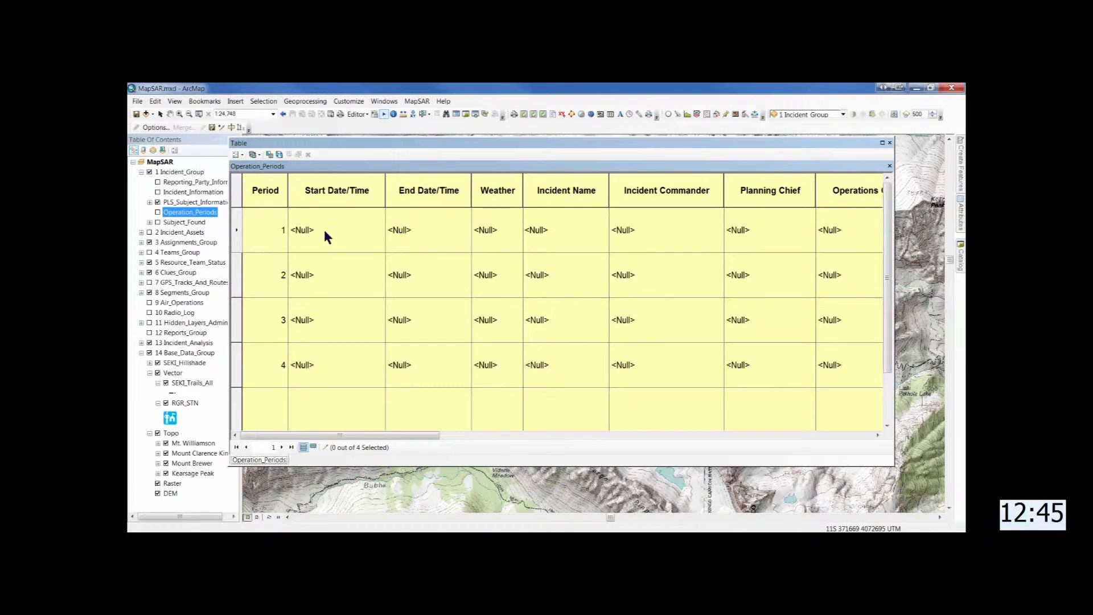
pyautogui.click(323, 229)
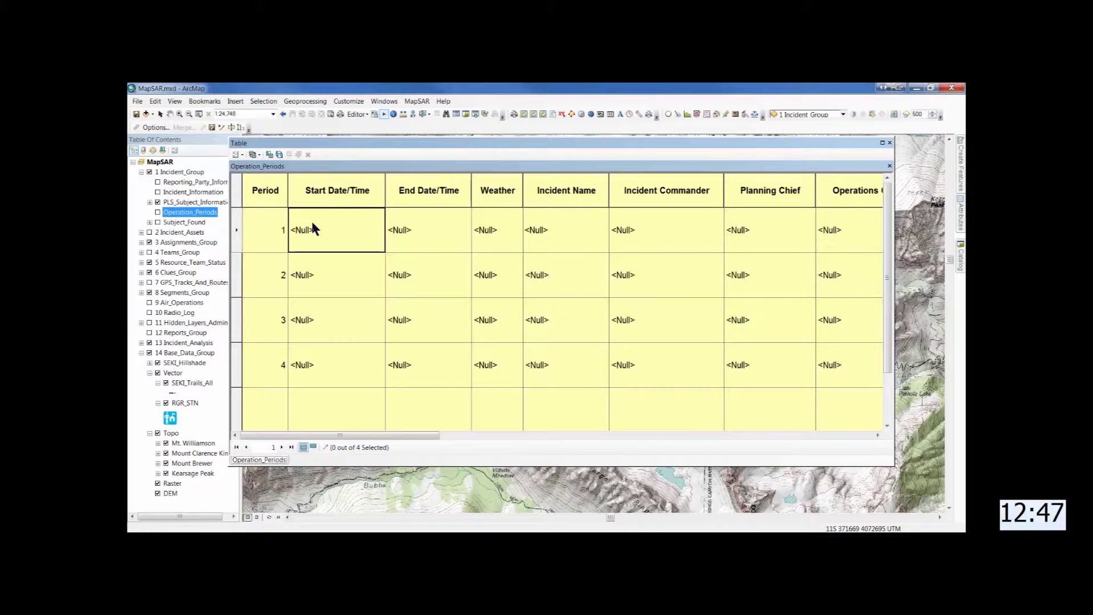
pyautogui.click(312, 222)
pyautogui.write('4/')
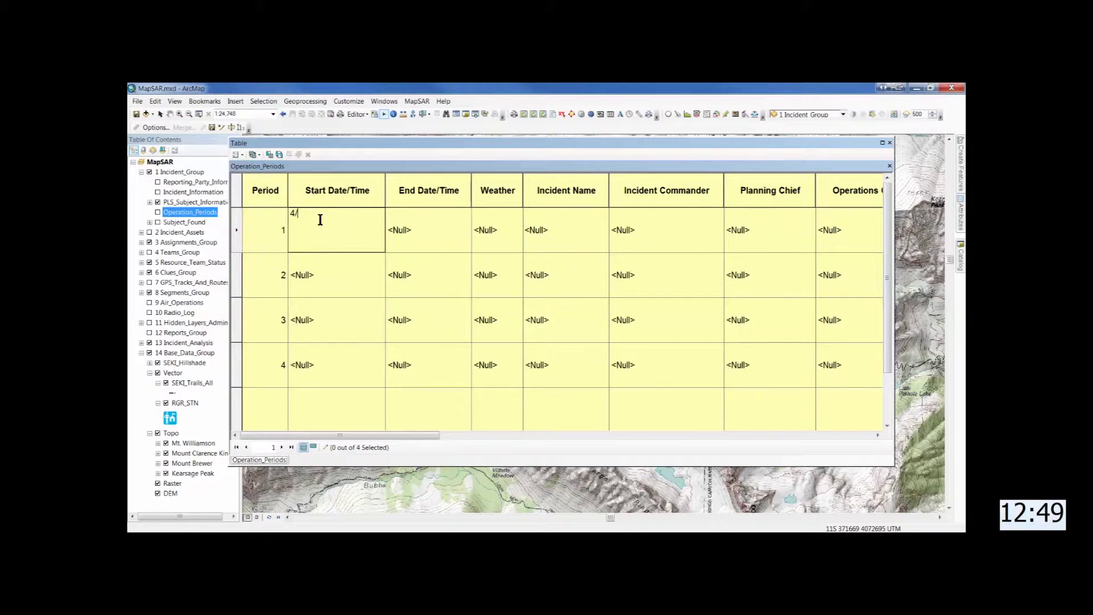
pyautogui.write('7/2014')
pyautogui.press('Tab')
pyautogui.press('Tab')
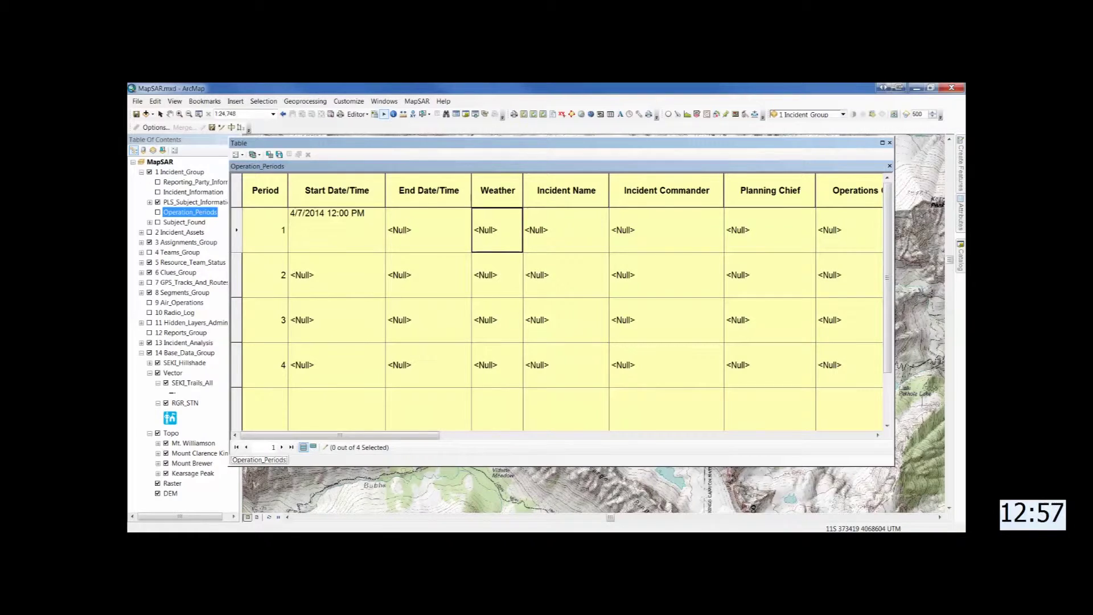
pyautogui.hotkey('alt', 'Tab')
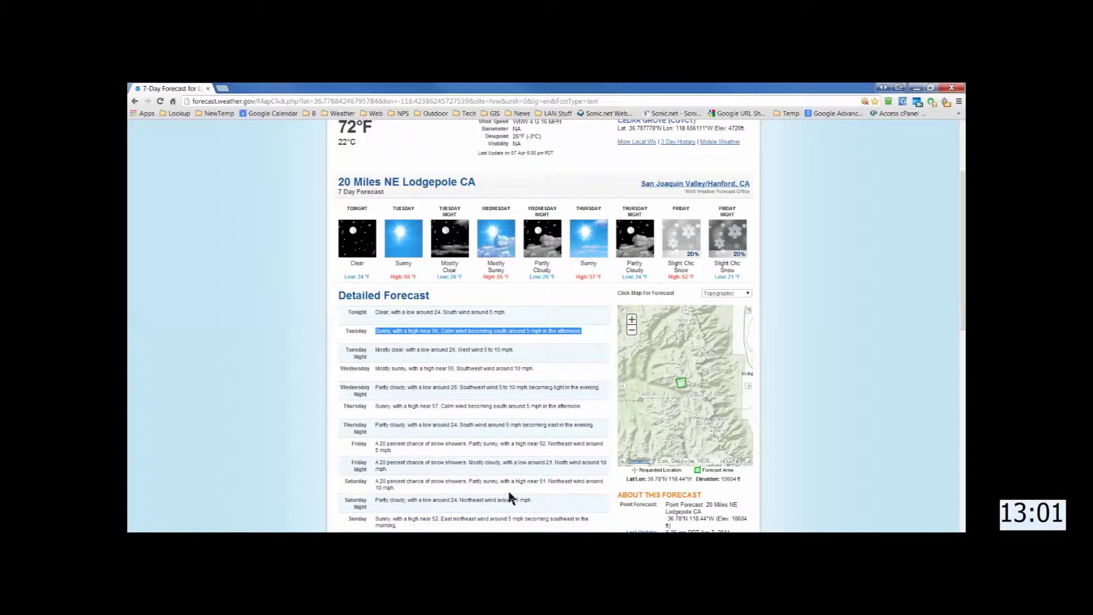
pyautogui.hotkey('alt', 'Tab')
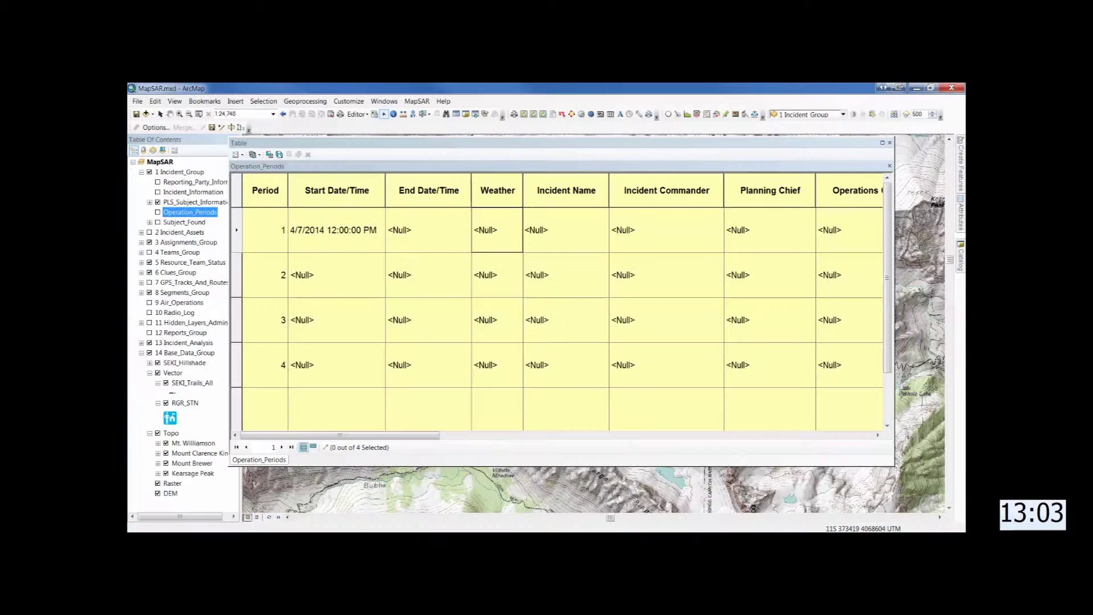
# Paste the forecast into period 1's Weather and pick the current incident as Incident Name
pyautogui.click(478, 230)
pyautogui.write('Sunny, with a high near 56. Calm wind becoming south around 5 mph in the afternoon.')
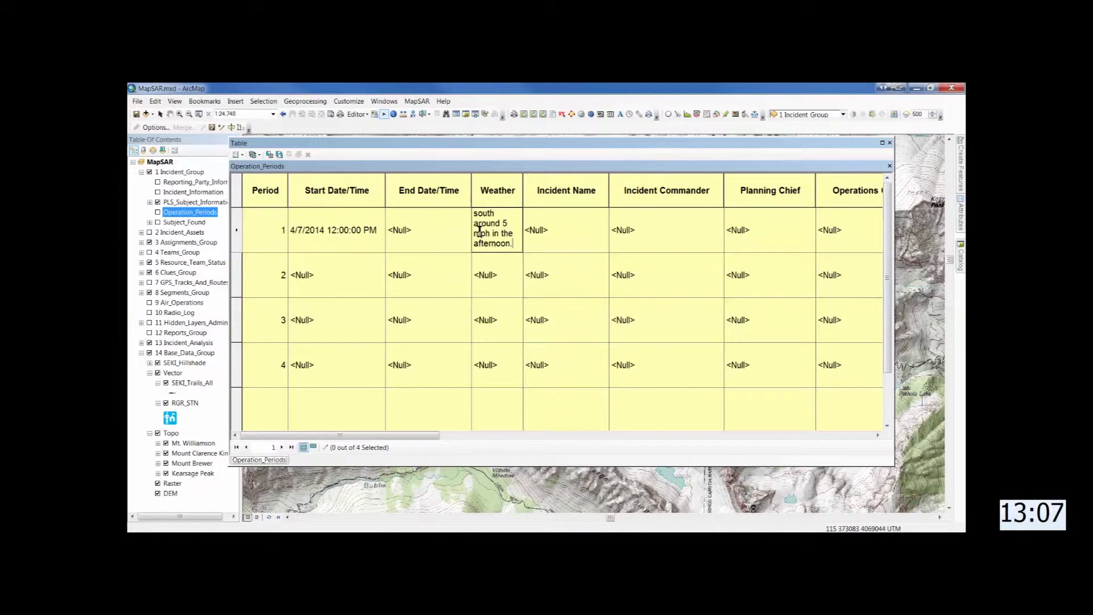
pyautogui.click(665, 222)
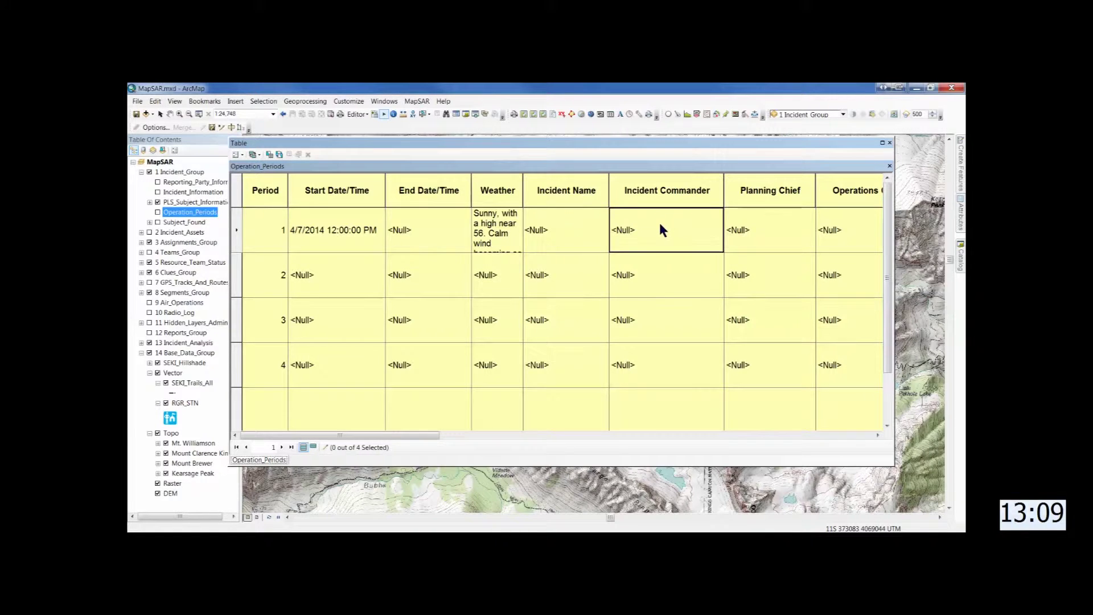
pyautogui.click(599, 234)
pyautogui.click(583, 269)
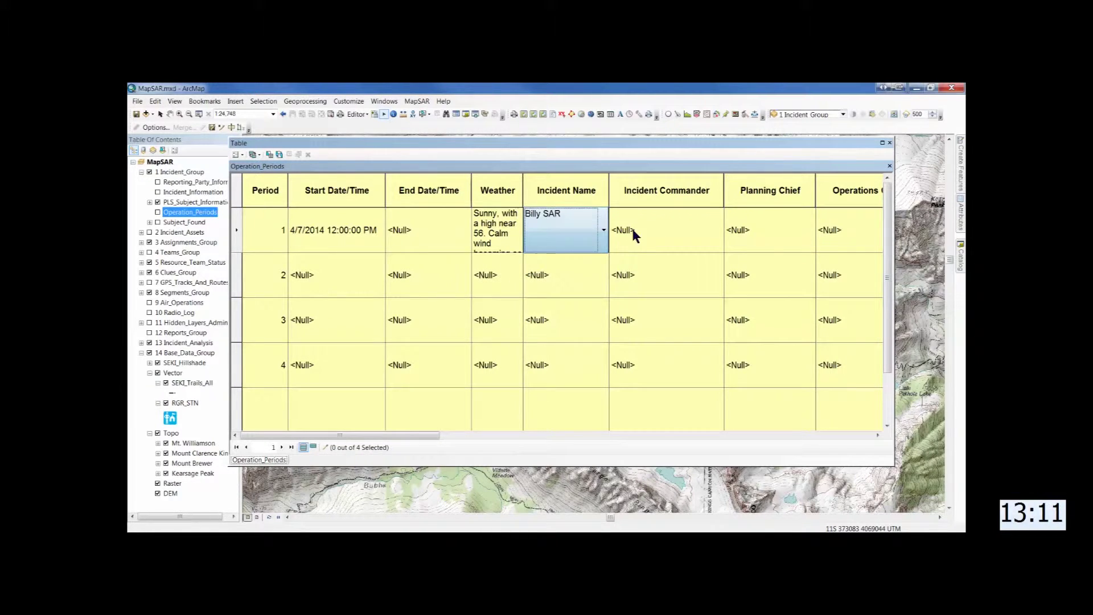
# Enter Durkee as Incident Commander and Rodriguez as Planning Chief
pyautogui.click(633, 230)
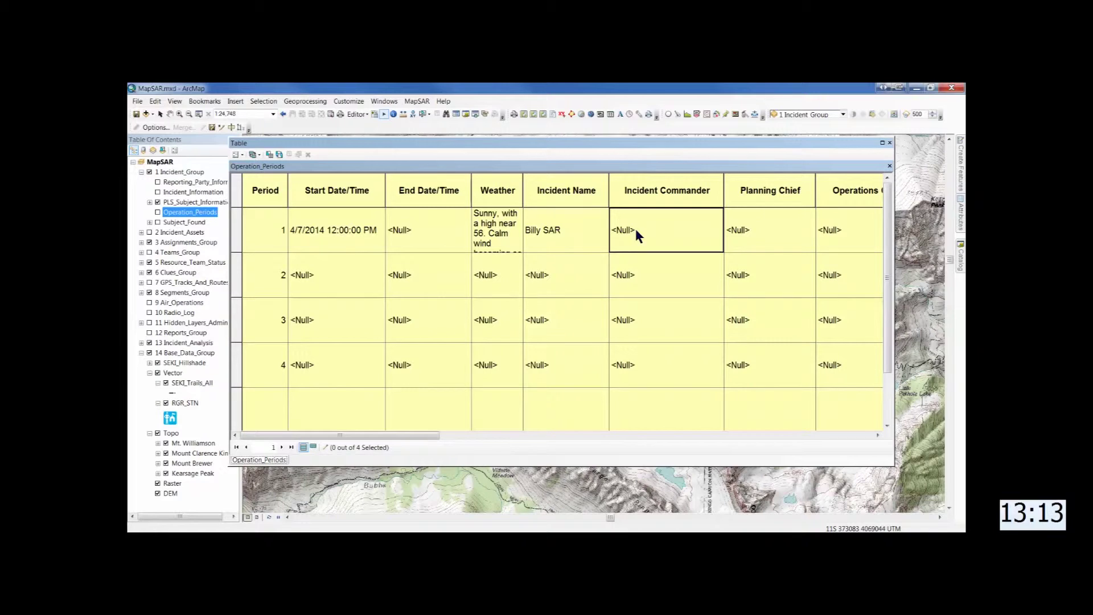
pyautogui.click(635, 229)
pyautogui.write('Durkee')
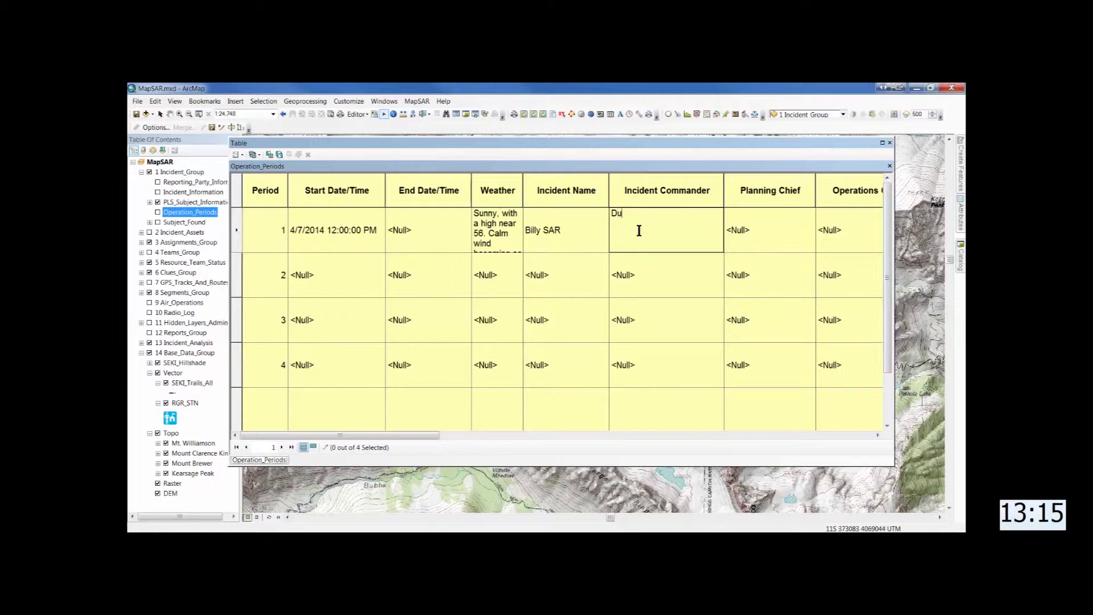
pyautogui.press('Tab')
pyautogui.write('R')
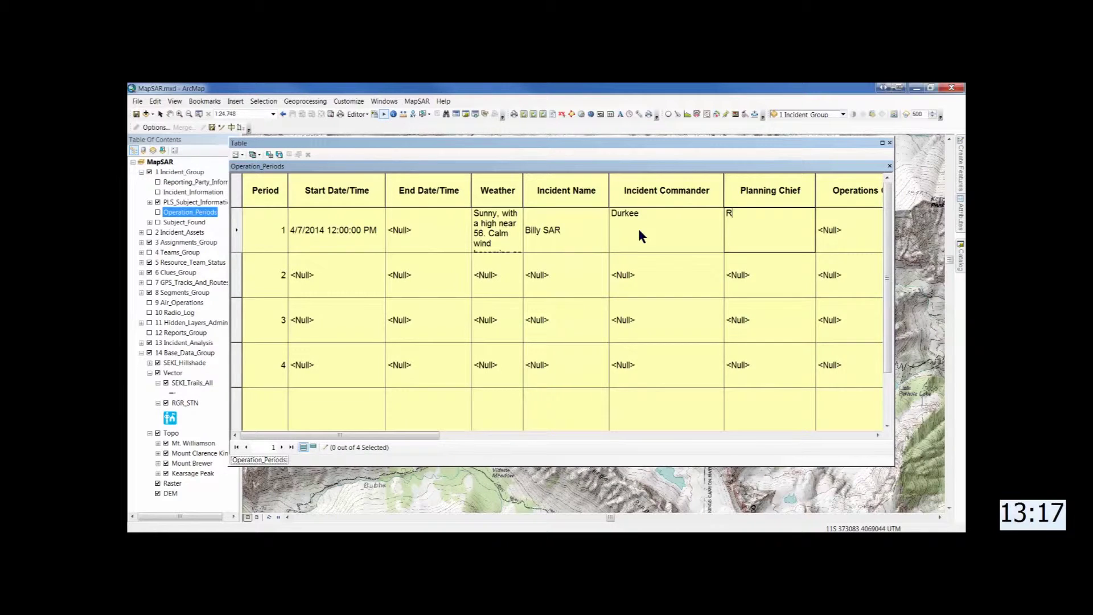
pyautogui.write('odriguez')
pyautogui.press('Tab')
pyautogui.press('Tab')
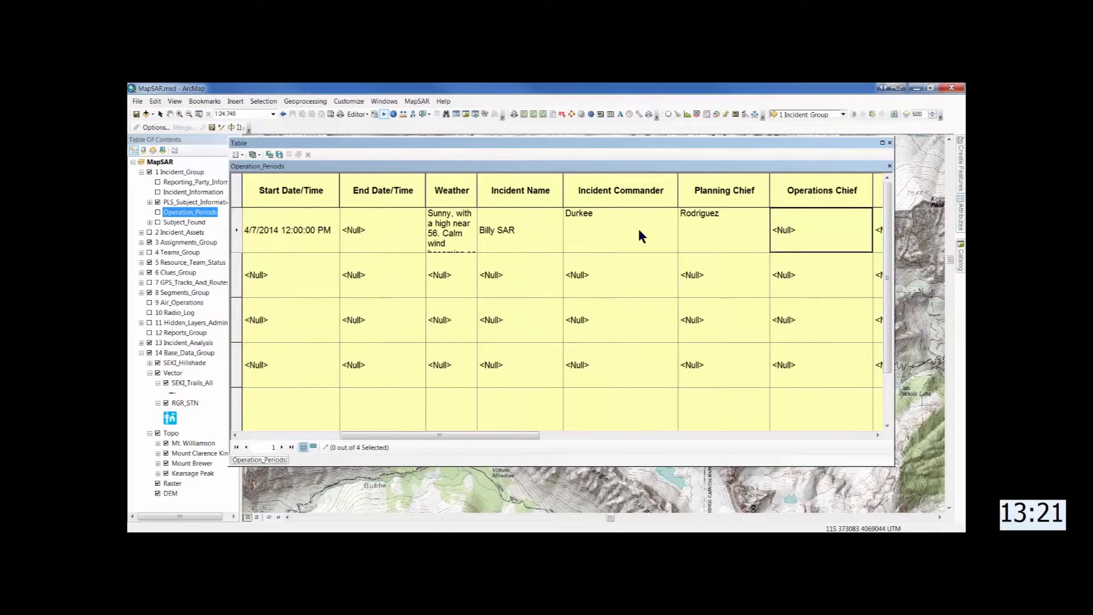
pyautogui.press('Tab')
pyautogui.press('Tab')
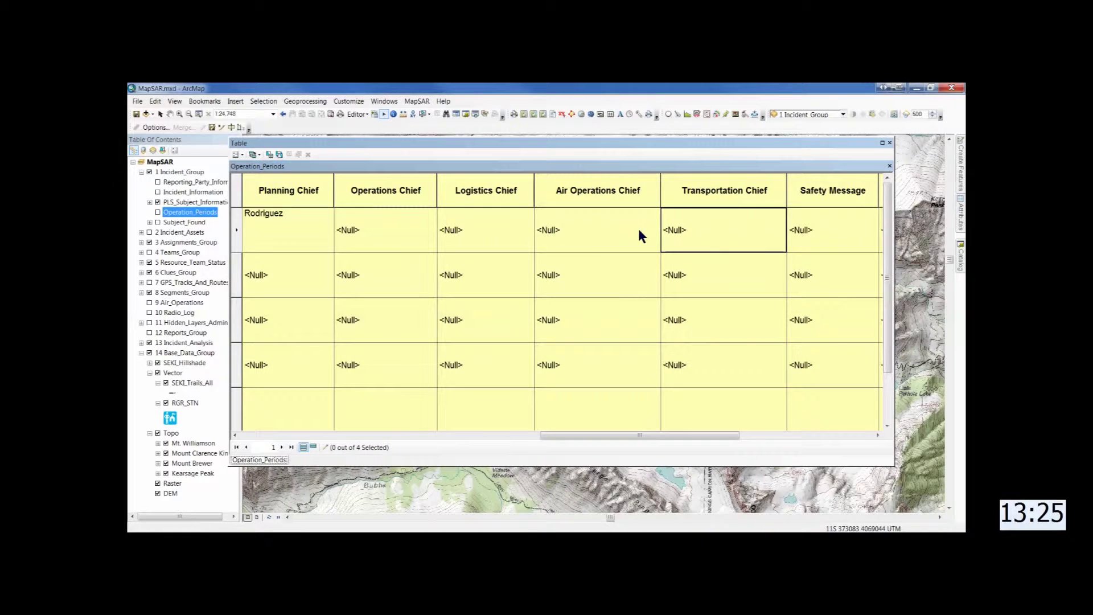
# Add the icy-conditions safety message, Com 1 and Com 3 frequencies, then close the table
pyautogui.press('Tab')
pyautogui.write('I')
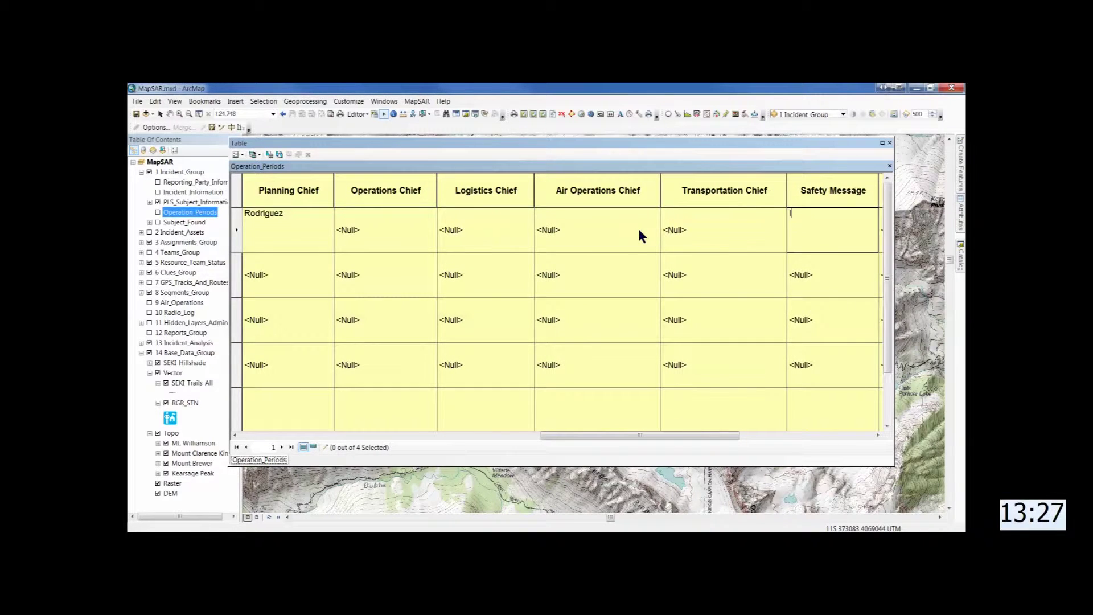
pyautogui.write('cy and sn')
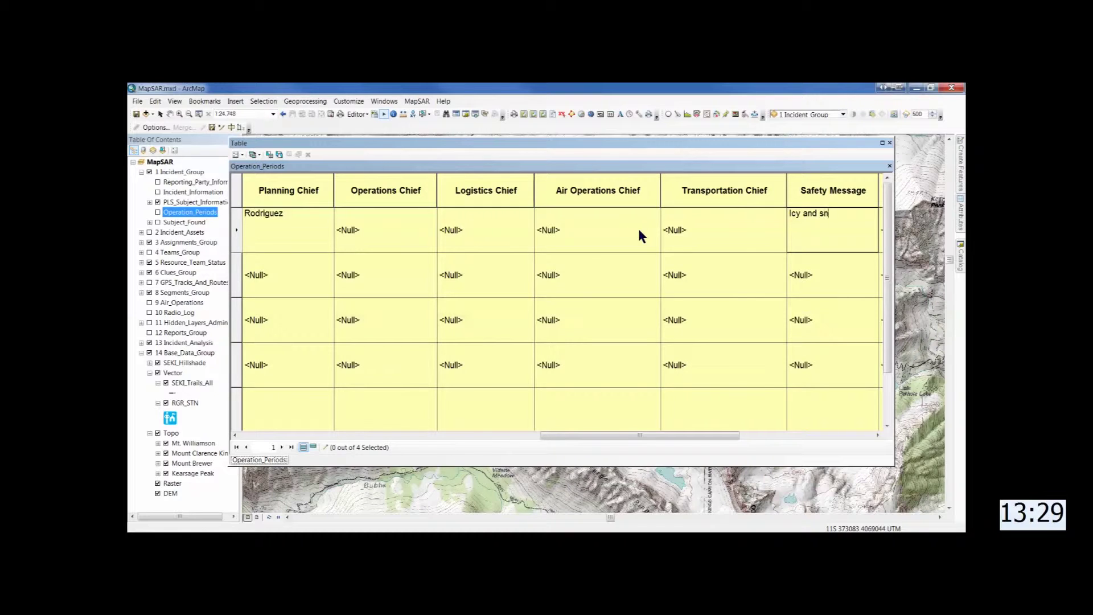
pyautogui.write('owy conditions. U')
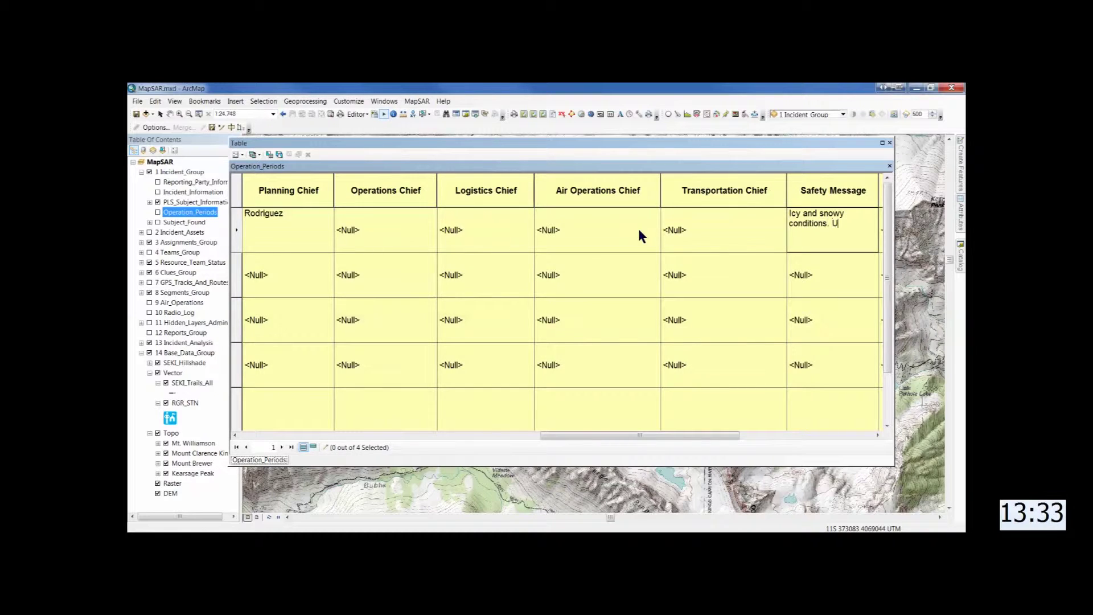
pyautogui.write('se care on rocks and')
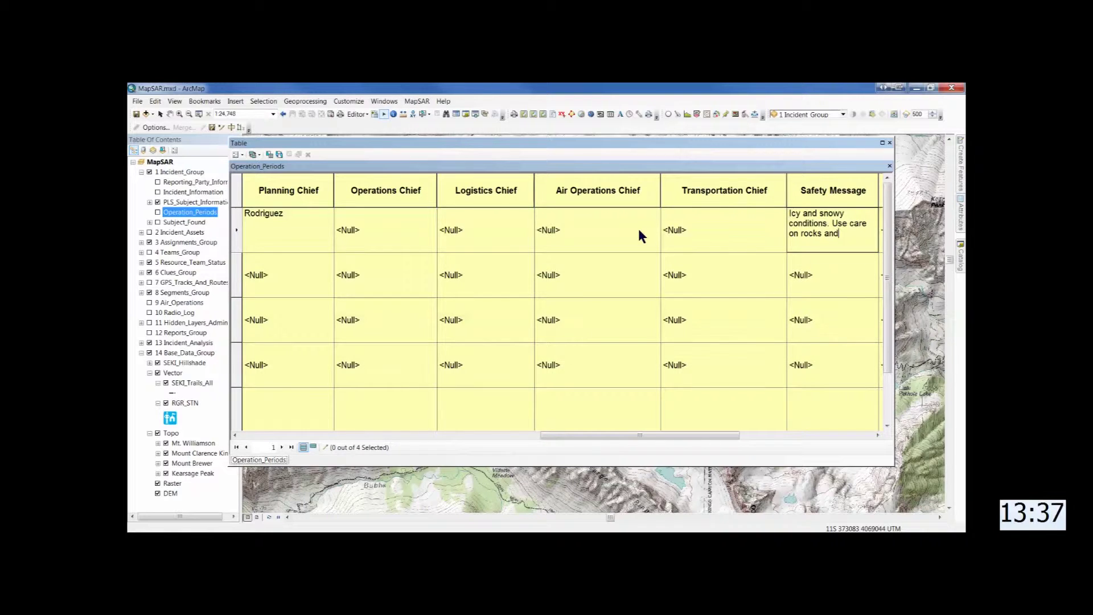
pyautogui.write(' river crossings')
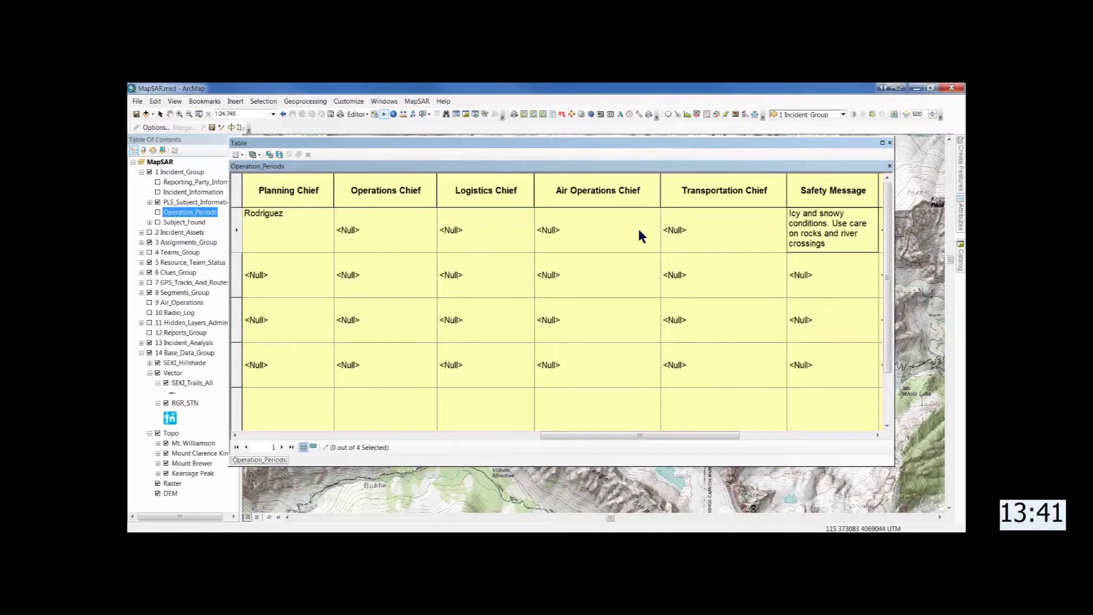
pyautogui.write('.')
pyautogui.press('Tab')
pyautogui.write('C')
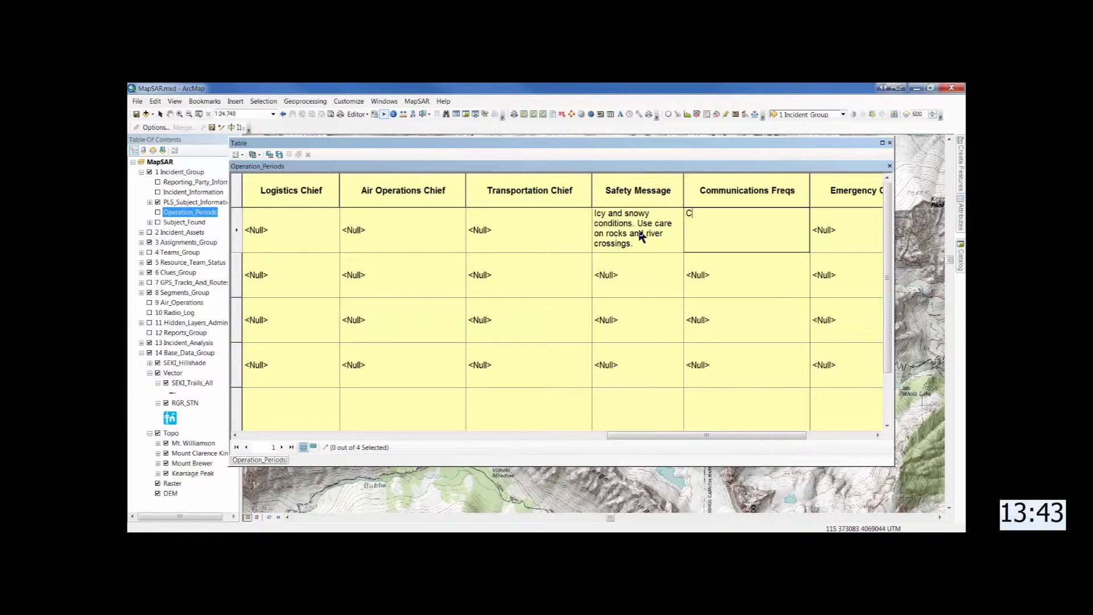
pyautogui.write('om 1')
pyautogui.press('Tab')
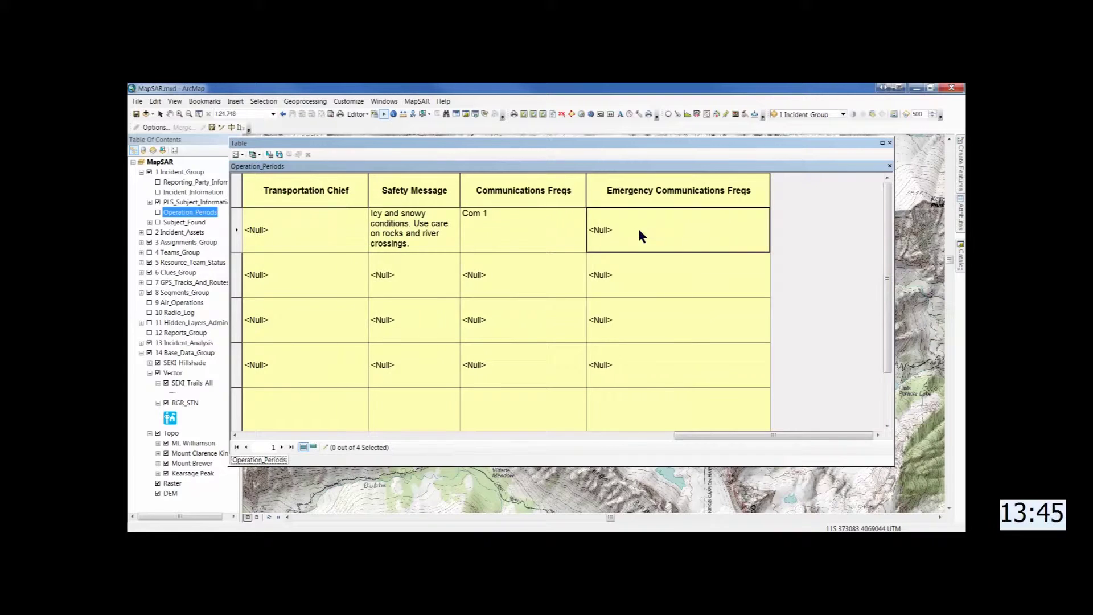
pyautogui.write('Com')
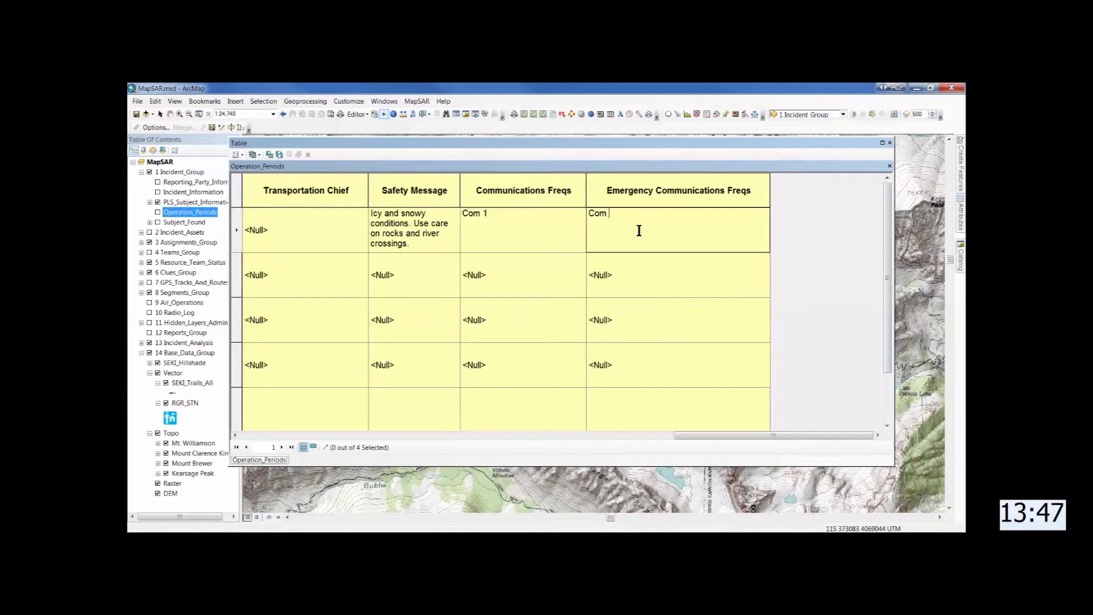
pyautogui.write(' 3')
pyautogui.click(890, 144)
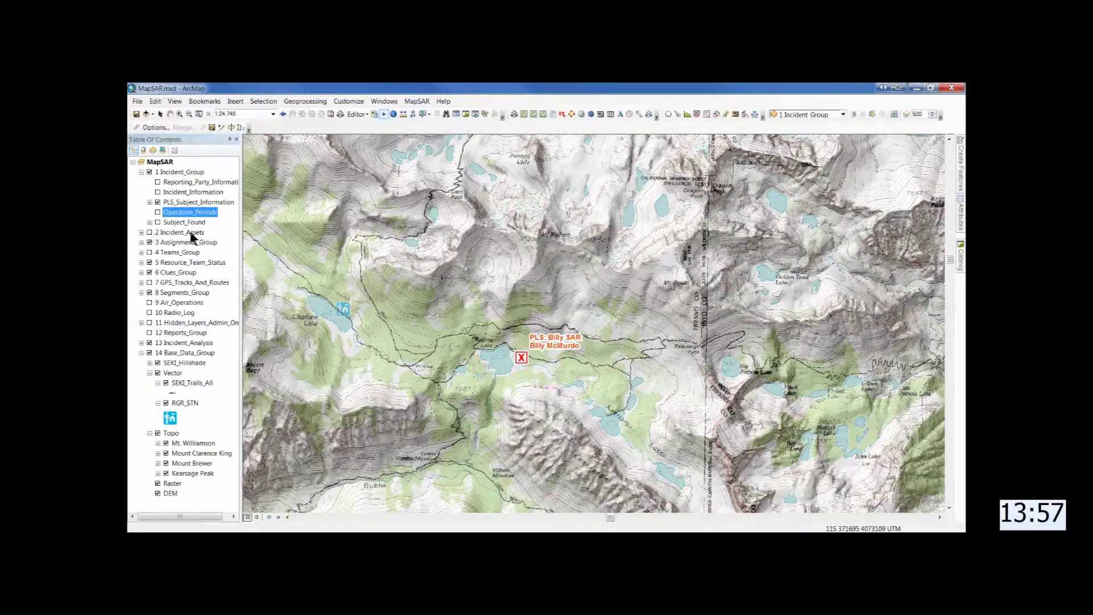
# Turn on Incident_Assets, pin Create Features, and place an ICP point at Charlotte Lake
pyautogui.click(149, 233)
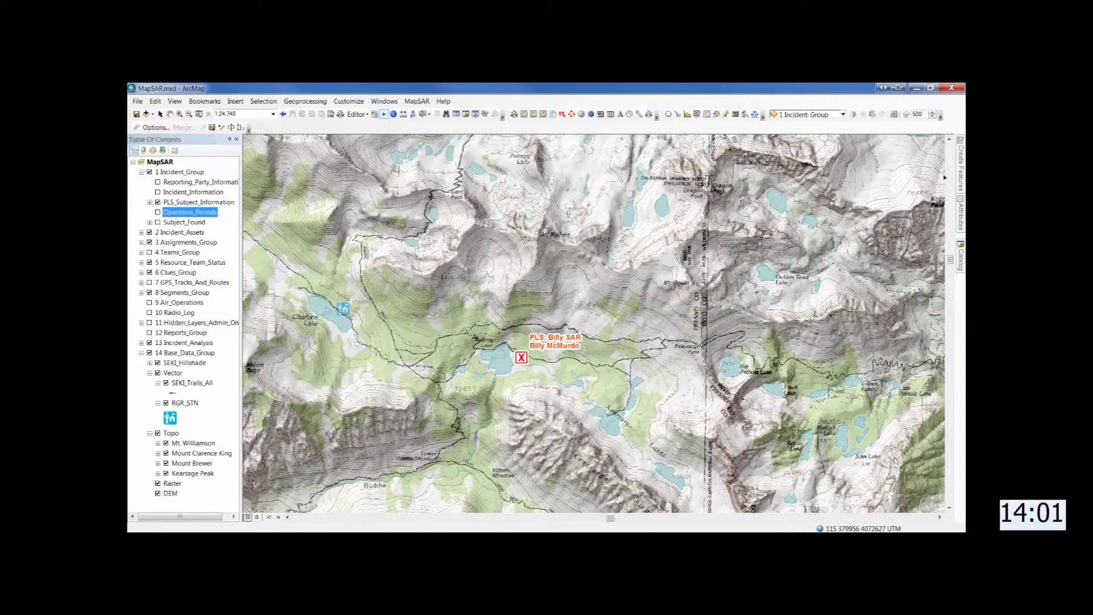
pyautogui.moveTo(962, 174)
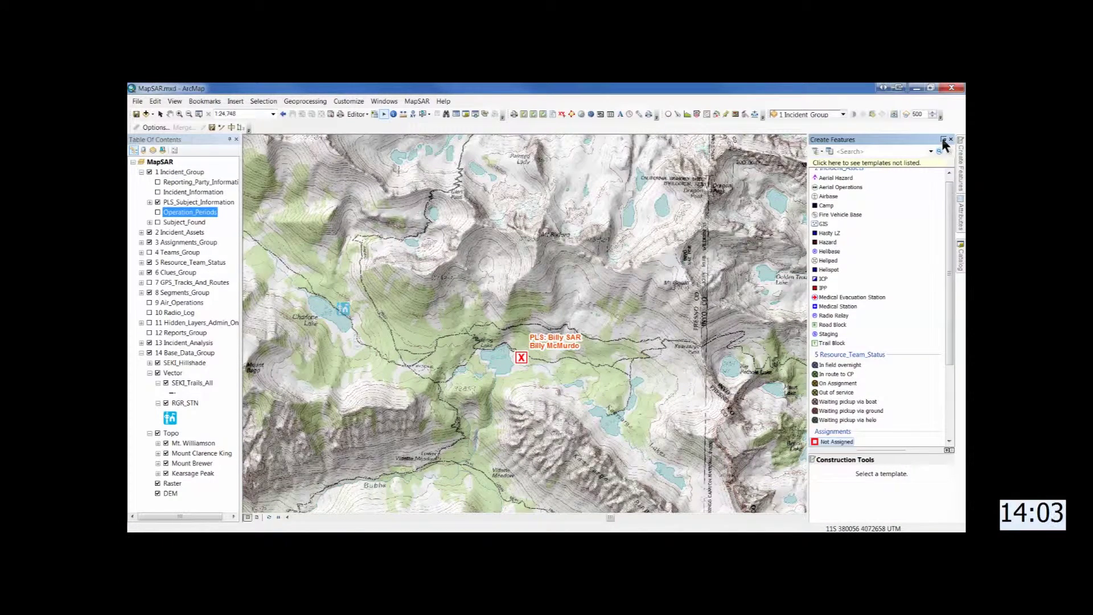
pyautogui.click(944, 140)
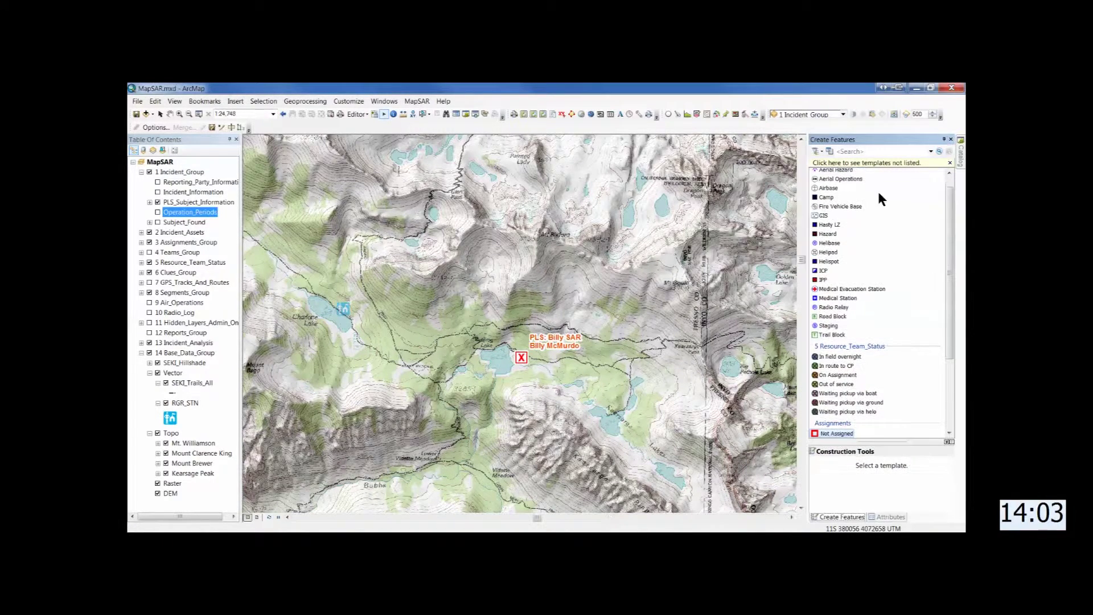
pyautogui.click(823, 271)
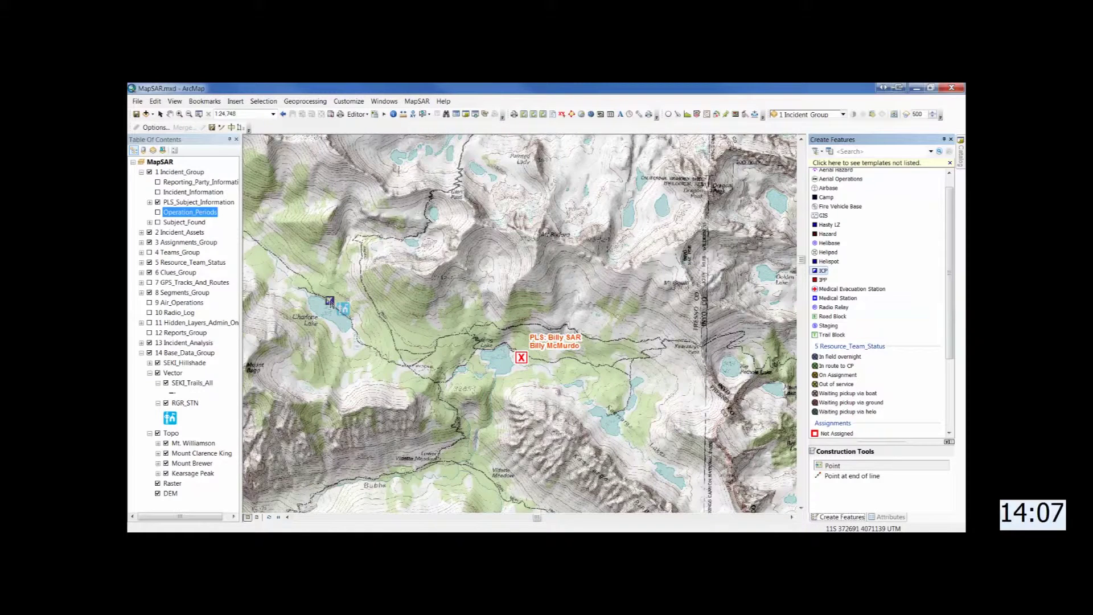
pyautogui.click(330, 300)
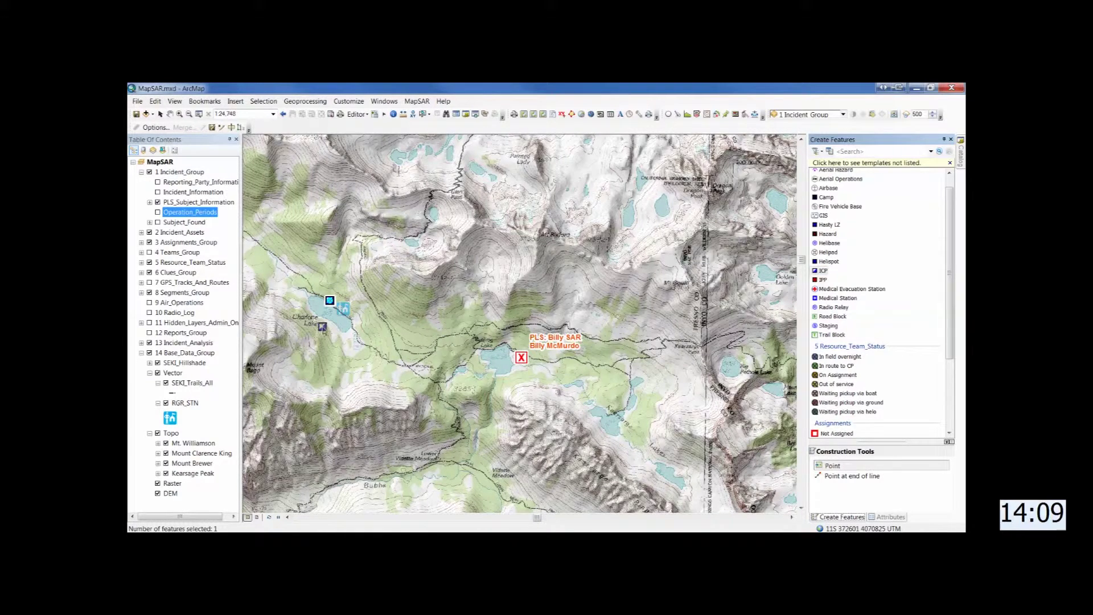
pyautogui.click(191, 233)
# Record the ICP as period 1, Assigned - In Place, 4/7/2014, 'Charlotte RS: Radio Coms'
pyautogui.rightClick(190, 236)
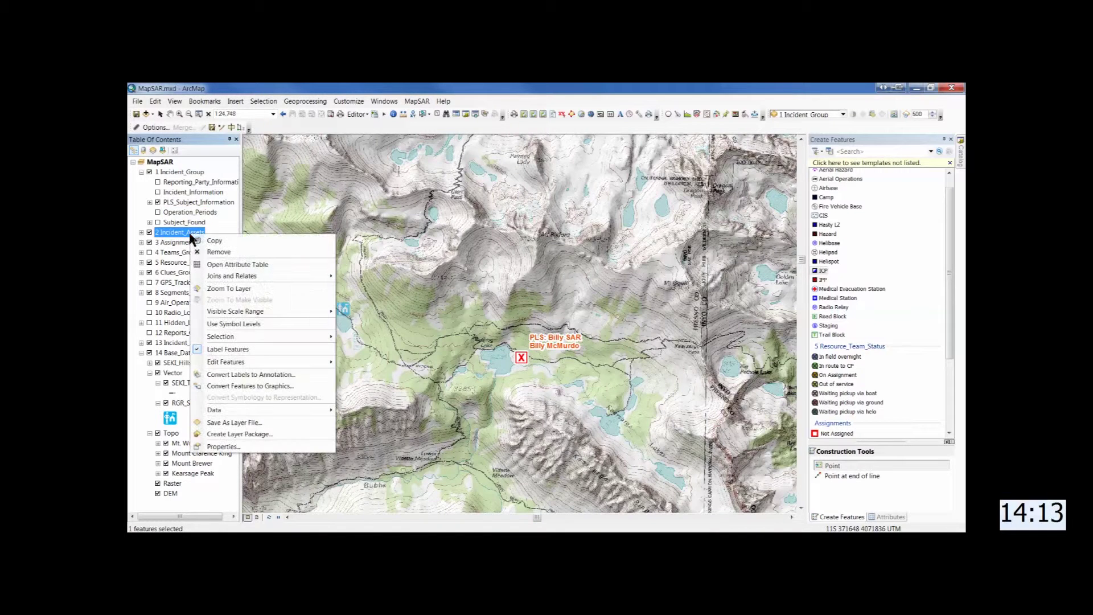
pyautogui.click(224, 265)
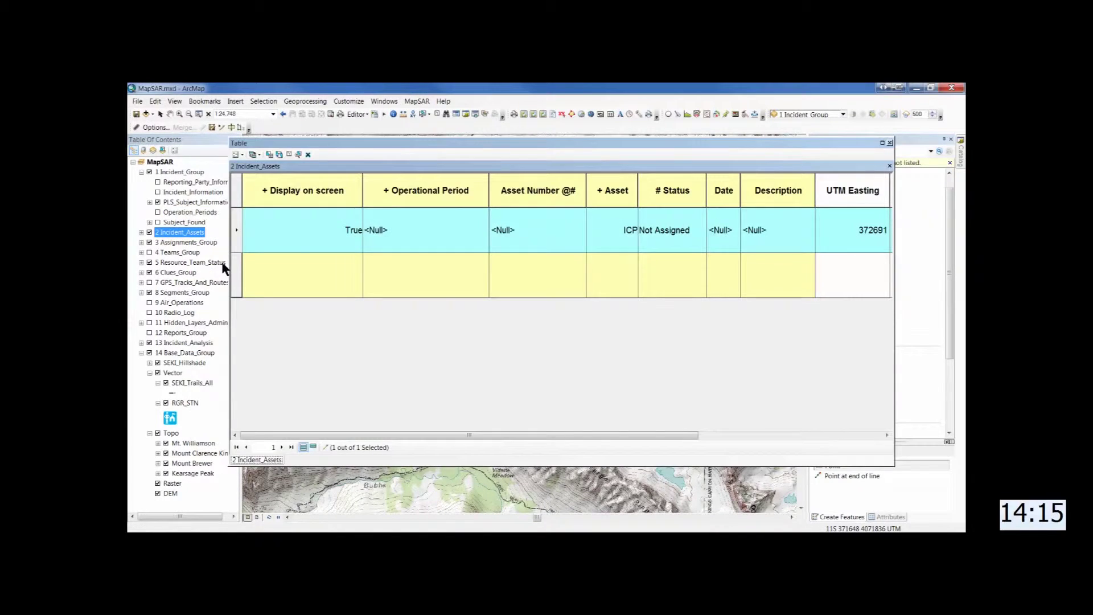
pyautogui.click(418, 235)
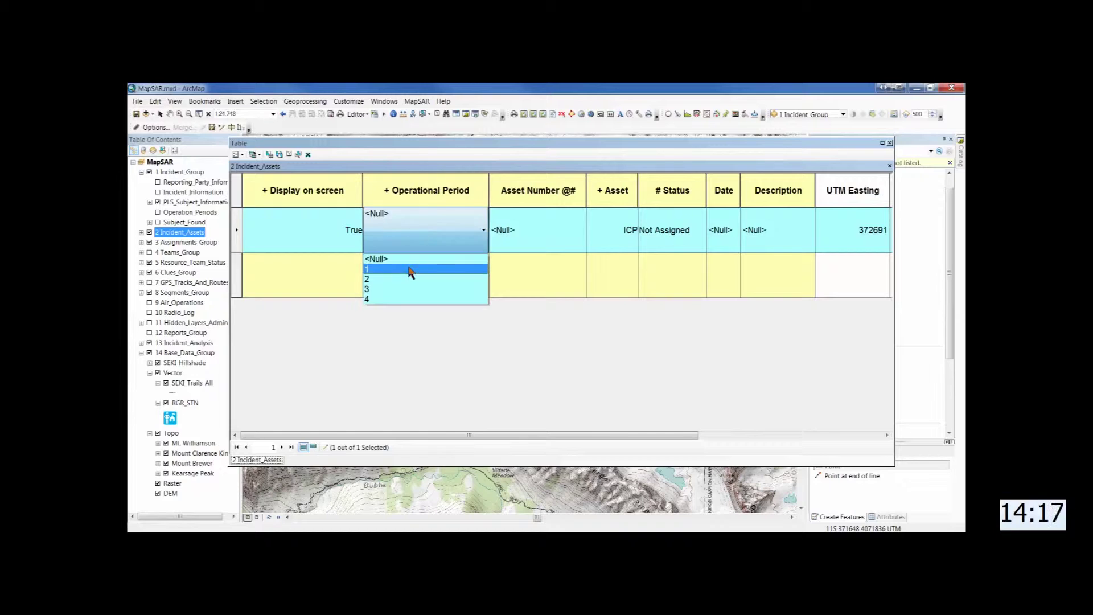
pyautogui.click(410, 271)
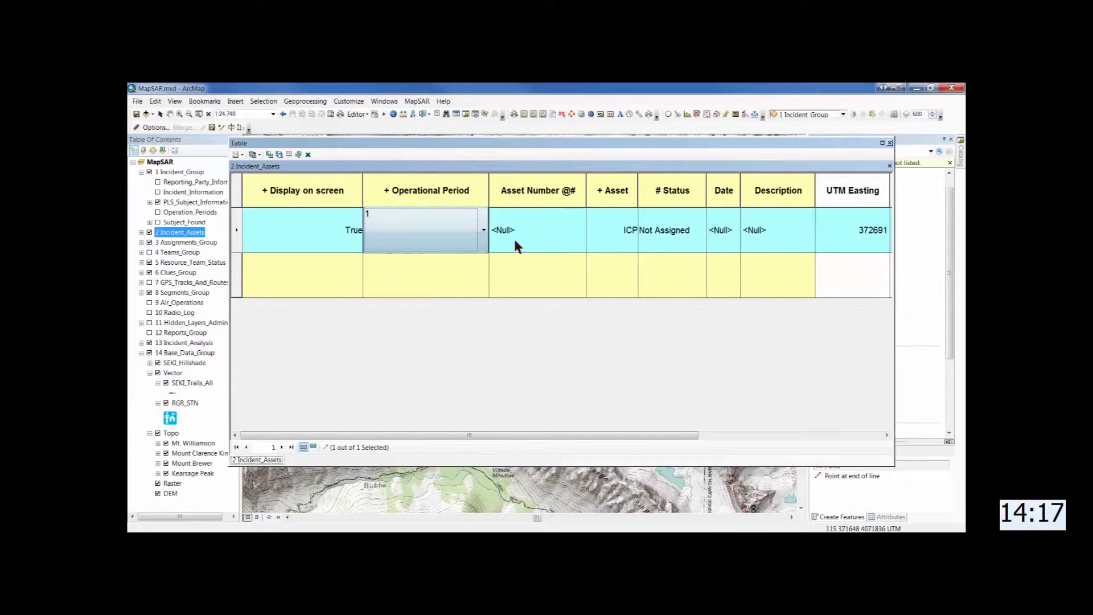
pyautogui.click(668, 232)
pyautogui.click(702, 230)
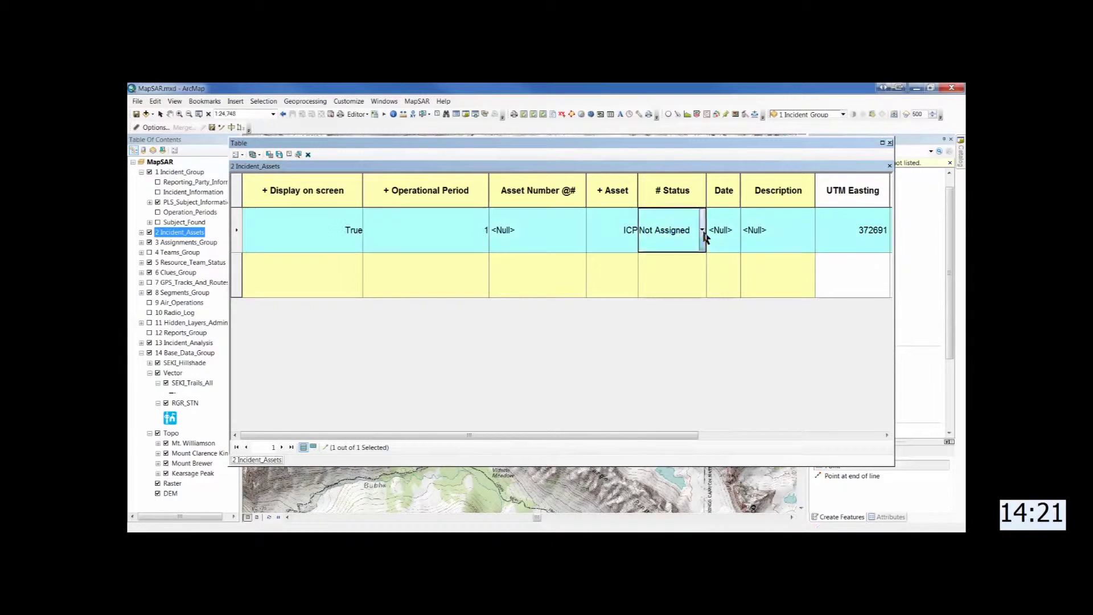
pyautogui.click(675, 266)
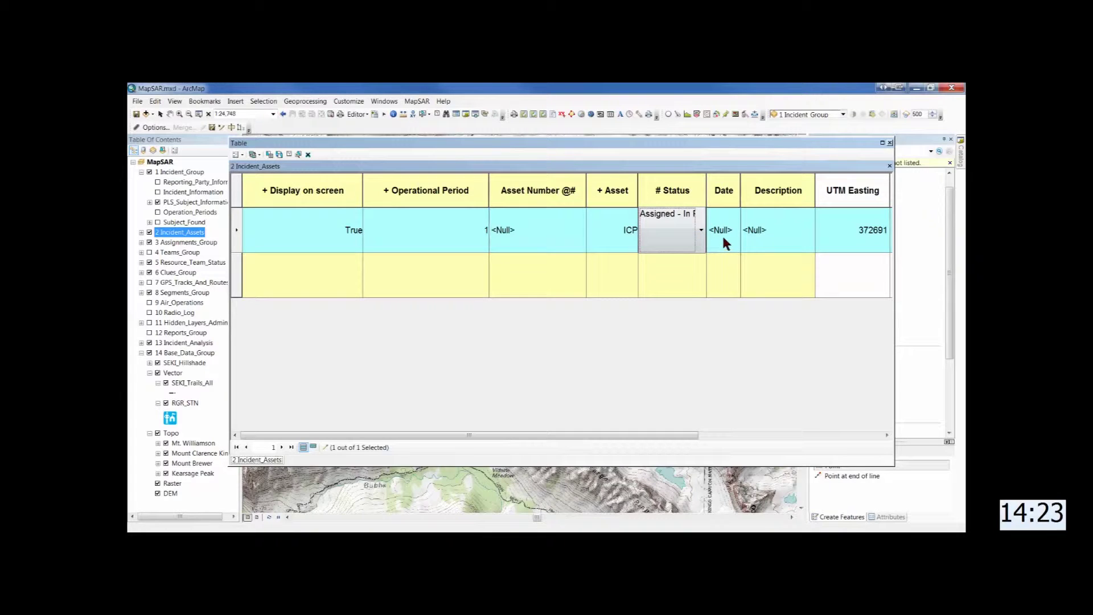
pyautogui.click(723, 233)
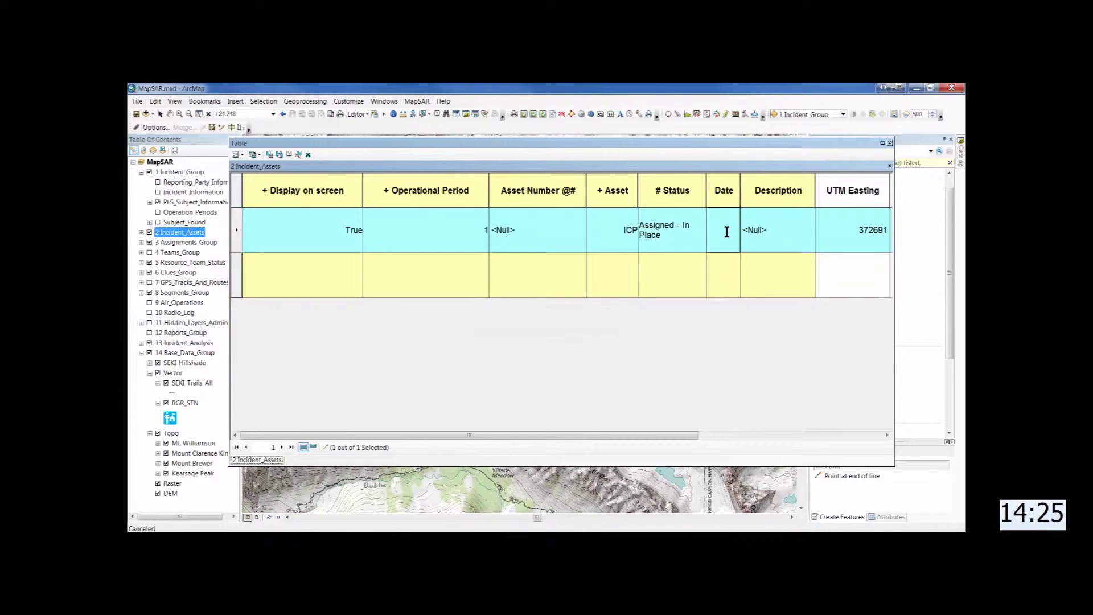
pyautogui.write('4/7/2014')
pyautogui.press('Tab')
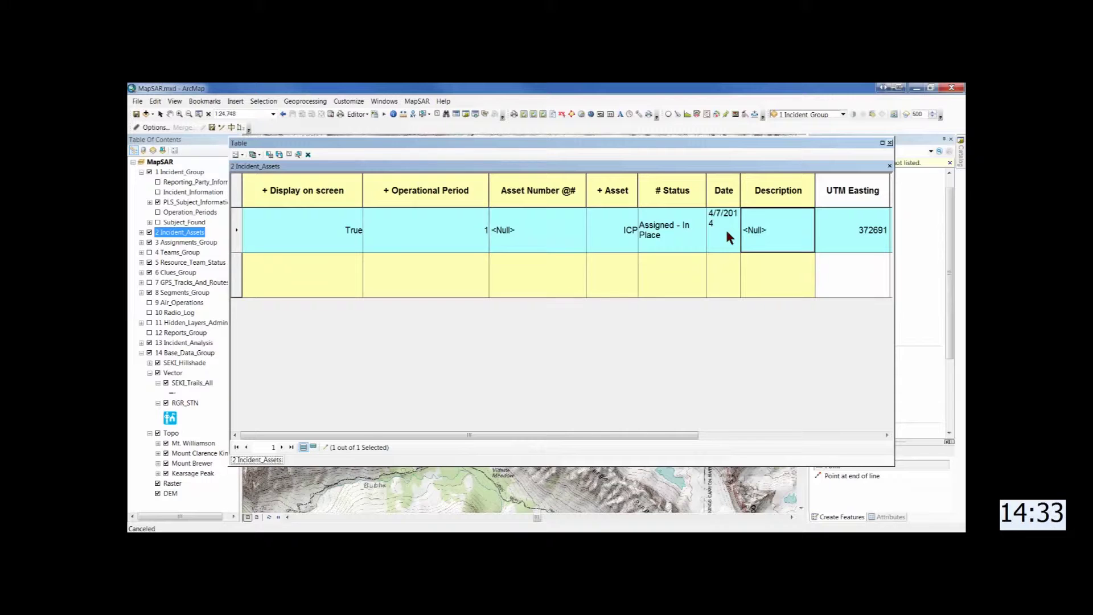
pyautogui.write('Char')
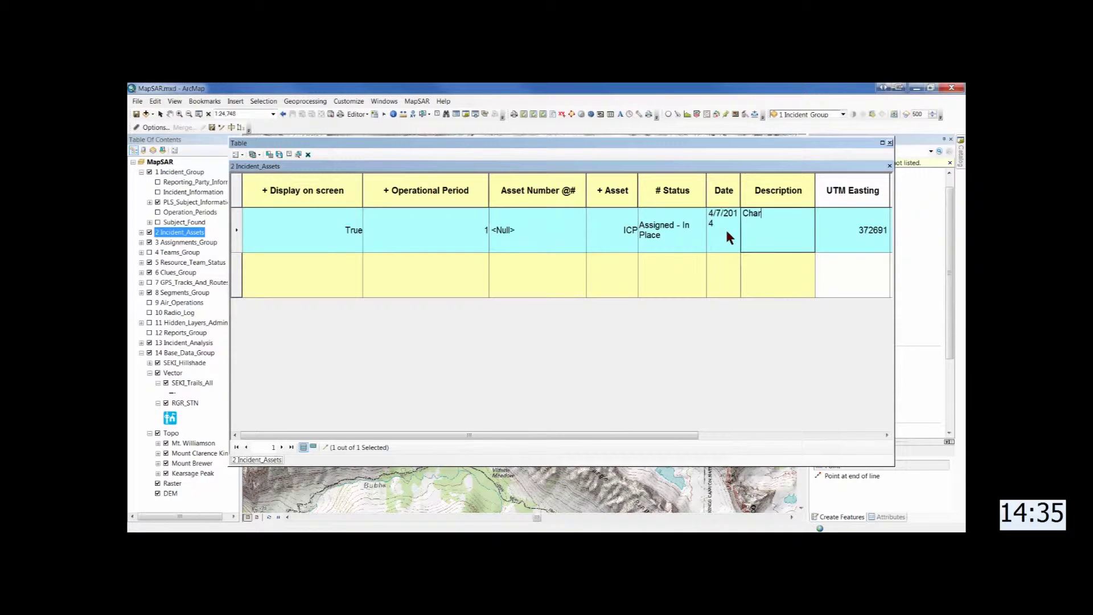
pyautogui.write('lotte RS')
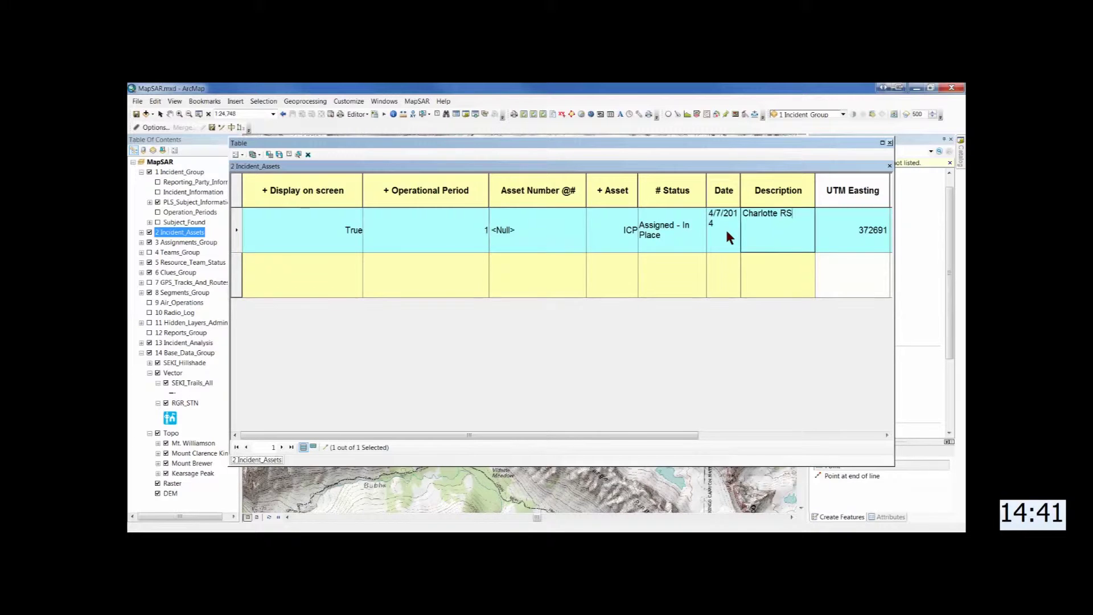
pyautogui.write(': Radio Coms')
# Close the table, pick the Helispot template, and enable attribute prompts for all layers
pyautogui.click(890, 142)
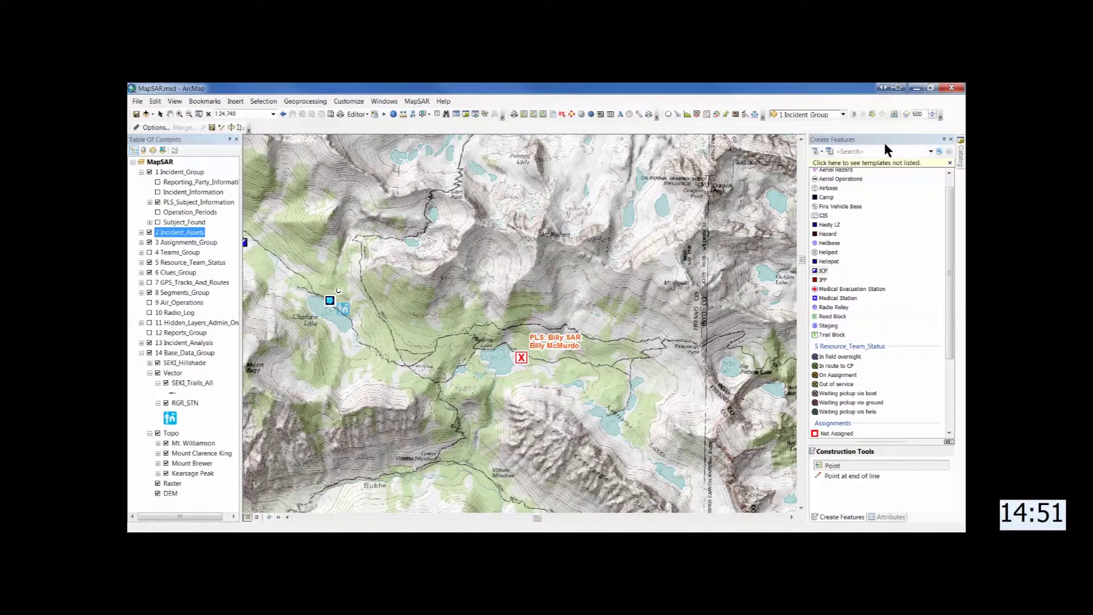
pyautogui.click(829, 261)
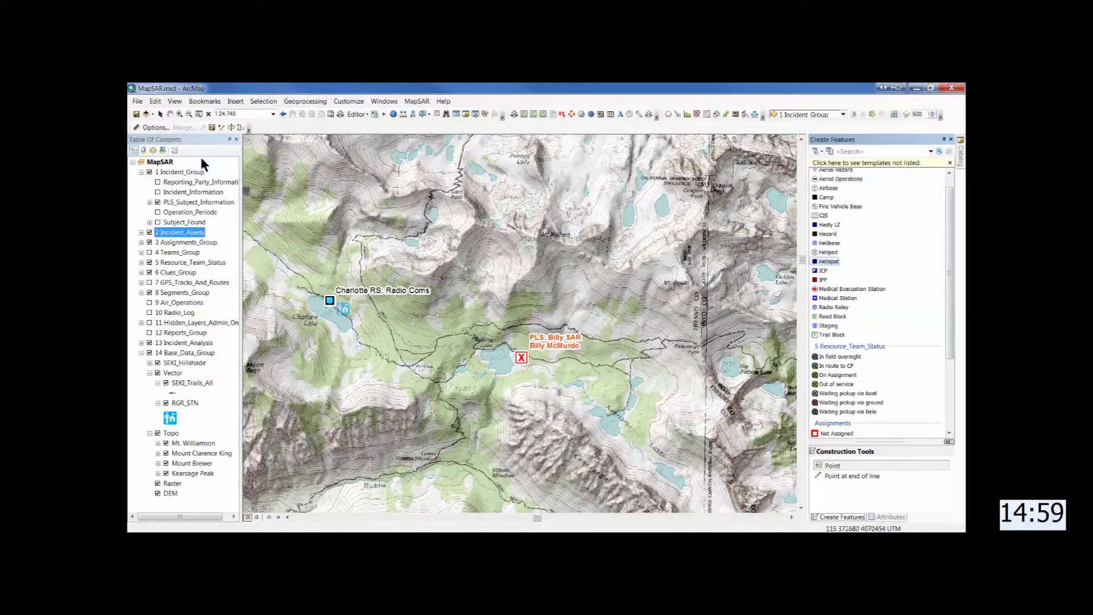
pyautogui.click(154, 127)
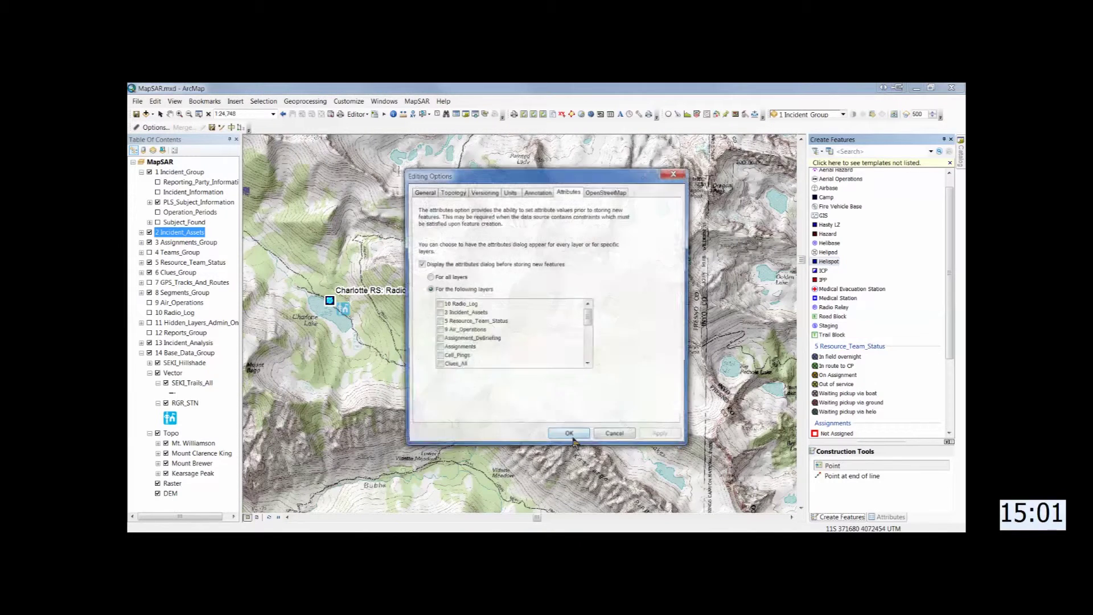
pyautogui.click(429, 277)
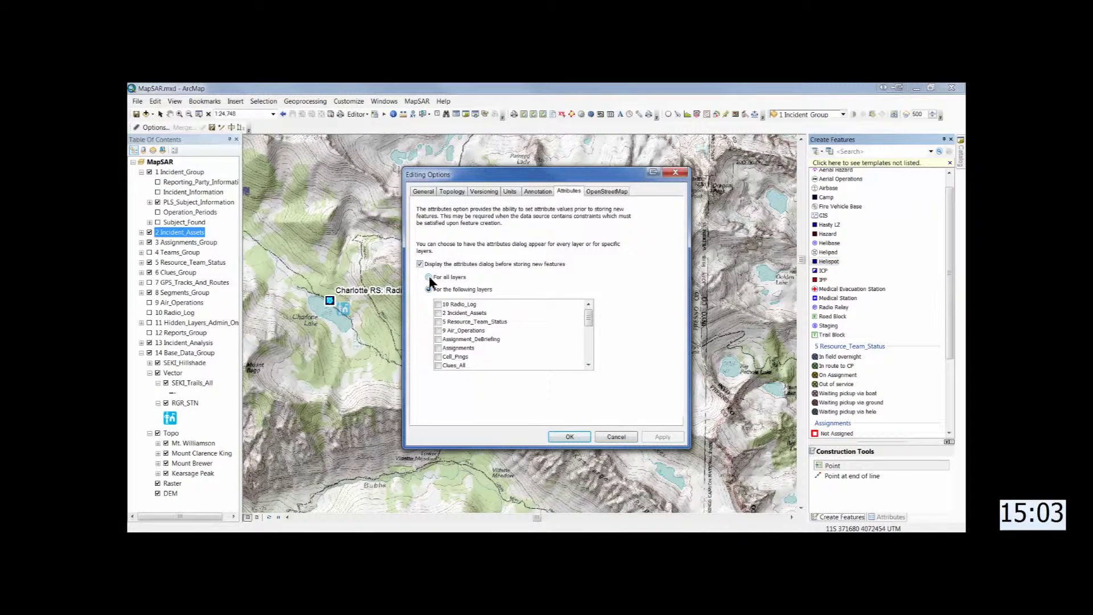
pyautogui.click(564, 439)
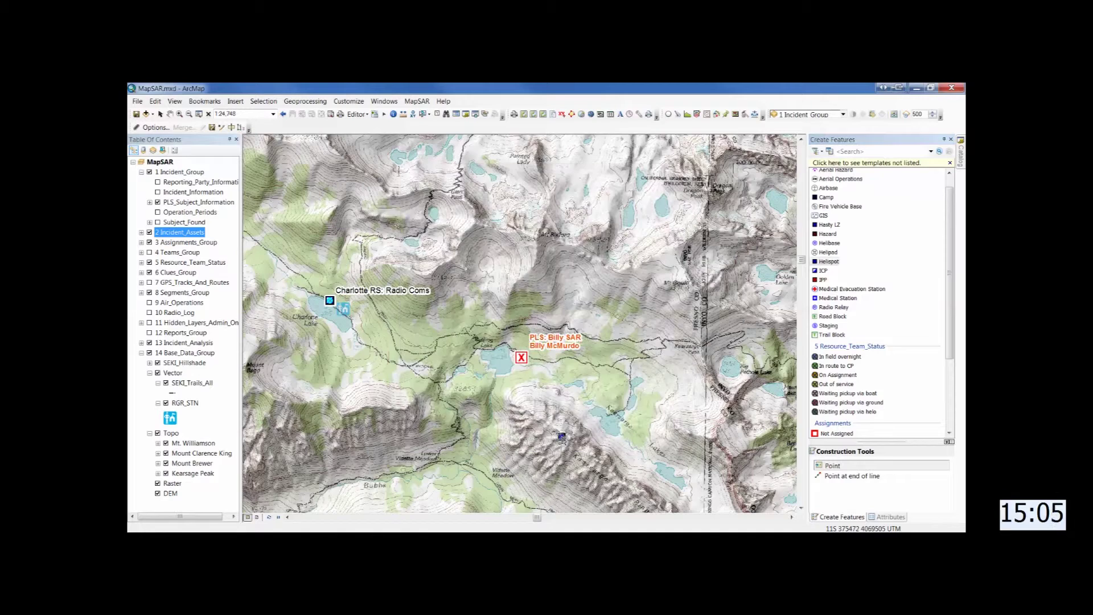
# Place a helispot south of the ICP as period 1, Assigned - In Place, 4/7/2014, 'H1: Charlotte Lake'
pyautogui.click(350, 338)
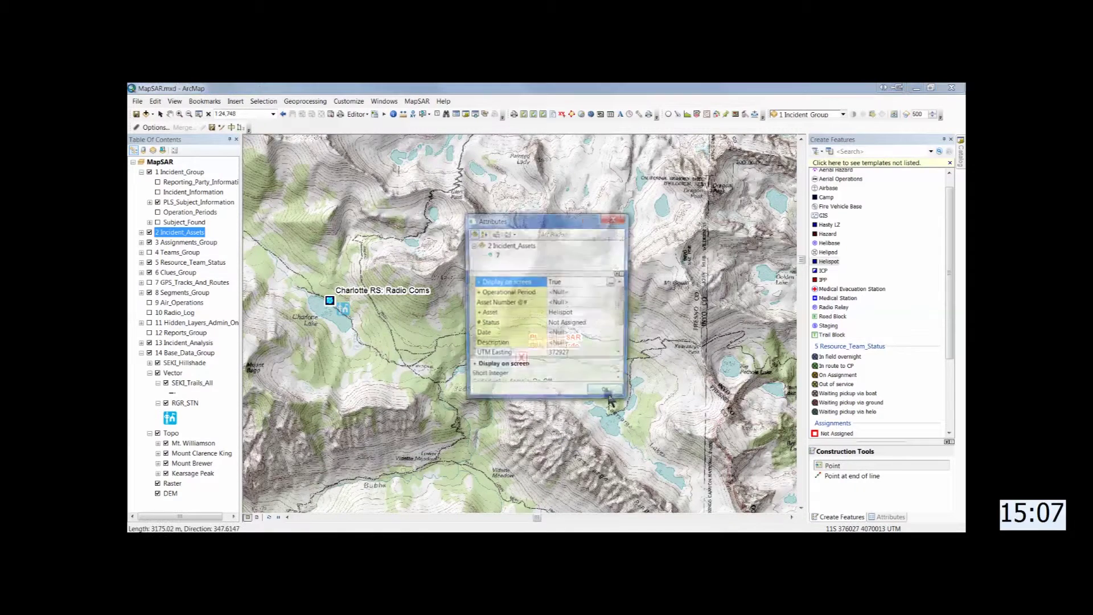
pyautogui.click(582, 291)
pyautogui.click(577, 309)
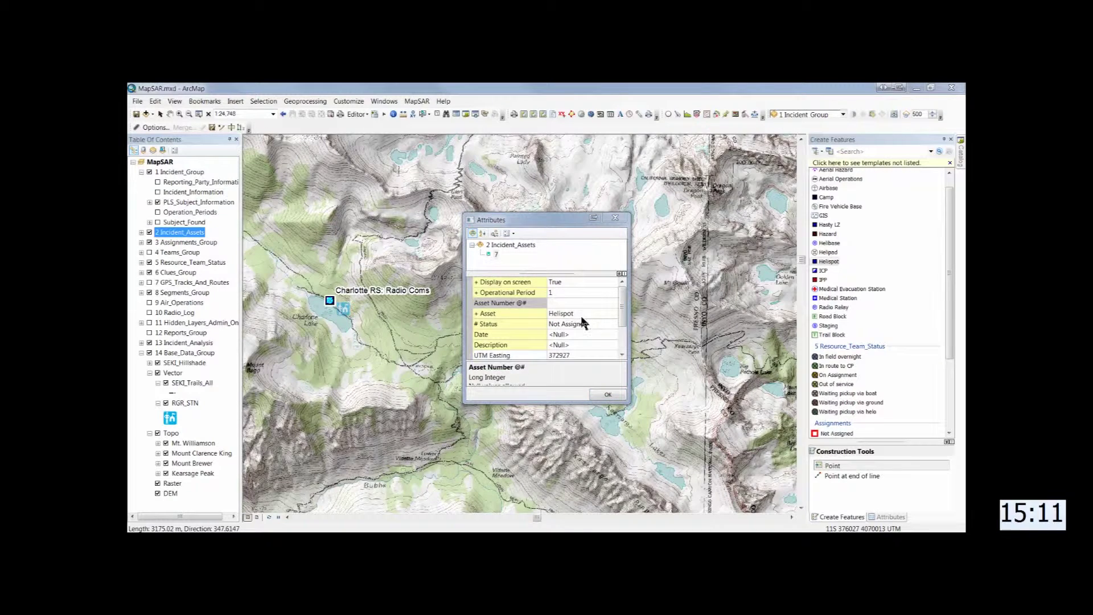
pyautogui.click(586, 325)
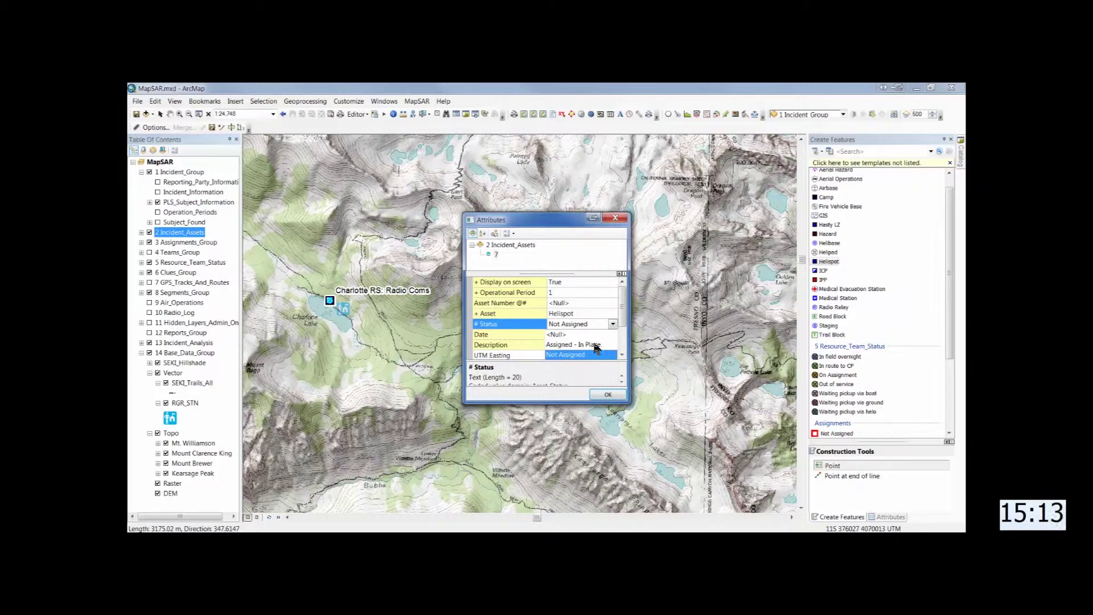
pyautogui.click(592, 345)
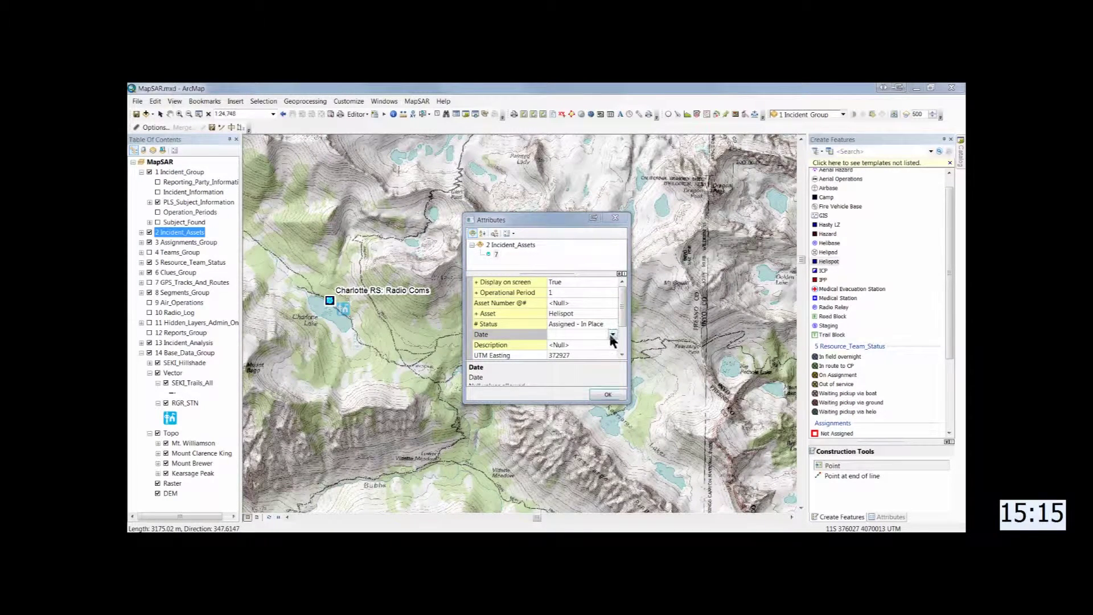
pyautogui.click(612, 335)
pyautogui.click(528, 380)
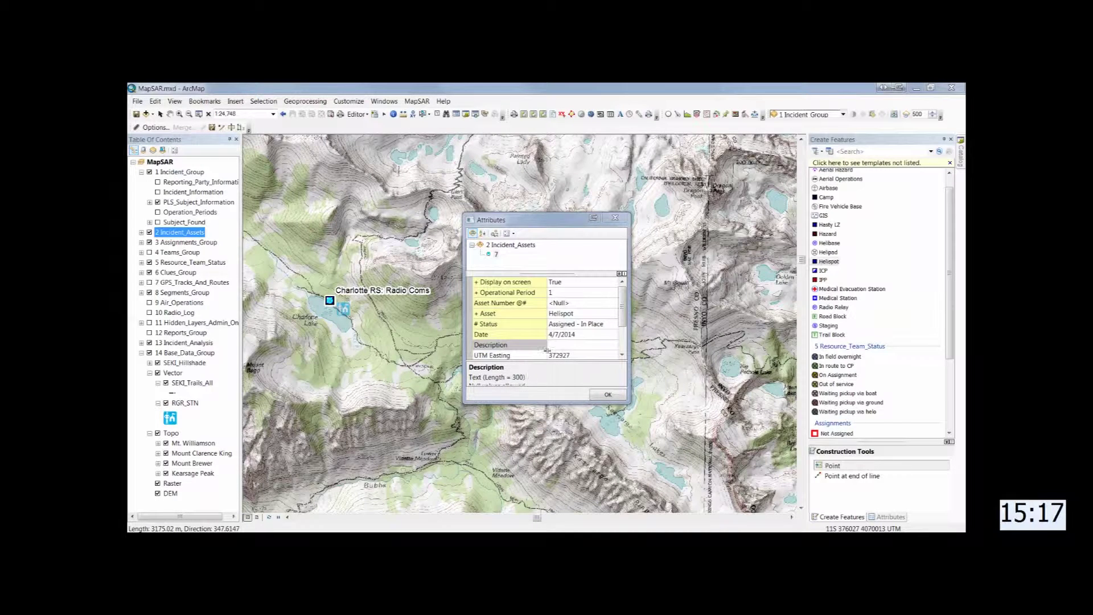
pyautogui.click(571, 342)
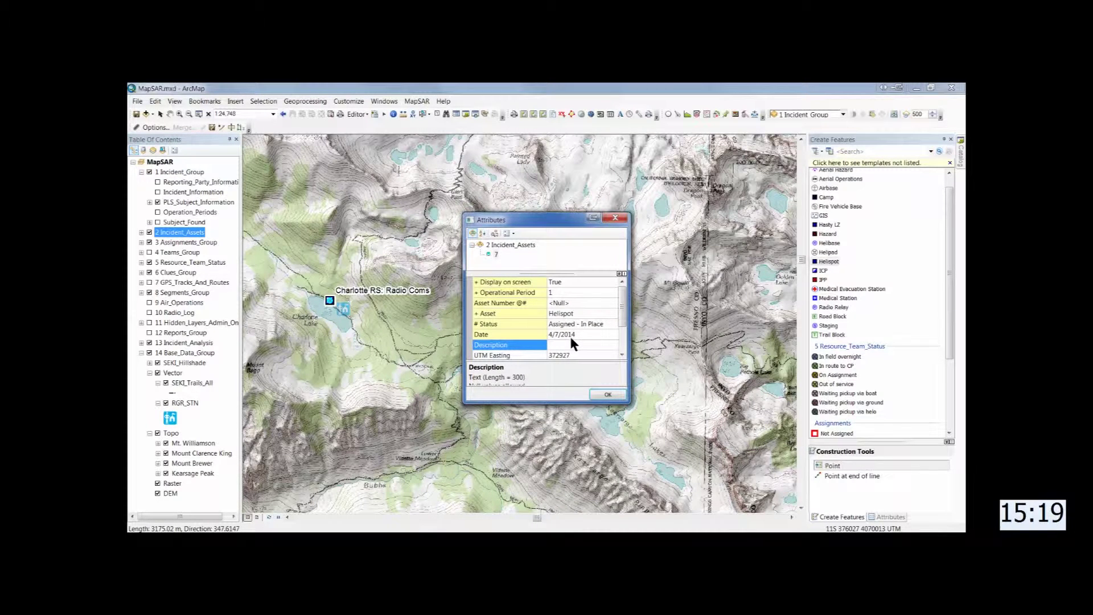
pyautogui.write('H1: C')
pyautogui.write('te Lake')
pyautogui.click(608, 393)
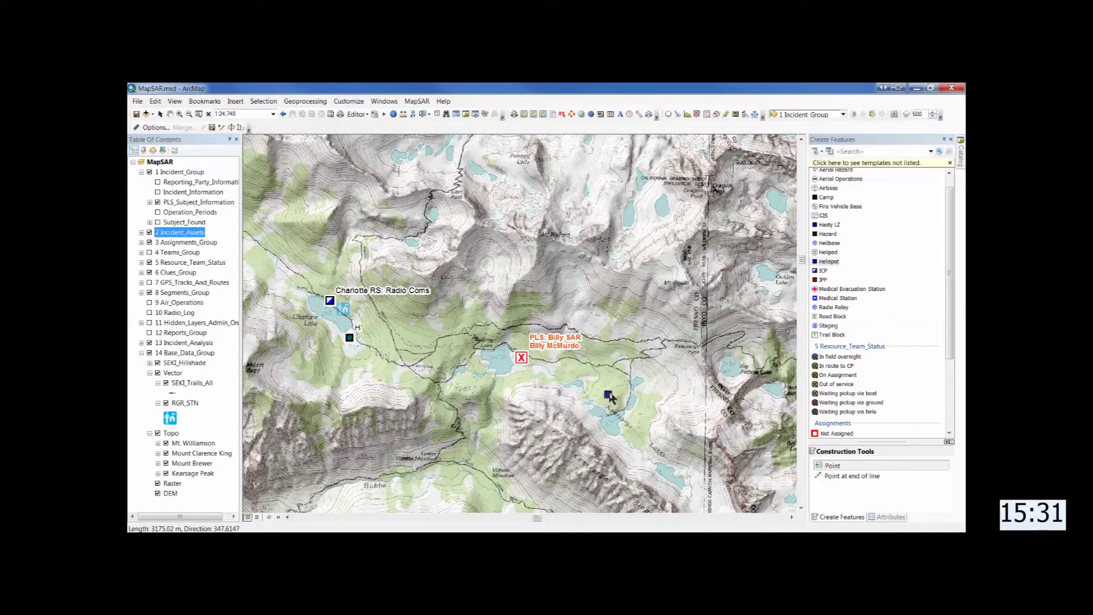
# Place a Trail Block point on the eastern trail beyond the PLS marker
pyautogui.click(608, 393)
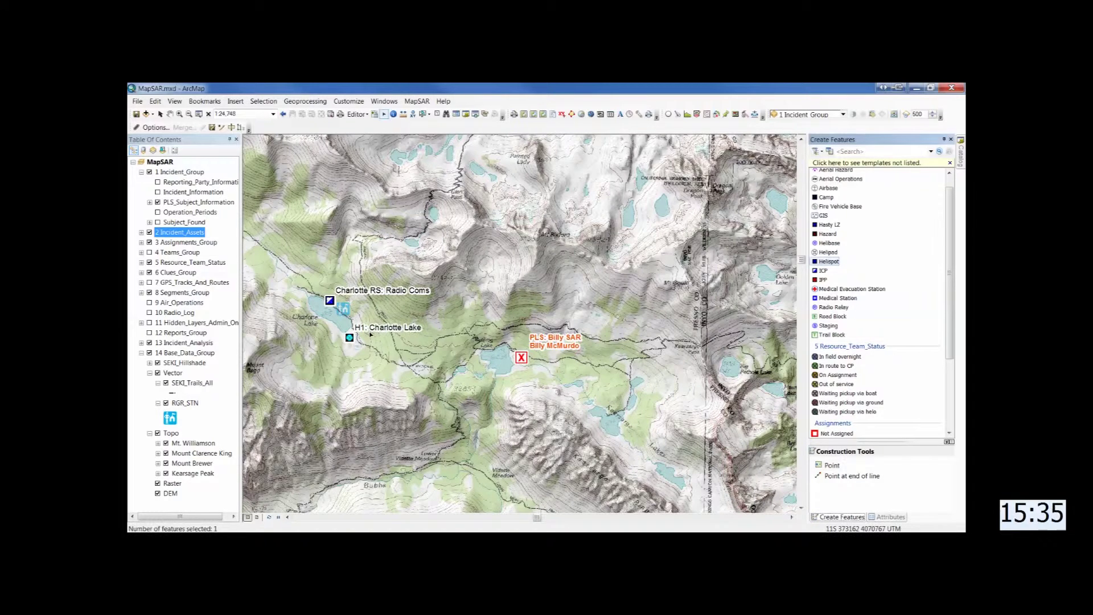
pyautogui.click(832, 336)
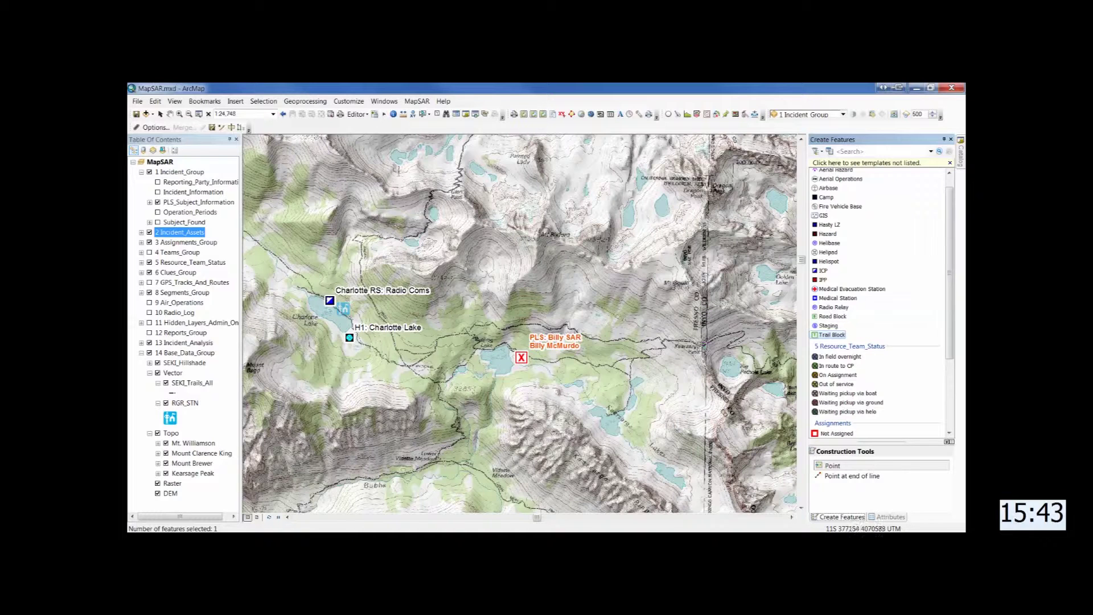
pyautogui.click(702, 346)
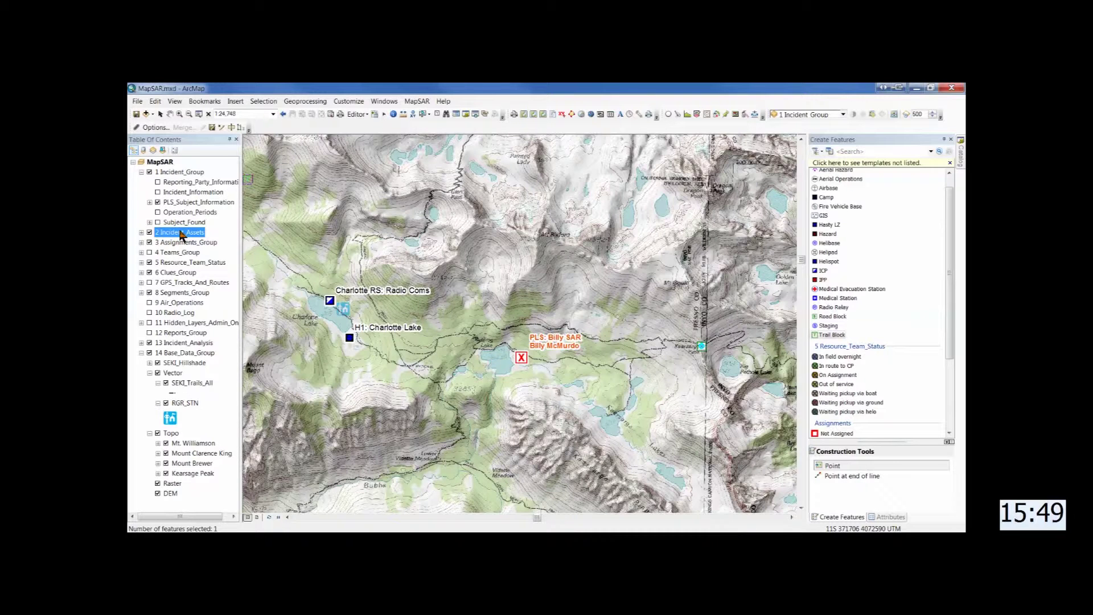
pyautogui.rightClick(181, 234)
# Set the Trail Block record to period 1, Assigned - In Place, 4/7/2014, with a VIP description
pyautogui.click(200, 261)
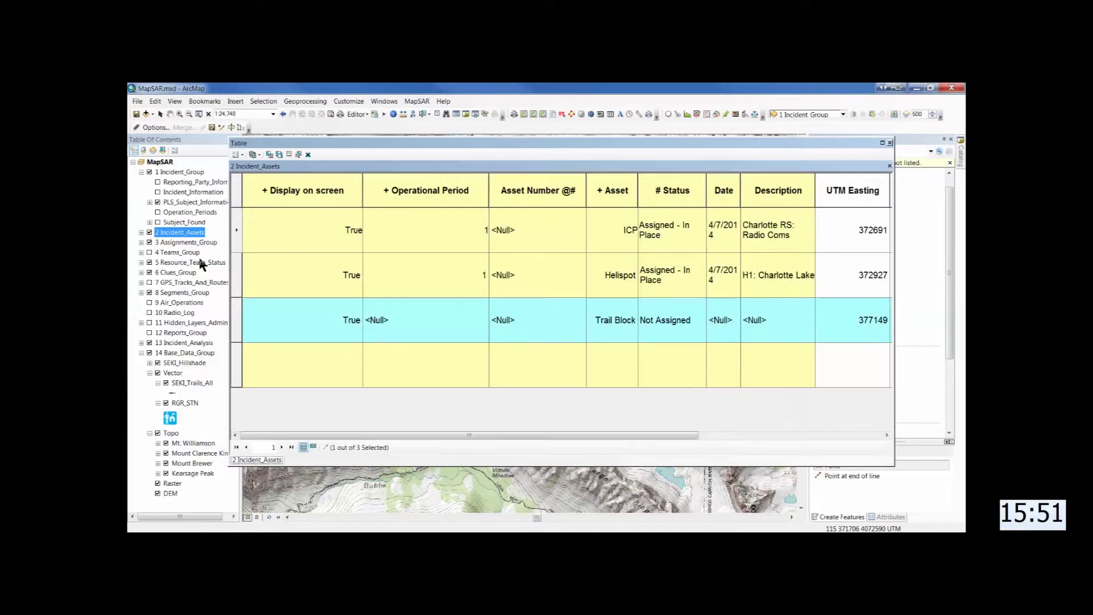
pyautogui.click(412, 310)
pyautogui.click(411, 311)
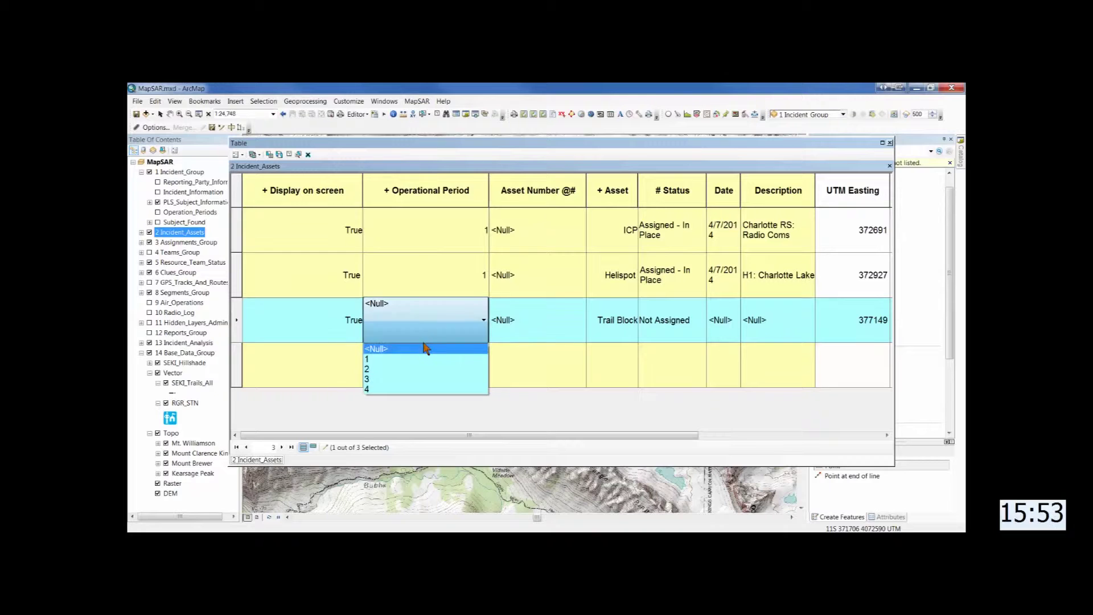
pyautogui.click(429, 360)
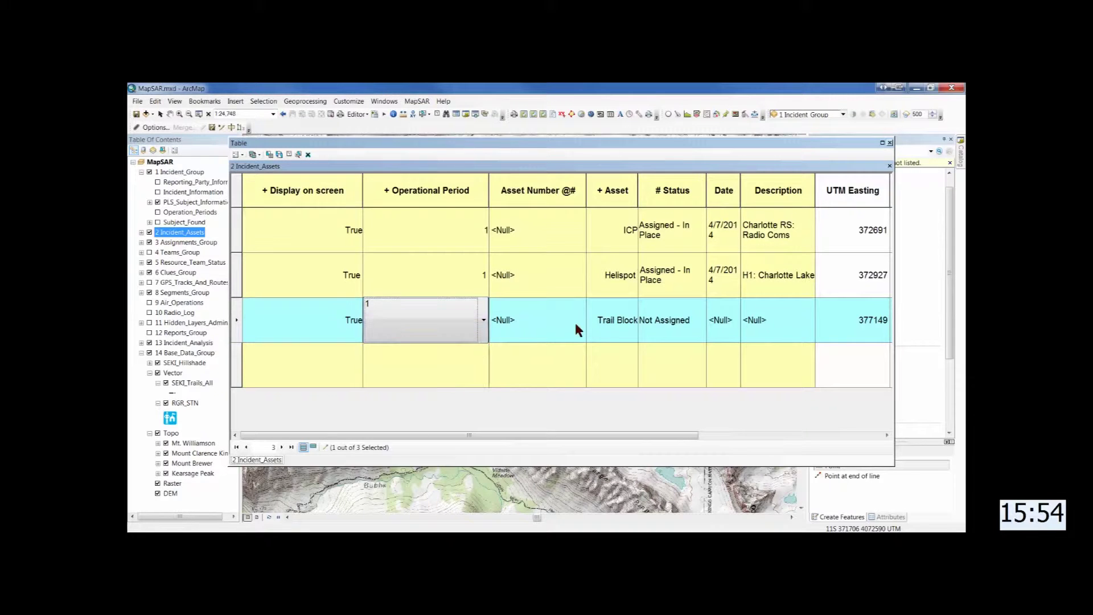
pyautogui.click(653, 320)
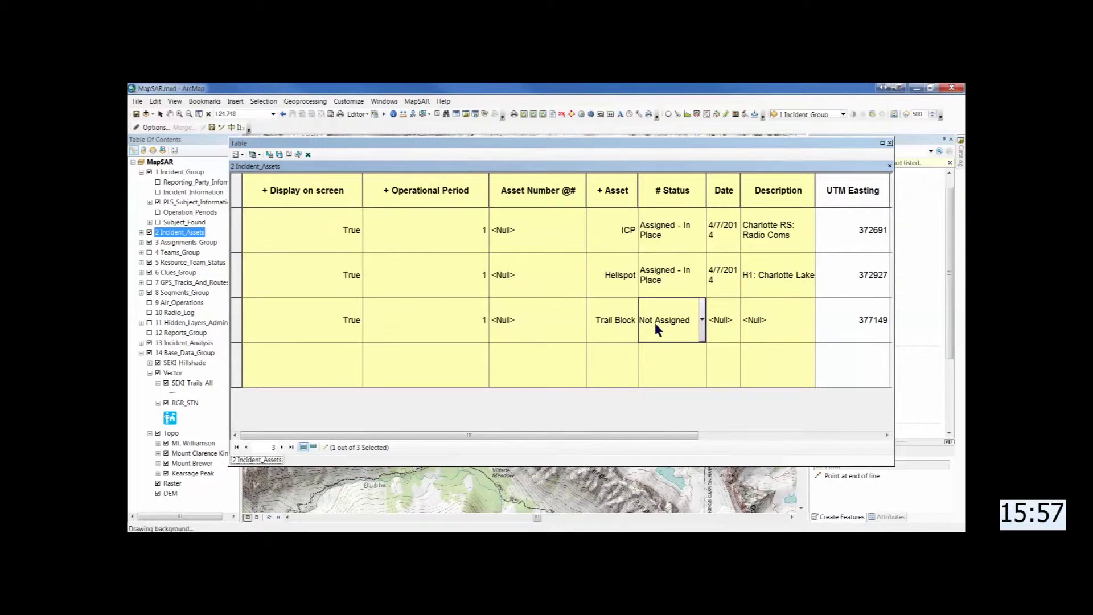
pyautogui.click(654, 323)
pyautogui.click(664, 358)
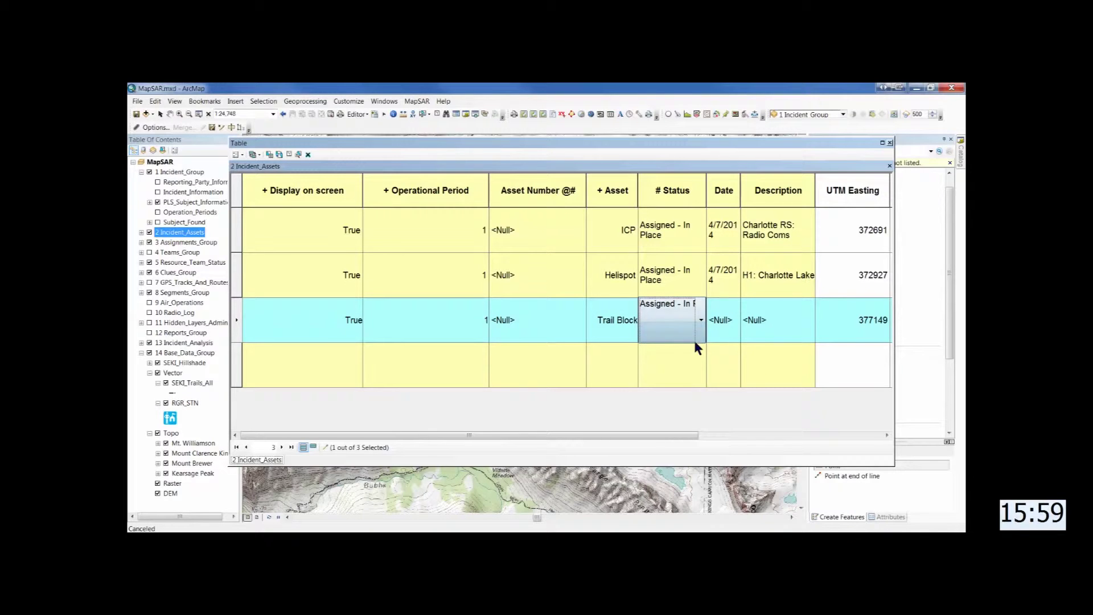
pyautogui.click(723, 327)
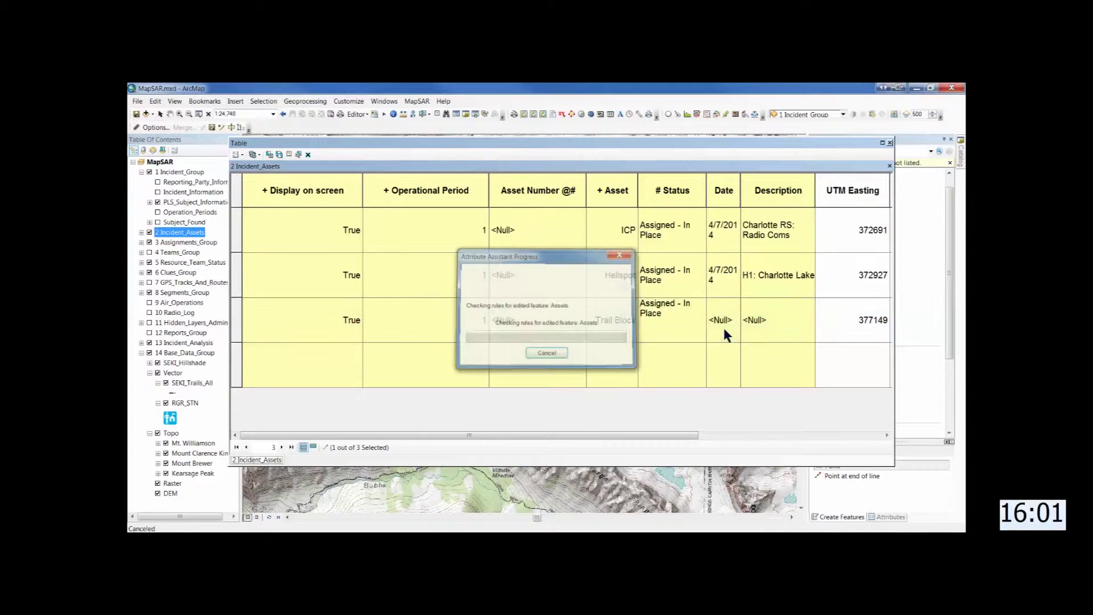
pyautogui.write('4/')
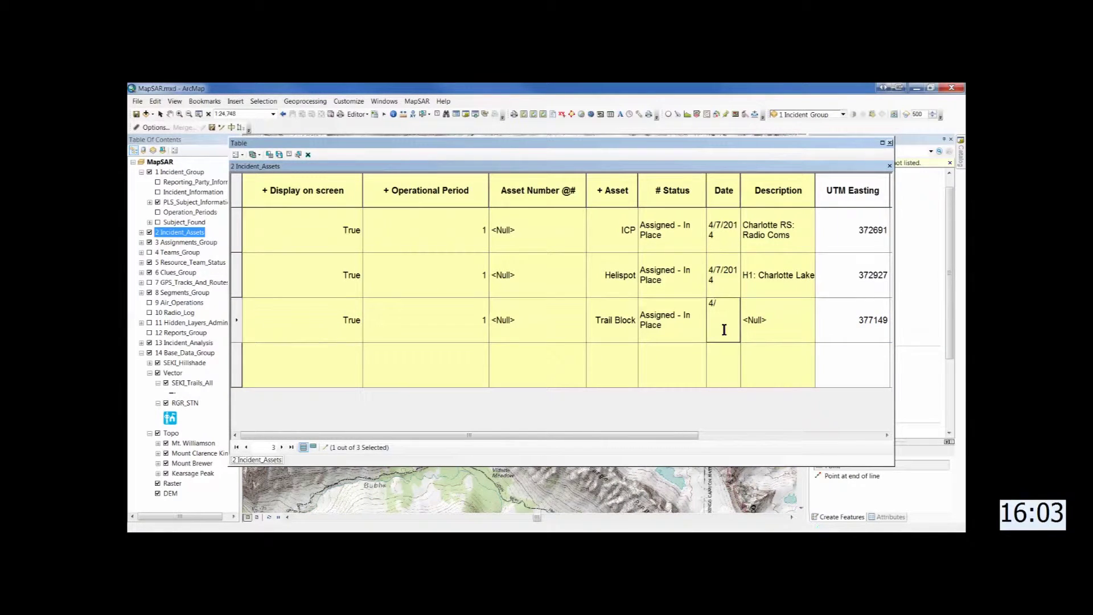
pyautogui.write('7/2014')
pyautogui.press('Tab')
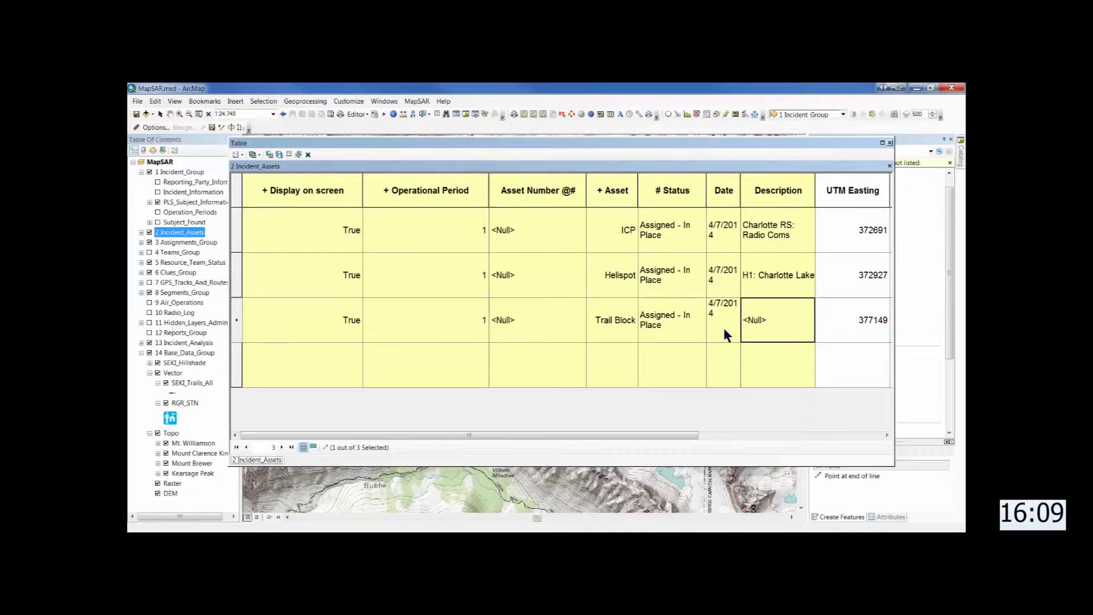
pyautogui.write('VIP')
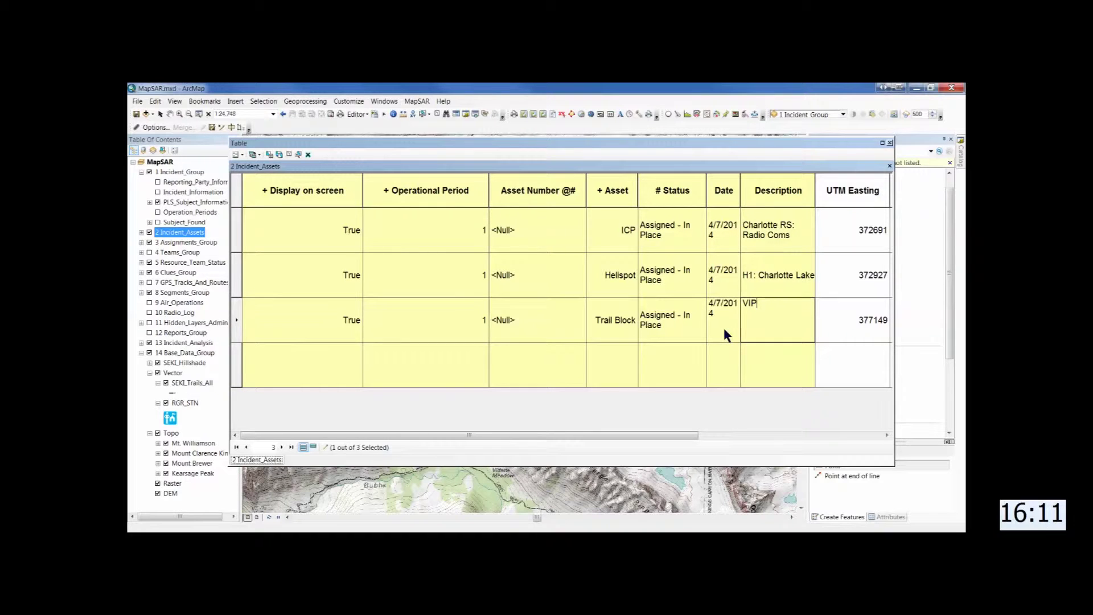
pyautogui.write(' Suzanne')
pyautogui.press('Return')
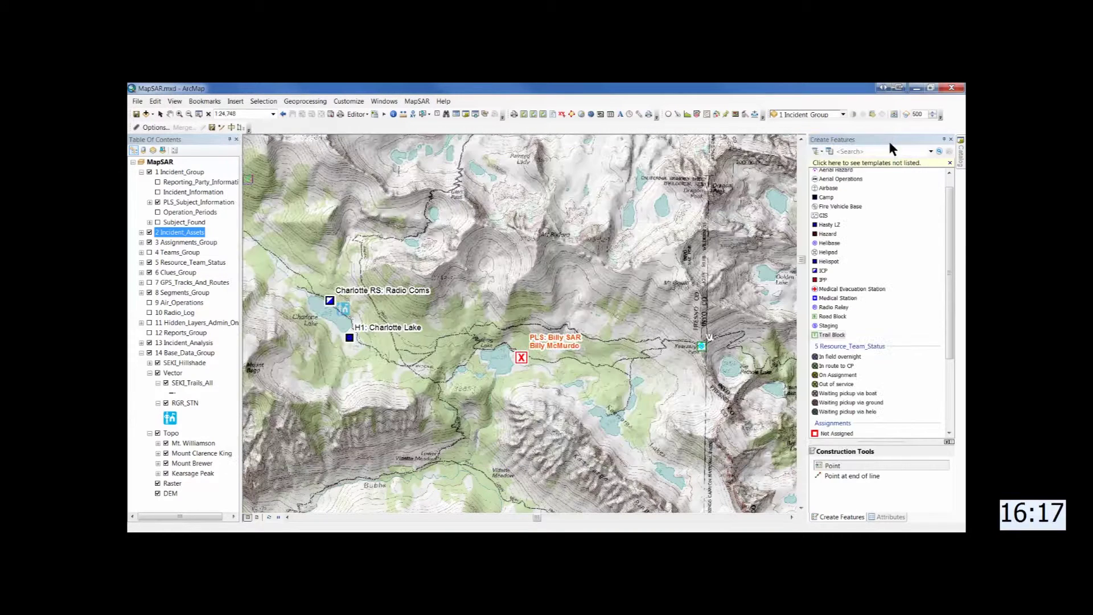
# Close the asset table and stop editing, saving the Trail Block's VIP label edits
pyautogui.click(890, 142)
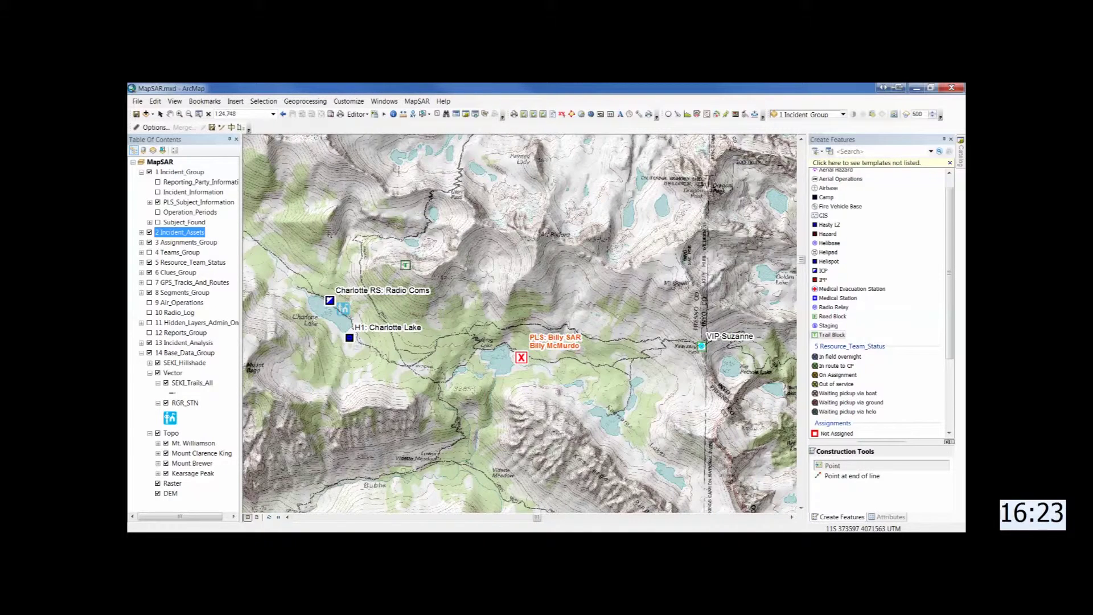
pyautogui.click(219, 126)
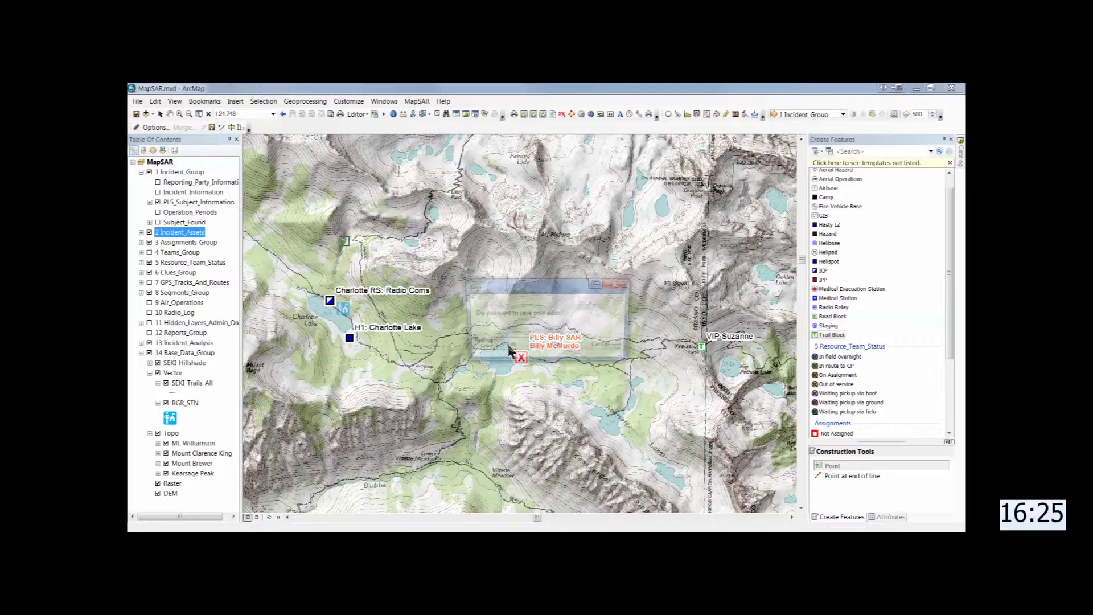
pyautogui.click(508, 347)
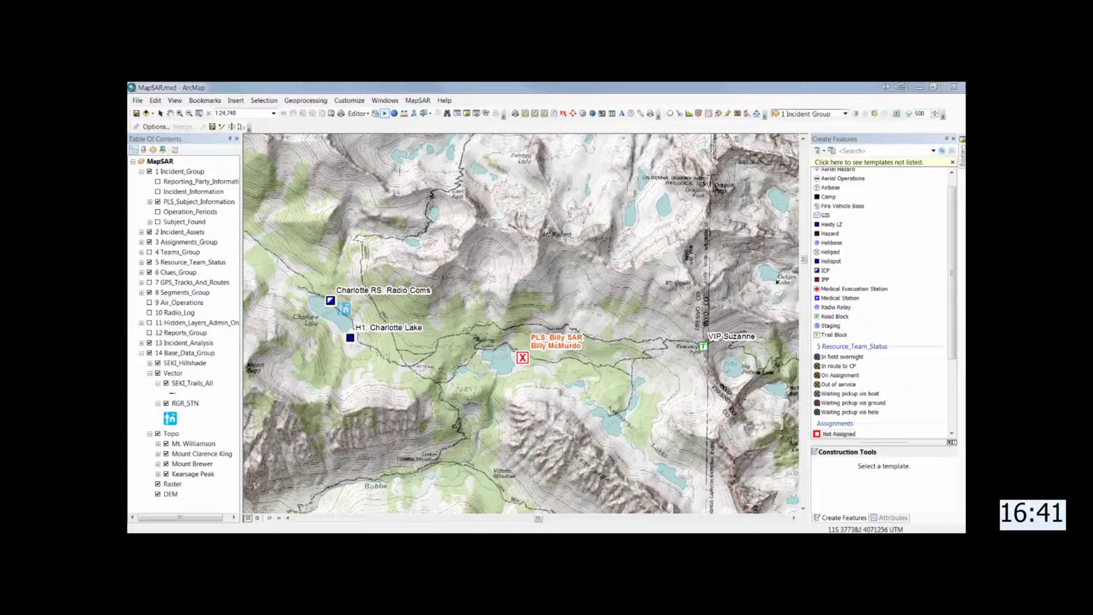
# In Editor Options, show the attributes form for new features on the Search_Segments layer only
pyautogui.moveTo(951, 306); pyautogui.dragTo(948, 400)
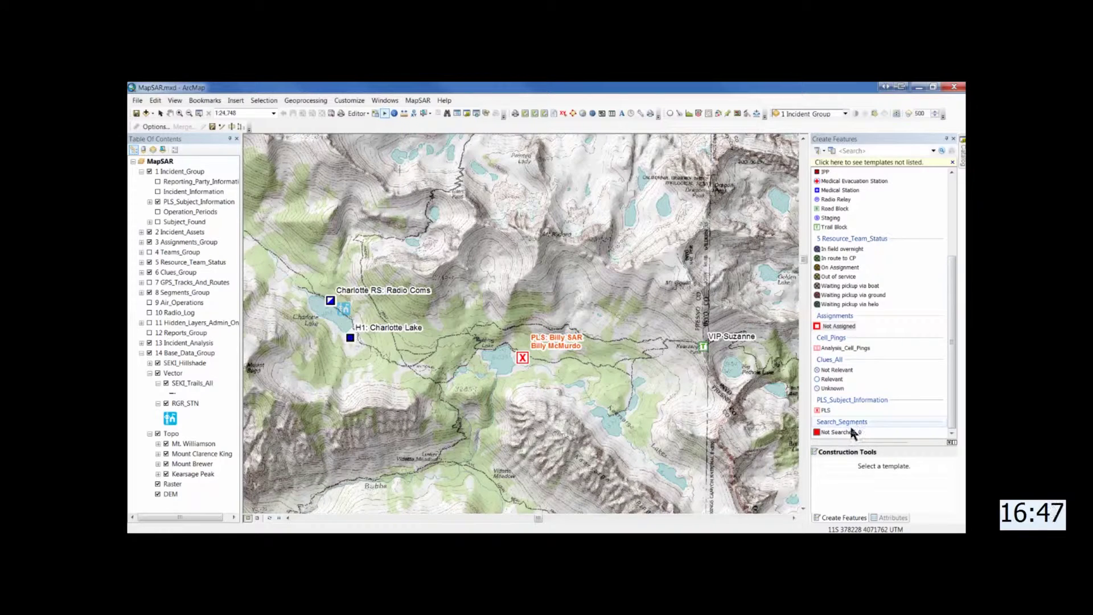
pyautogui.click(149, 126)
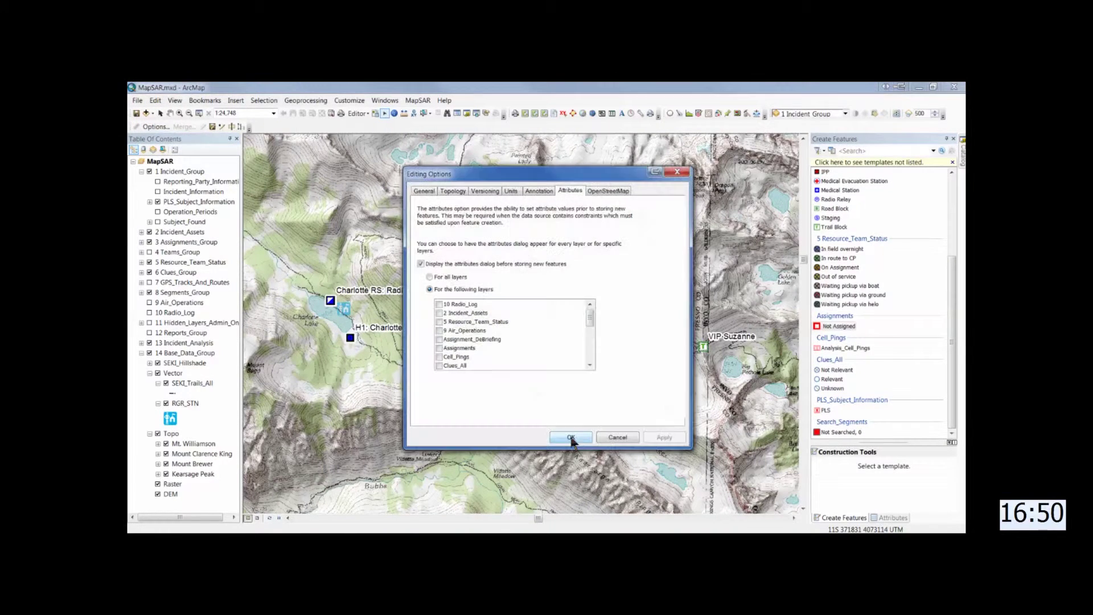
pyautogui.click(439, 357)
pyautogui.scroll(-6, 463, 353)
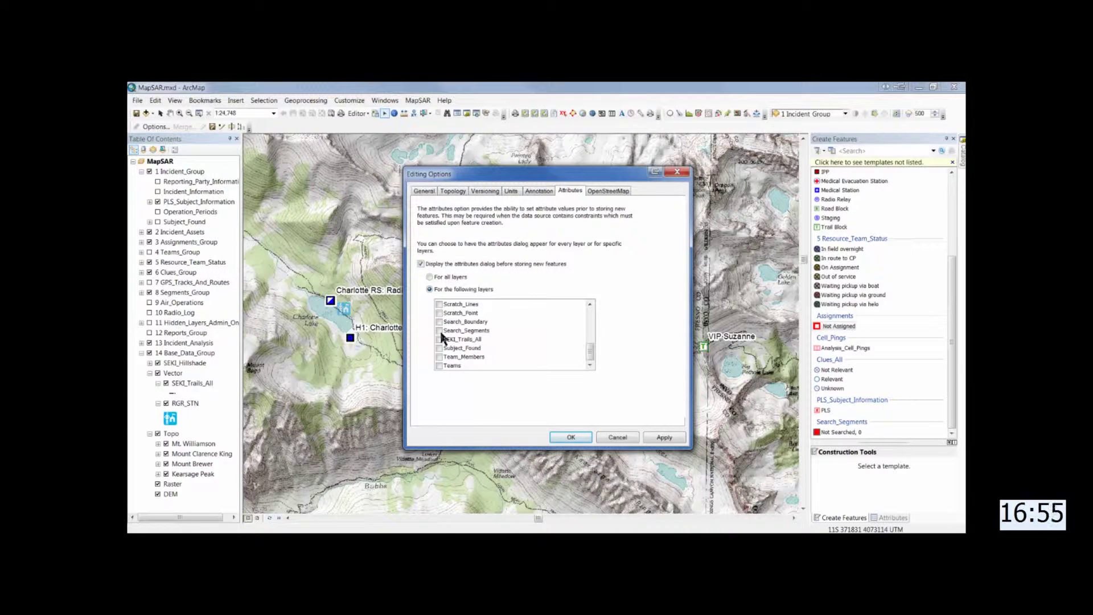
pyautogui.click(439, 331)
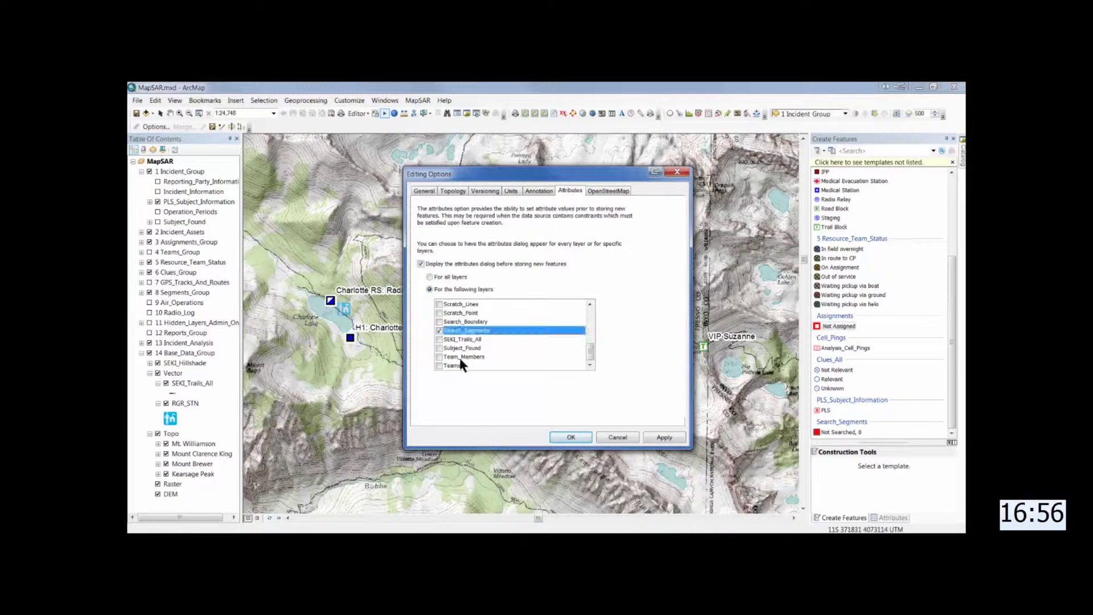
pyautogui.click(563, 437)
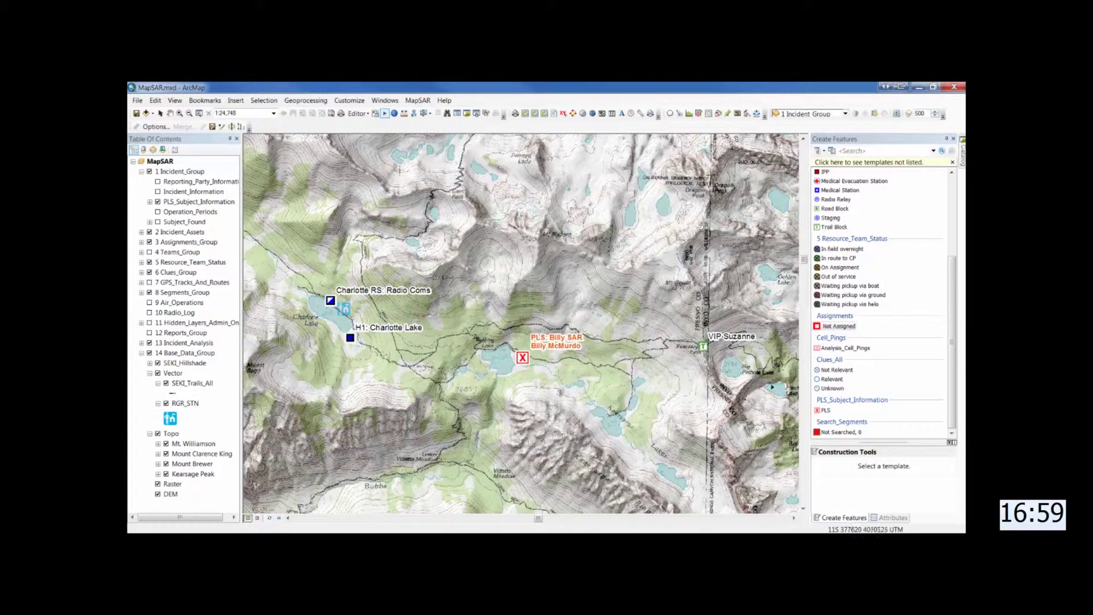
# Pick the Not Searched segment template with the Construct With Buffer tool
pyautogui.click(838, 431)
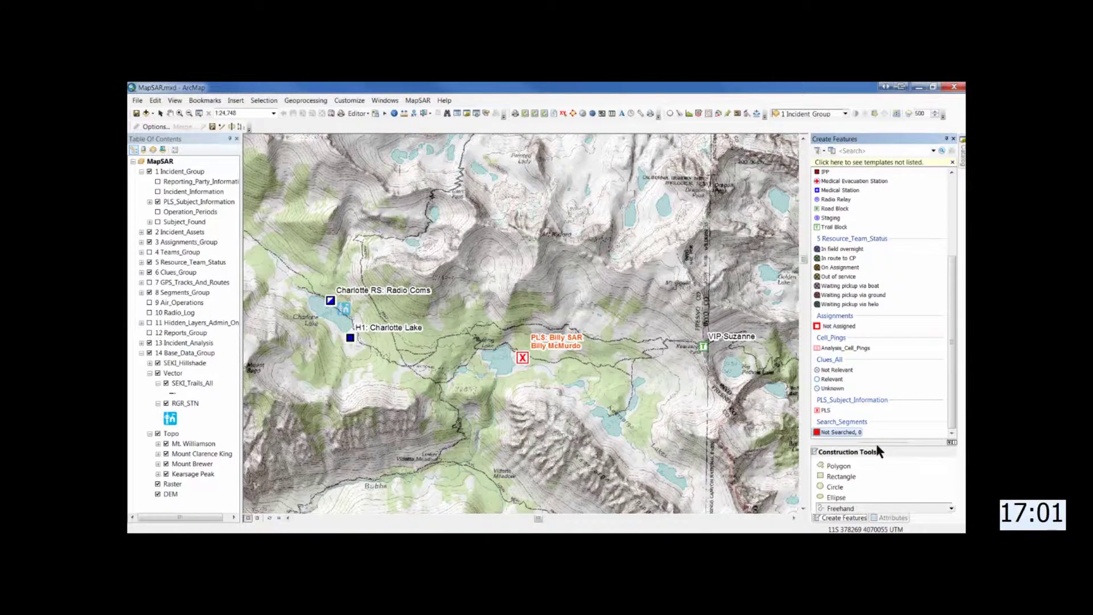
pyautogui.moveTo(876, 442); pyautogui.dragTo(852, 341)
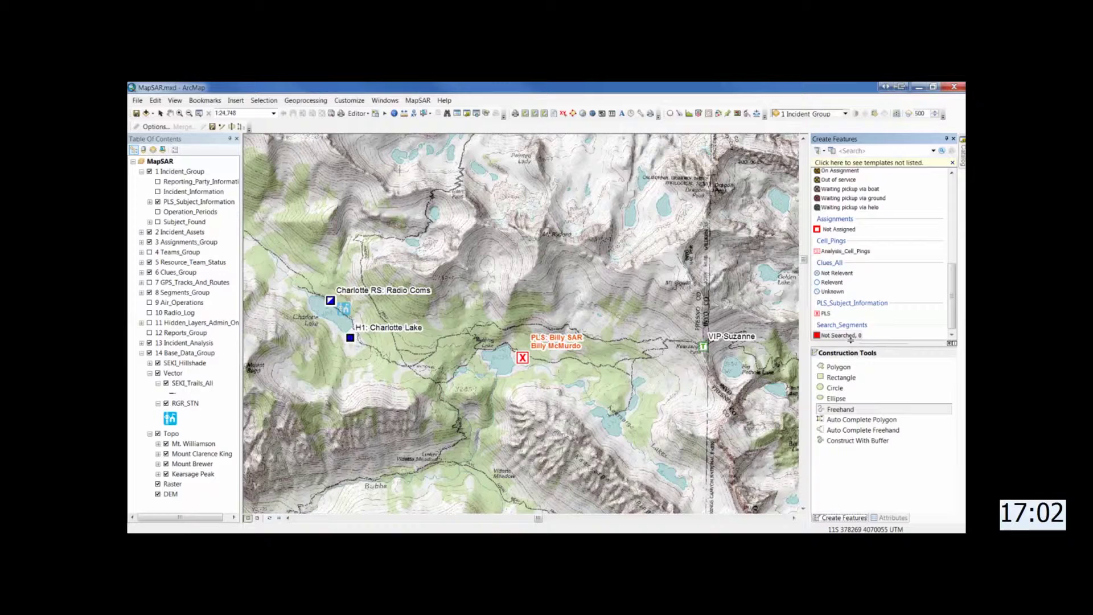
pyautogui.click(845, 442)
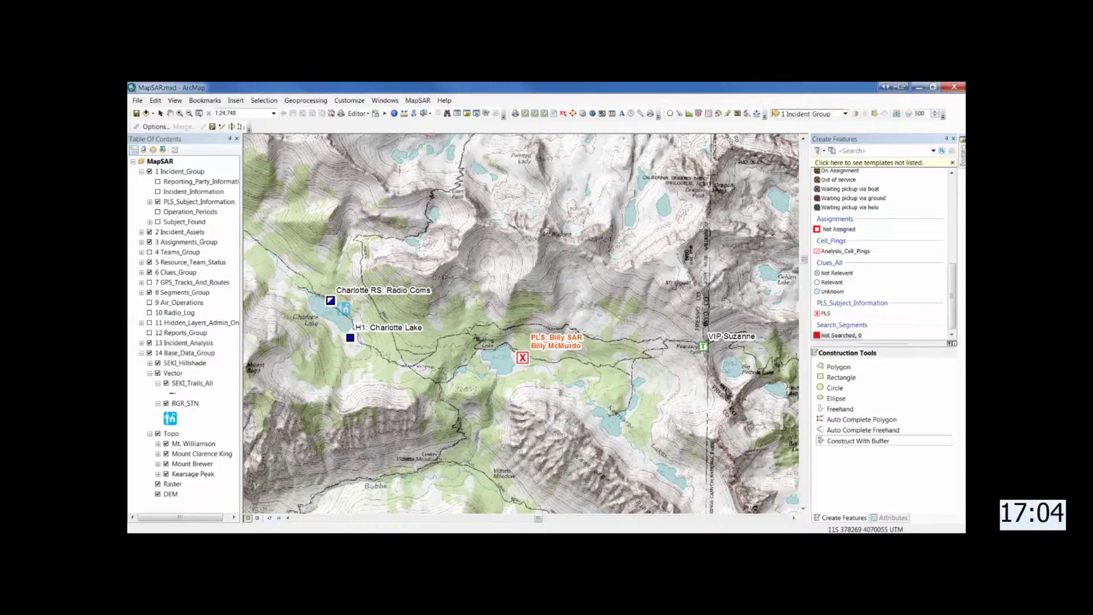
# Trace a buffered segment from the Radio Coms point up the trail north of Charlotte Lake
pyautogui.click(331, 301)
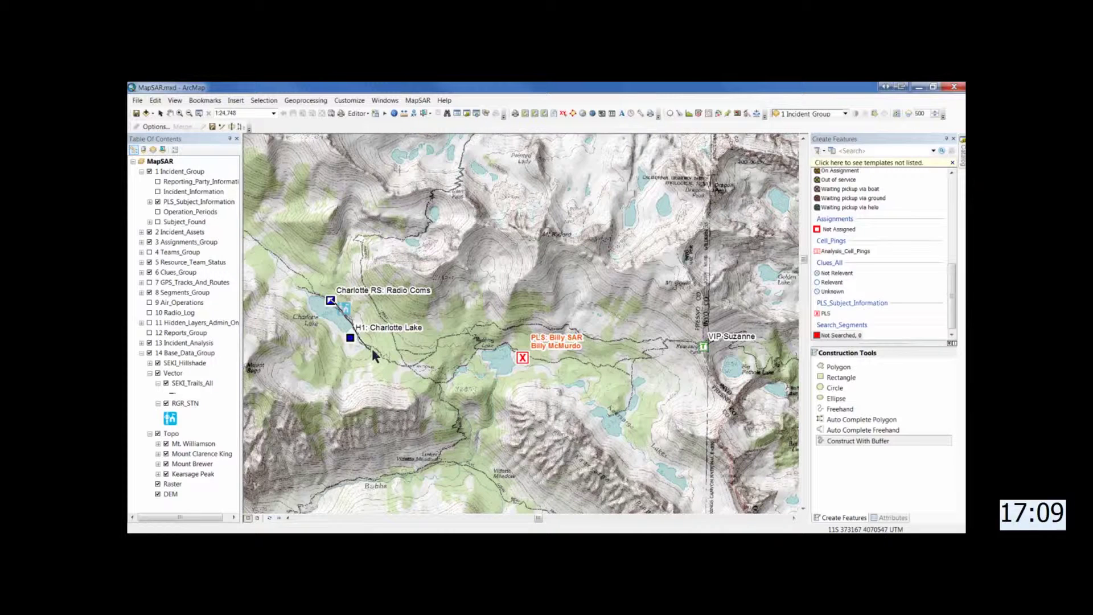
pyautogui.click(398, 367)
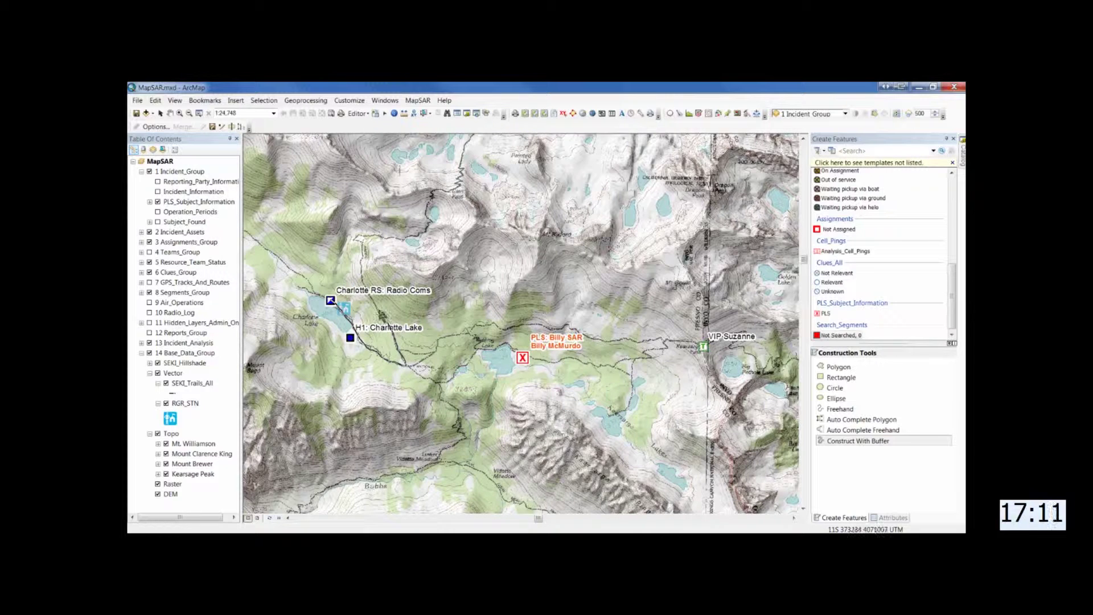
pyautogui.click(359, 234)
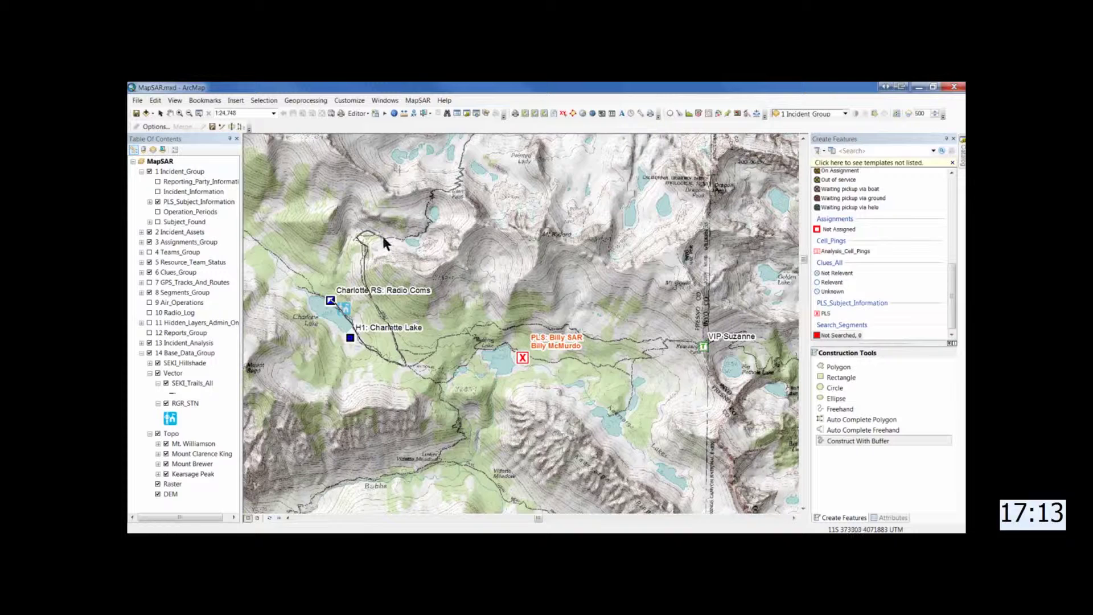
pyautogui.click(430, 236)
pyautogui.doubleClick(447, 197)
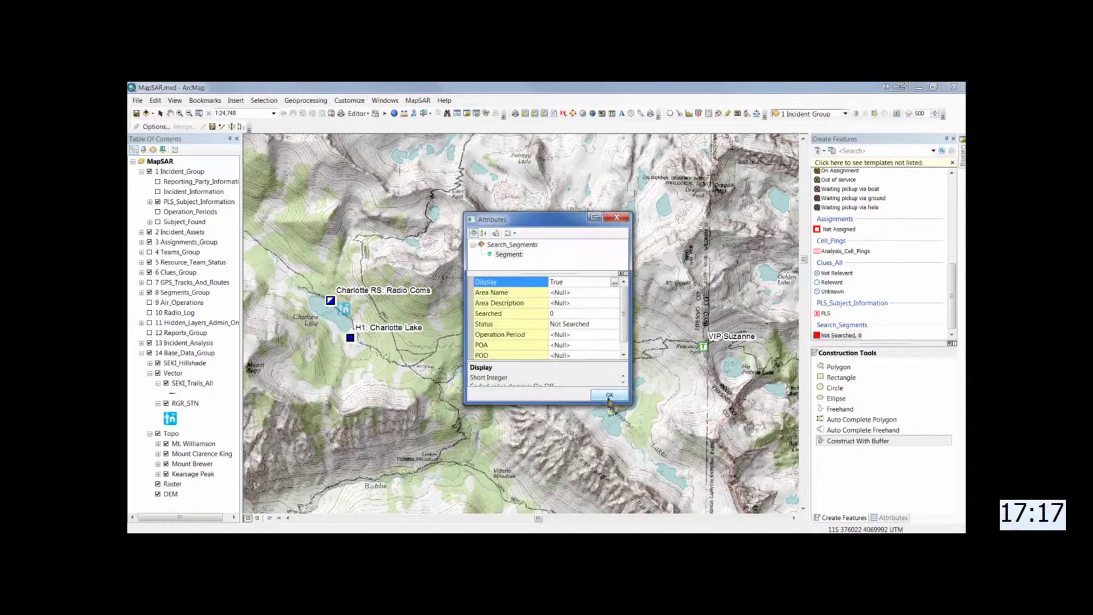
# Enter Area Name 1, description 'Charlotte to Glen Pass', Operation Period 1, and store the segment
pyautogui.click(580, 293)
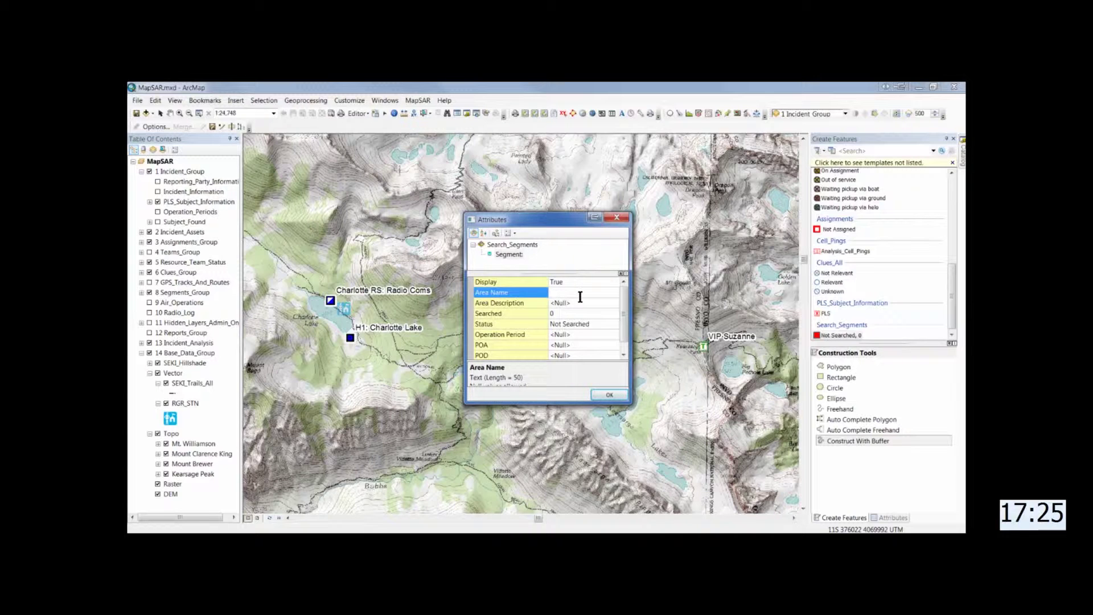
pyautogui.write('1')
pyautogui.click(581, 302)
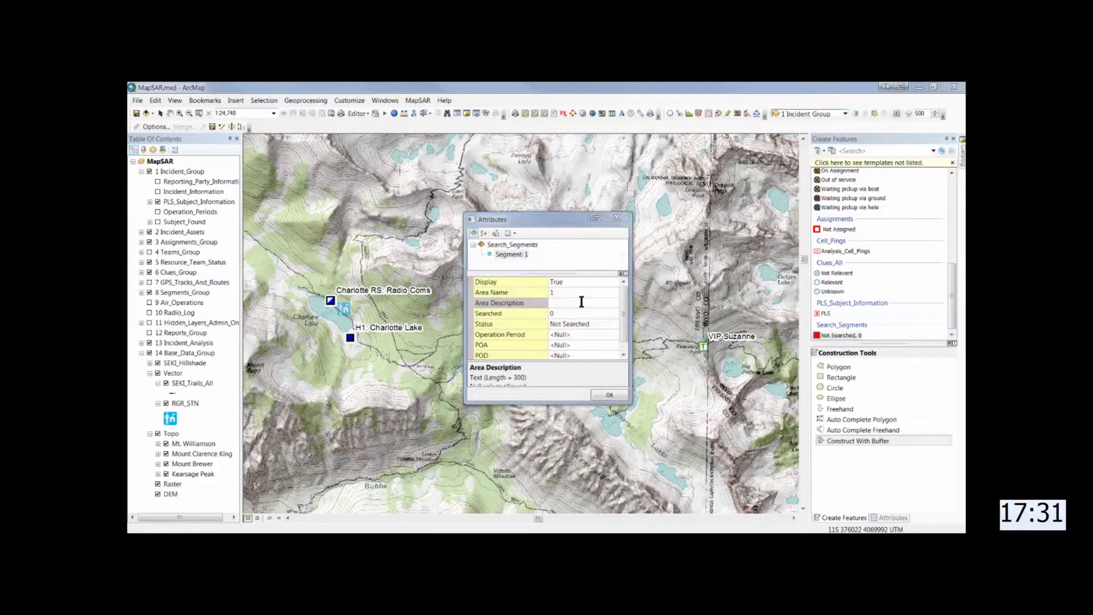
pyautogui.click(581, 303)
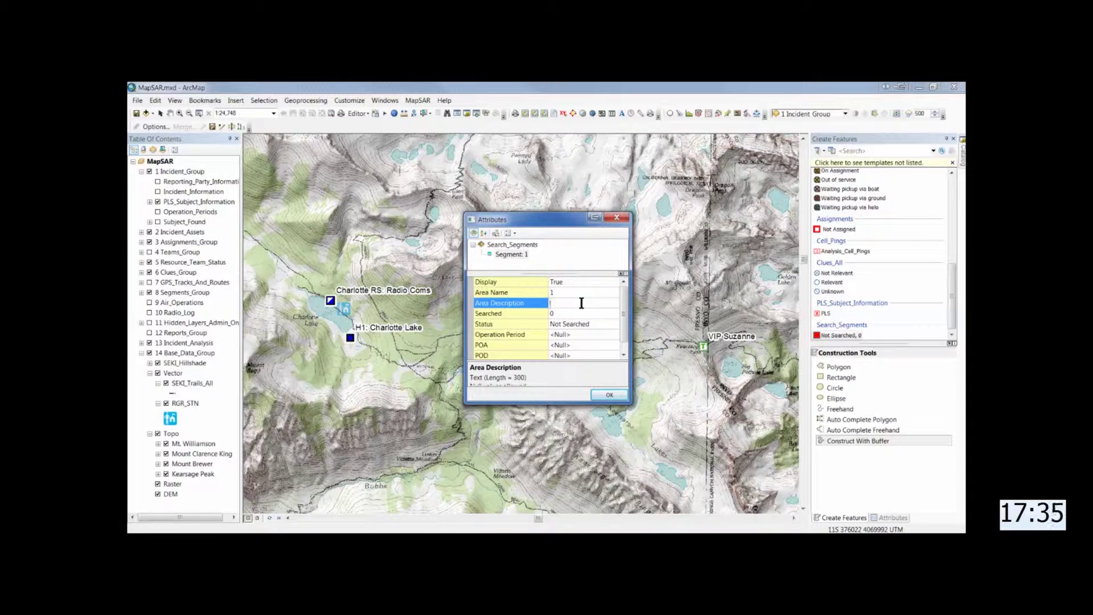
pyautogui.write('Charlotte')
pyautogui.write(' L')
pyautogui.write('a Glen #')
pyautogui.write('ss')
pyautogui.press('Return')
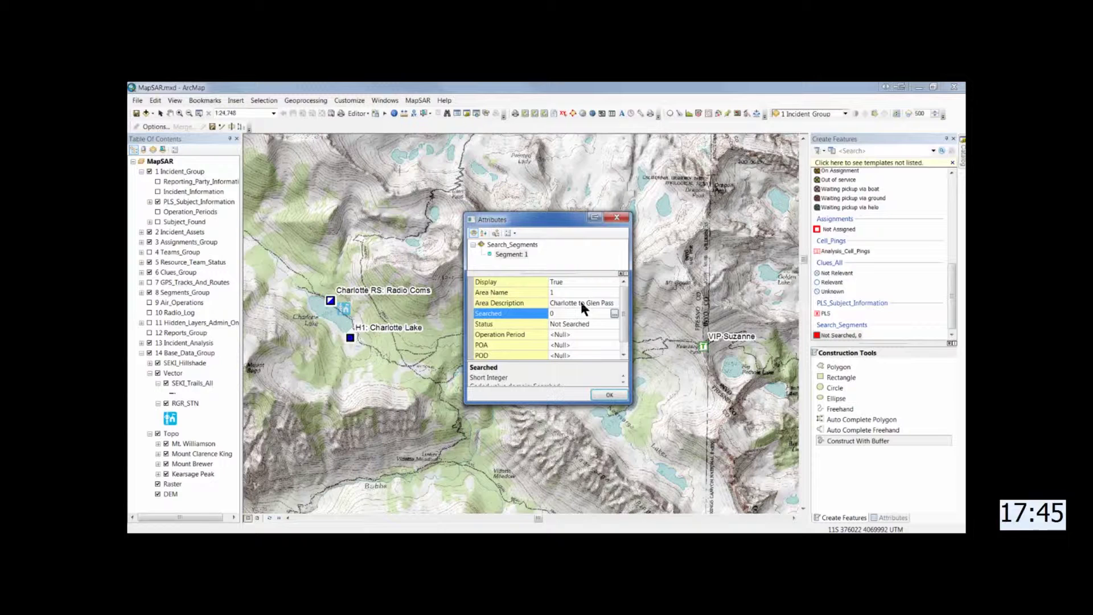
pyautogui.click(577, 332)
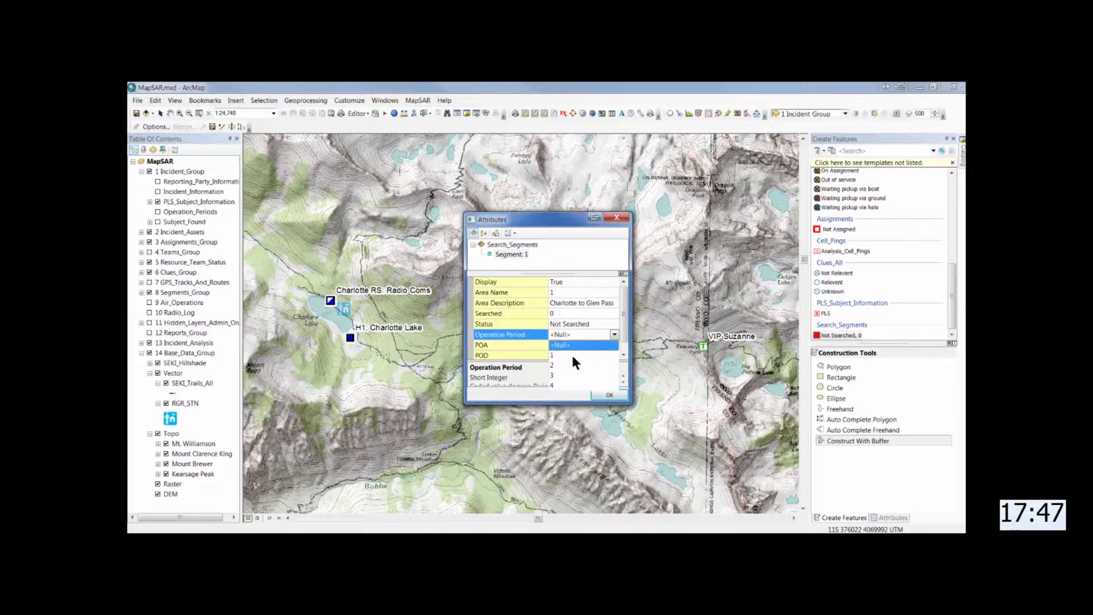
pyautogui.click(572, 356)
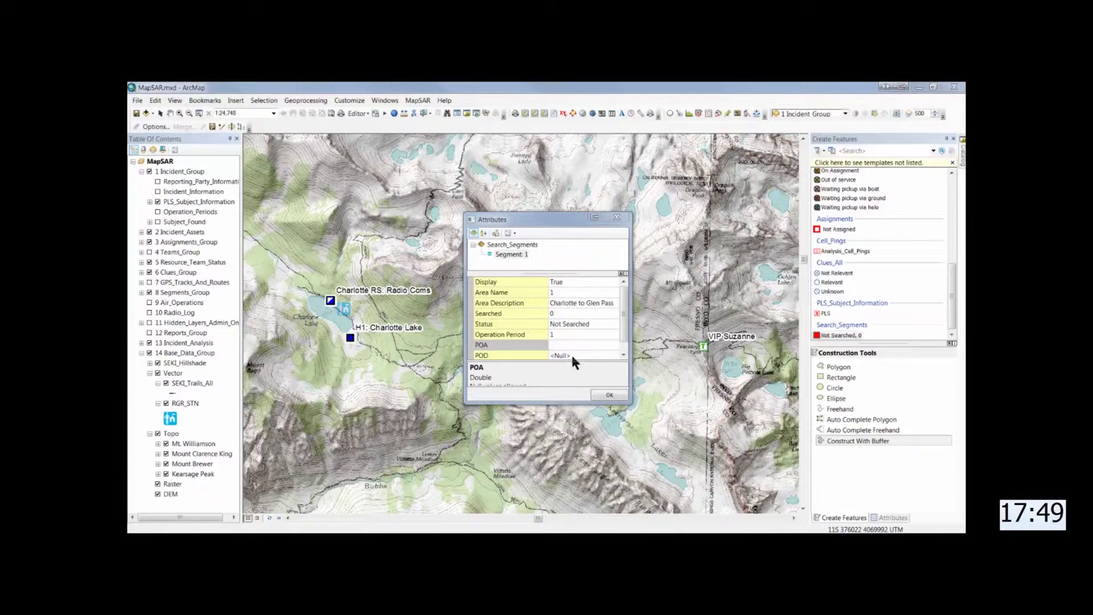
pyautogui.scroll(-1, 625, 339)
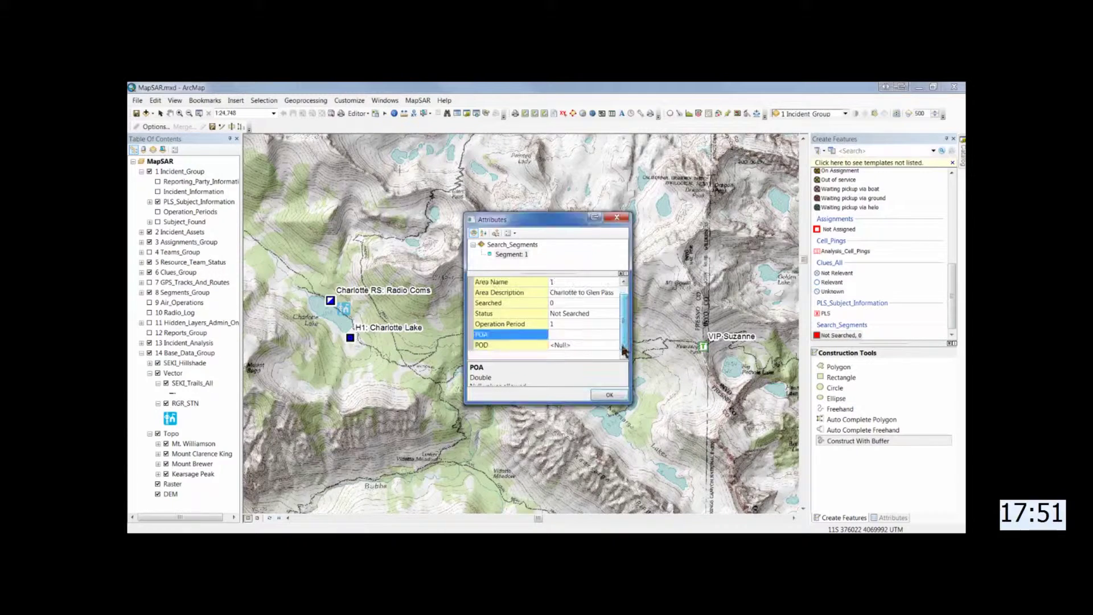
pyautogui.click(609, 395)
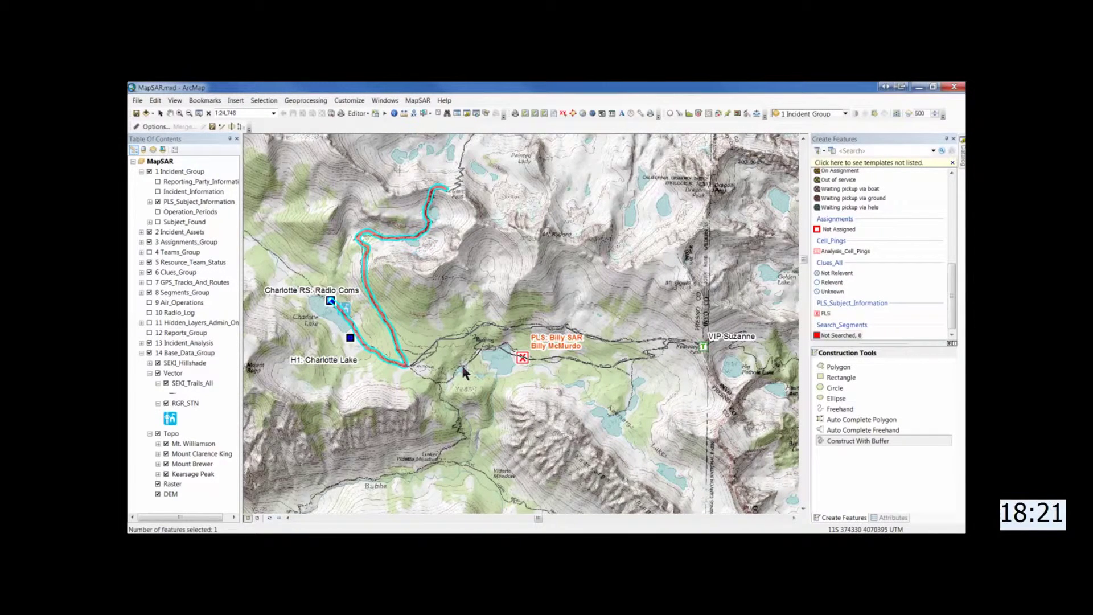
# Finish the next buffered segment sketch along the trail to bring up its blank attributes form
pyautogui.doubleClick(410, 369)
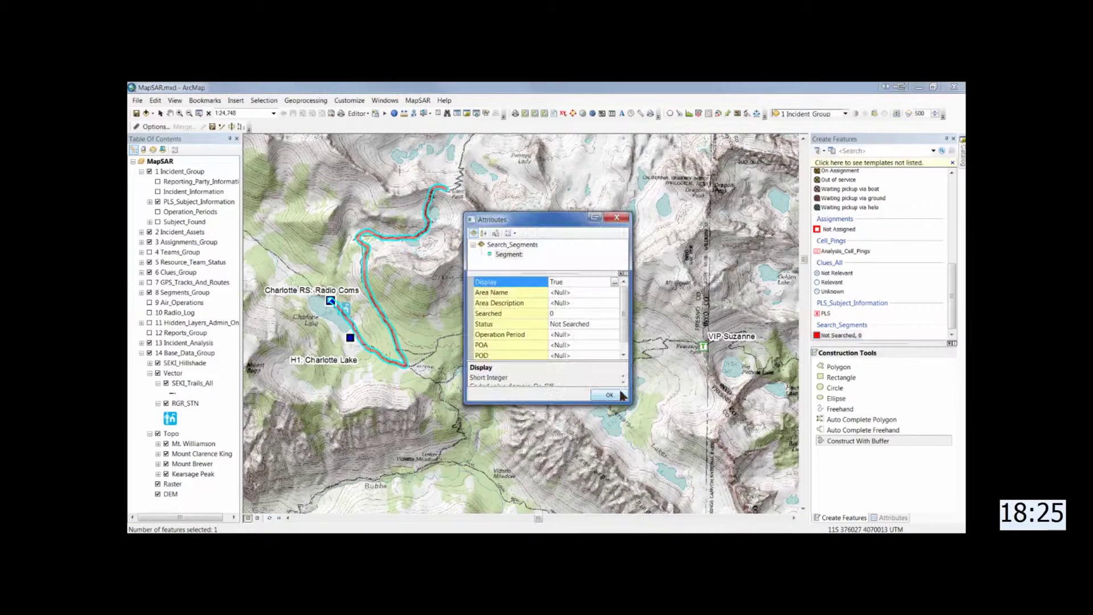
# Enter Area Name 2 and description 'Charlotte To Kearsarge Pass; return via lower trail'
pyautogui.click(578, 292)
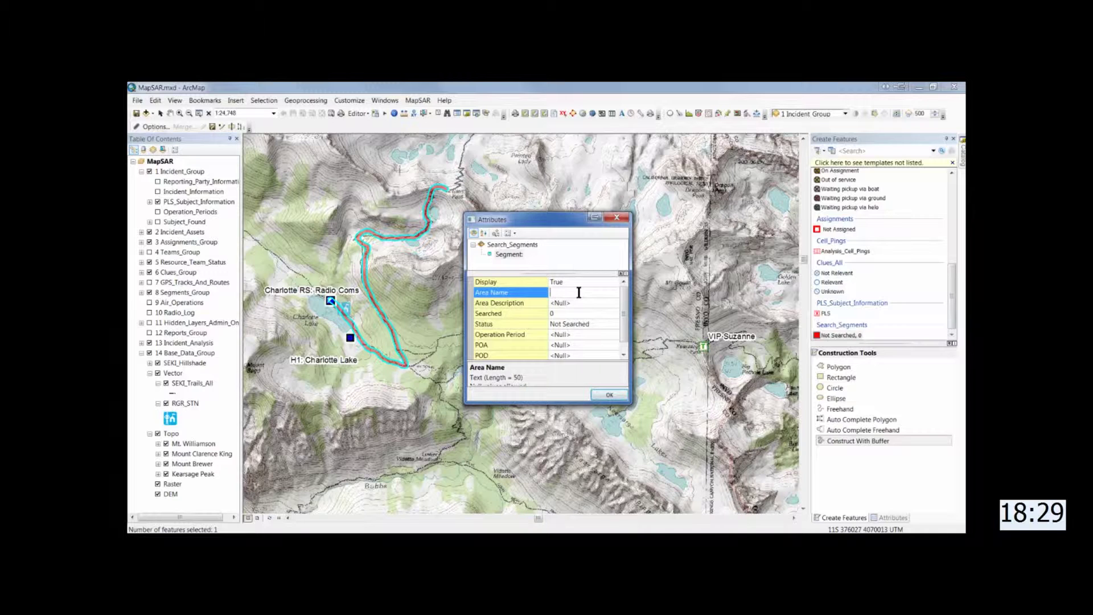
pyautogui.write('c')
pyautogui.write('harlotte L')
pyautogui.press('BackSpace')
pyautogui.press('BackSpace')
pyautogui.press('BackSpace')
pyautogui.press('BackSpace')
pyautogui.press('BackSpace')
pyautogui.press('BackSpace')
pyautogui.press('BackSpace')
pyautogui.press('BackSpace')
pyautogui.press('BackSpace')
pyautogui.press('BackSpace')
pyautogui.press('BackSpace')
pyautogui.press('BackSpace')
pyautogui.write('2')
pyautogui.press('Return')
pyautogui.write('Char')
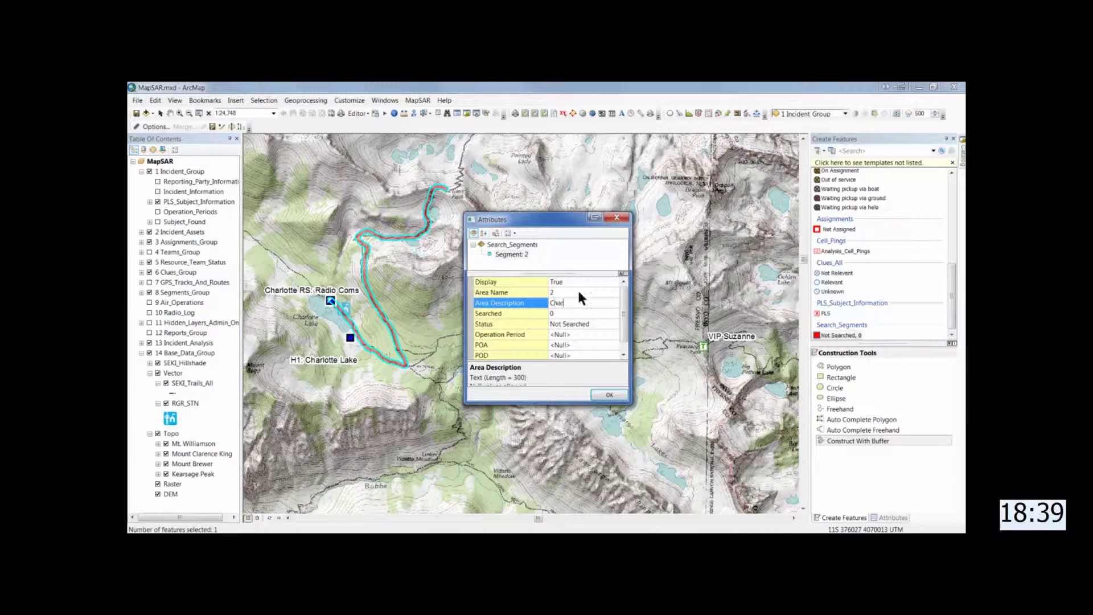
pyautogui.write('lotte TraKearsarge P')
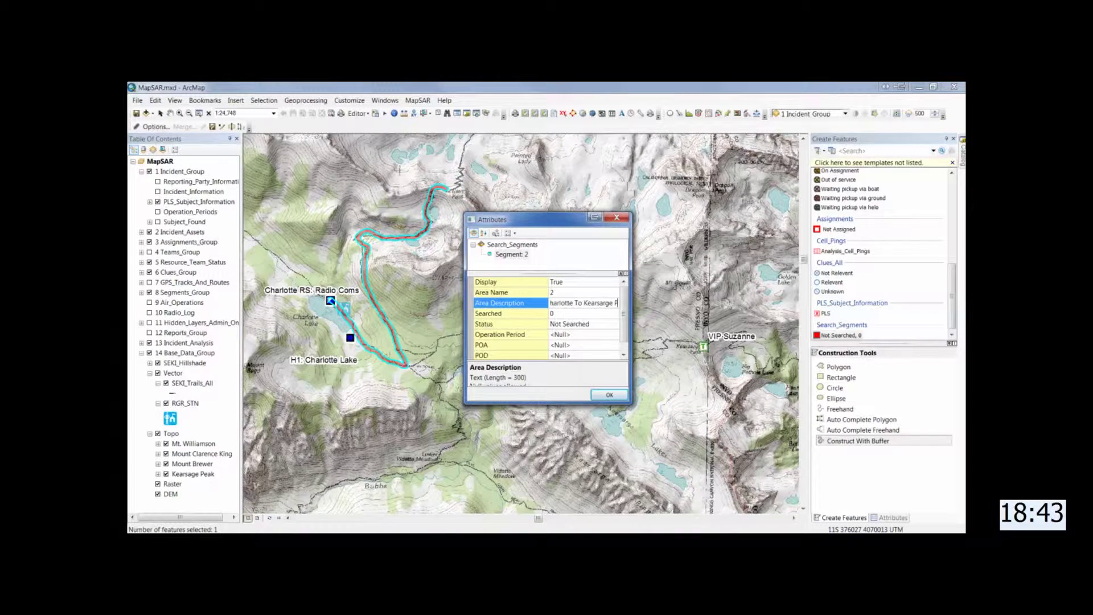
pyautogui.write('ass')
pyautogui.write('; retu')
pyautogui.write('rn via lo')
pyautogui.write('wer trail')
pyautogui.press('Return')
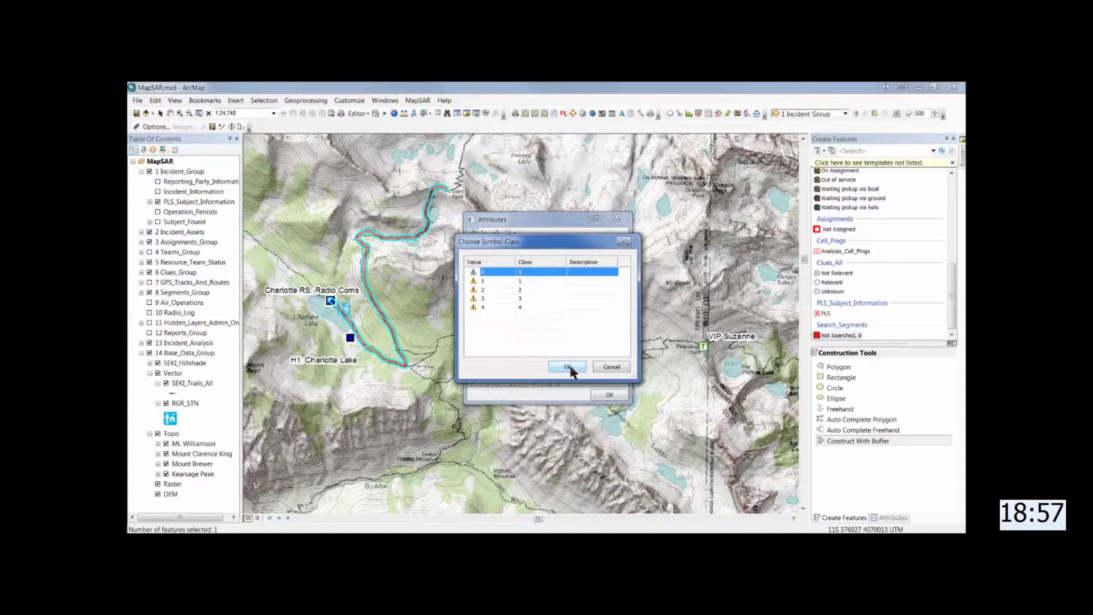
# Keep the default symbol class, set Operation Period 1, and store segment 2
pyautogui.click(609, 368)
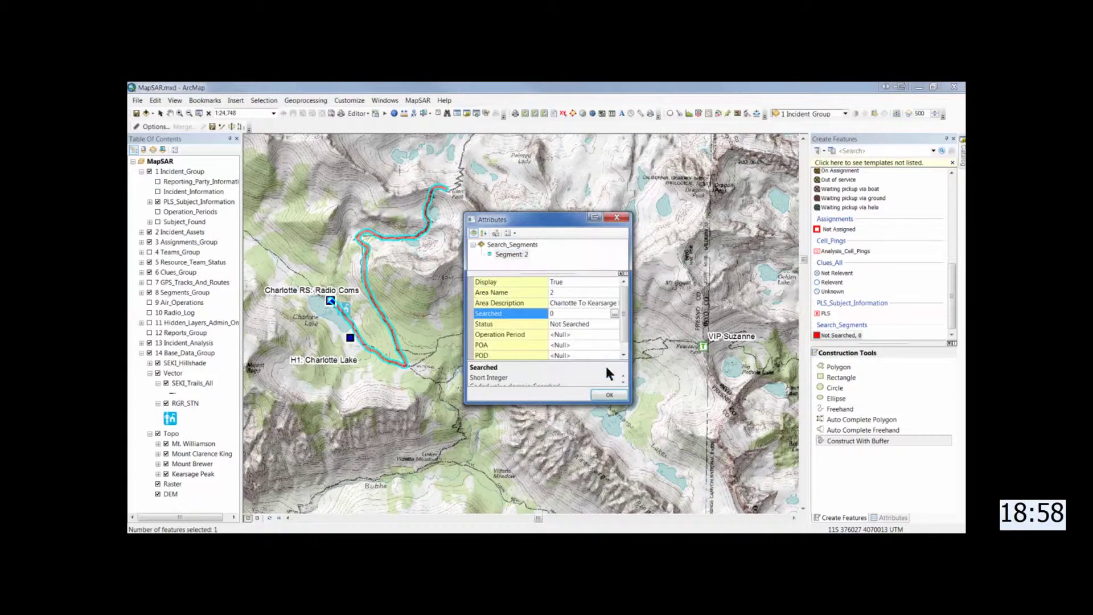
pyautogui.click(580, 334)
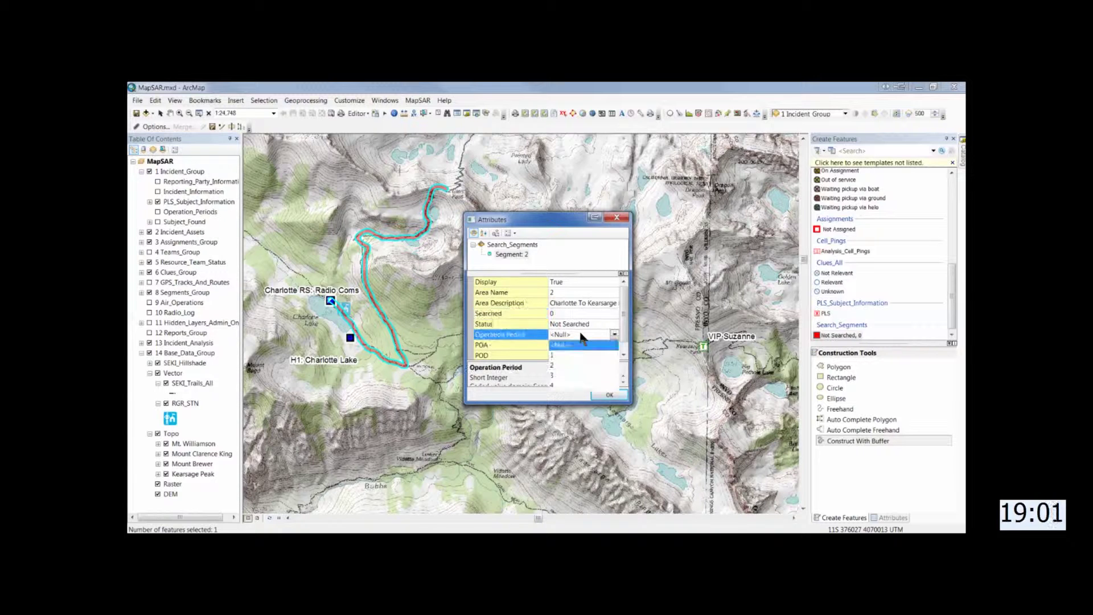
pyautogui.click(572, 354)
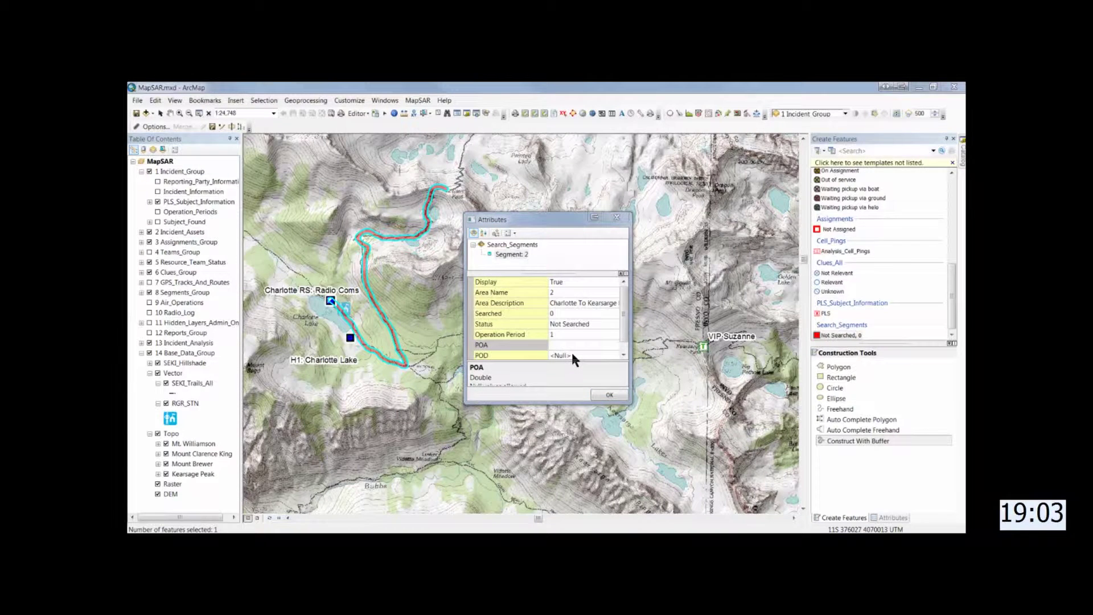
pyautogui.click(607, 397)
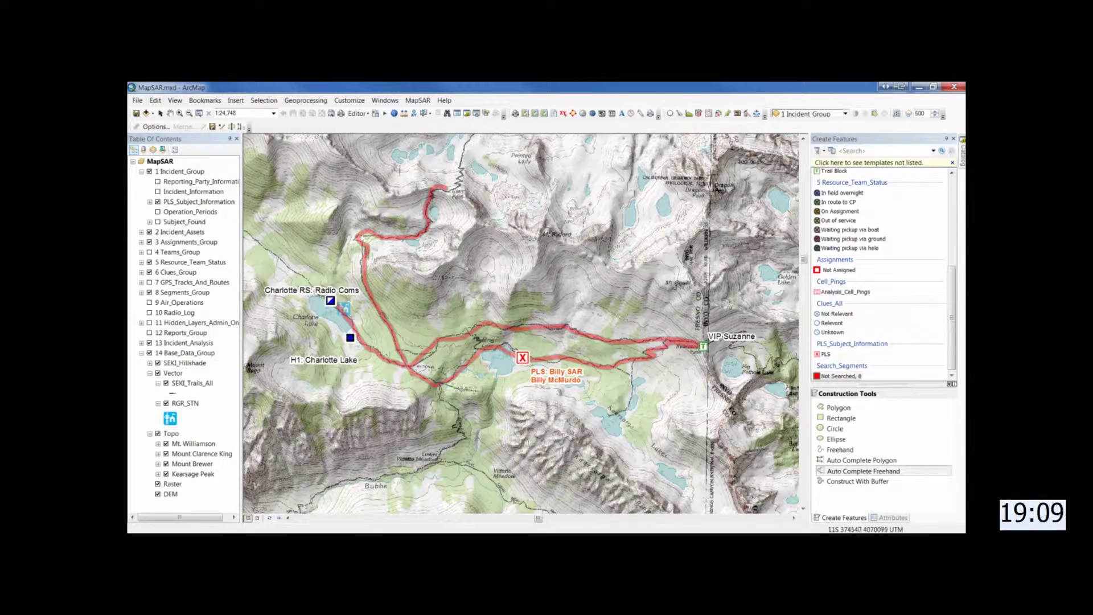
# Sketch a freehand buffered segment around Charlotte Lake's south end near the ICP and helispot
pyautogui.click(511, 392)
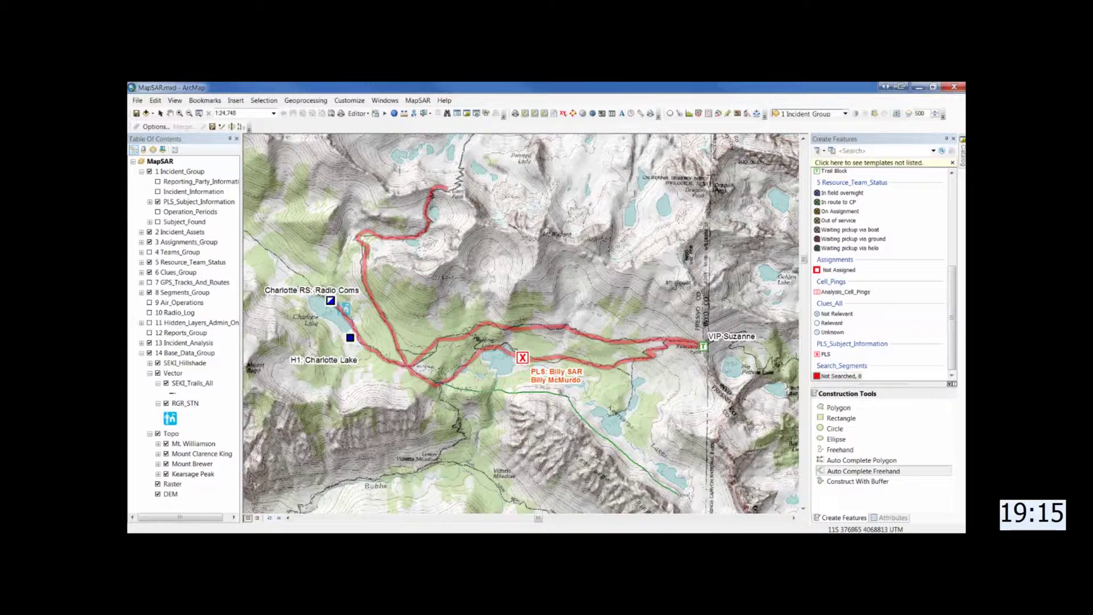
pyautogui.click(697, 487)
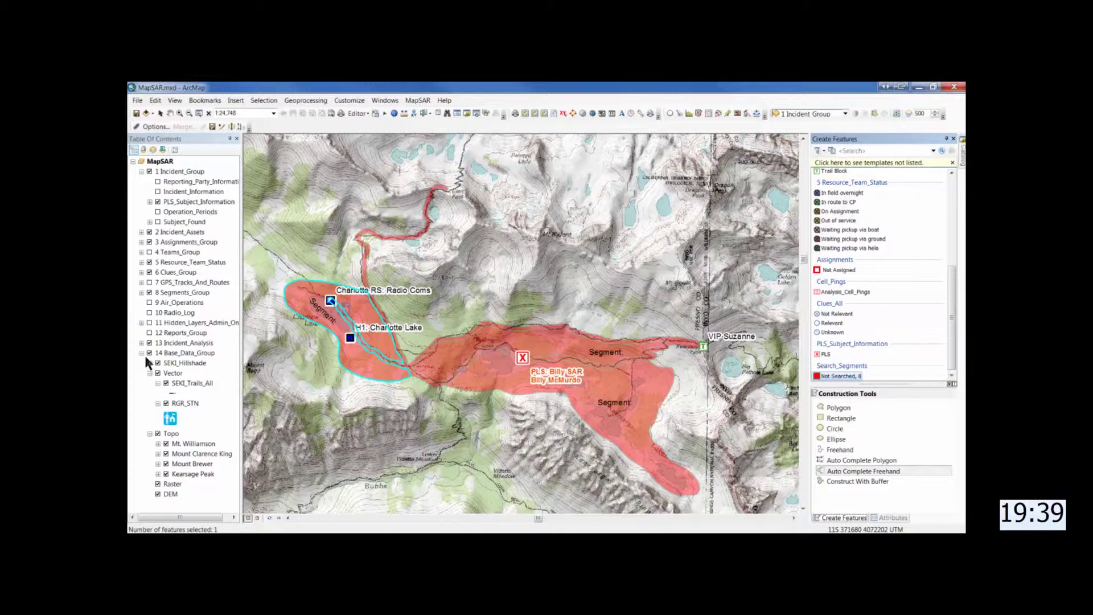
# Open the Search_Segments attribute table and dock it on the right beside the map
pyautogui.click(142, 353)
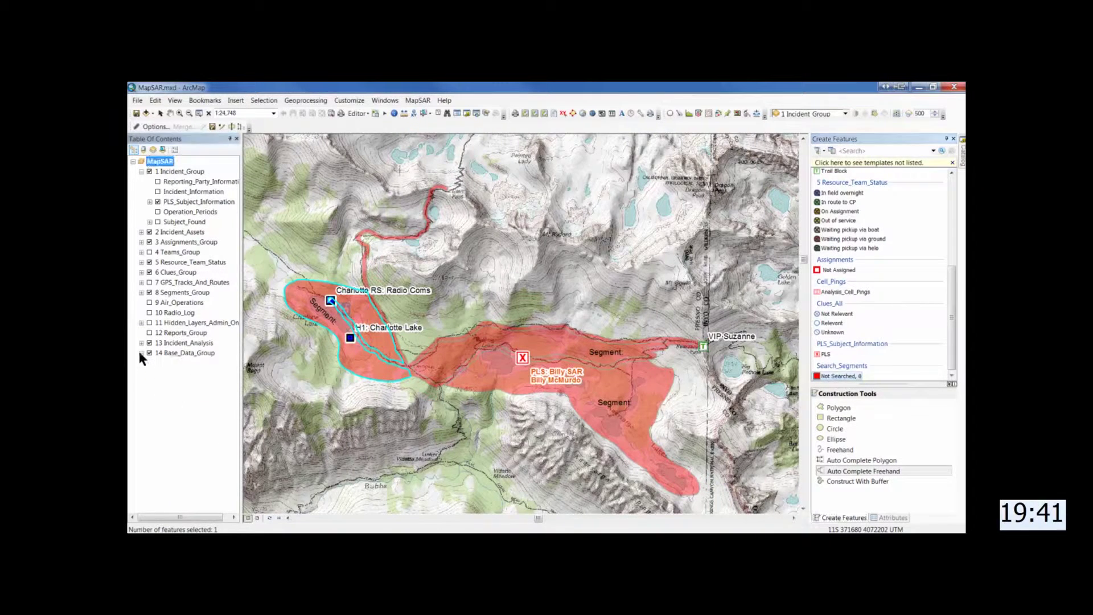
pyautogui.click(141, 292)
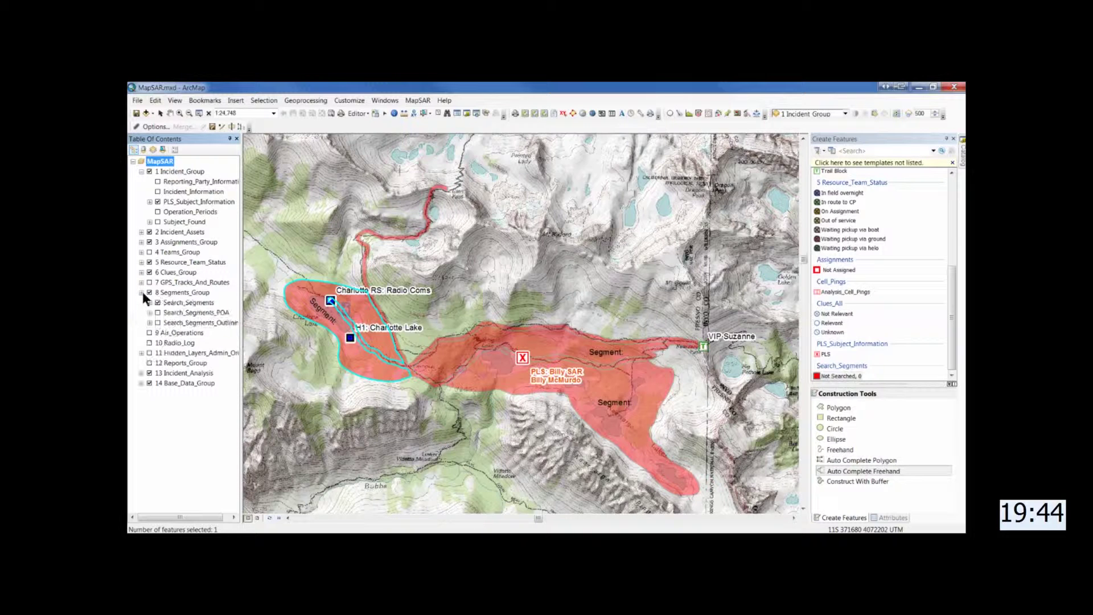
pyautogui.rightClick(174, 303)
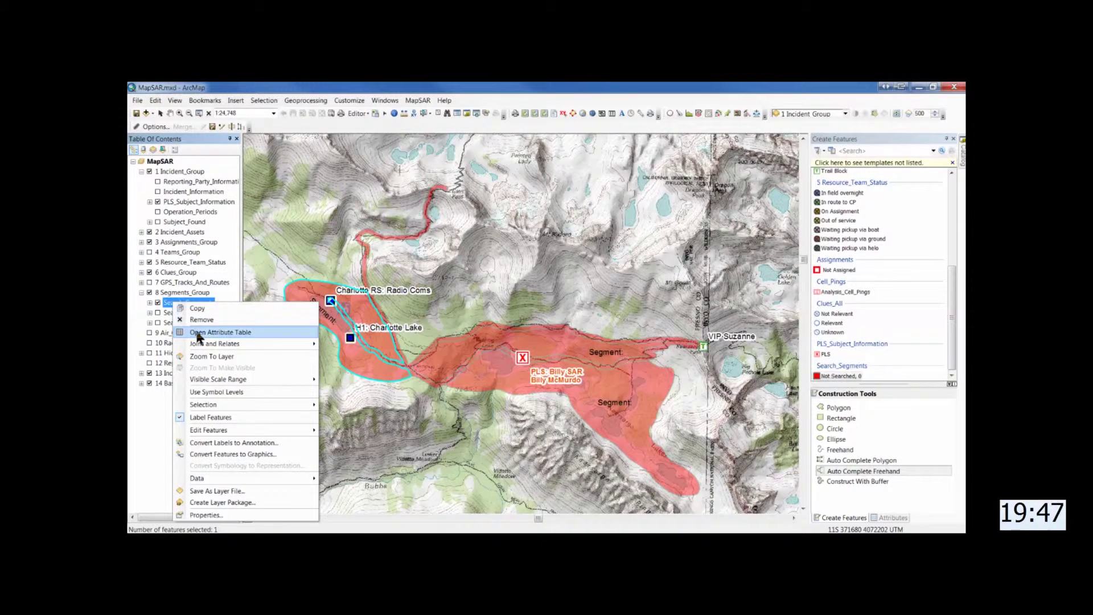
pyautogui.click(199, 333)
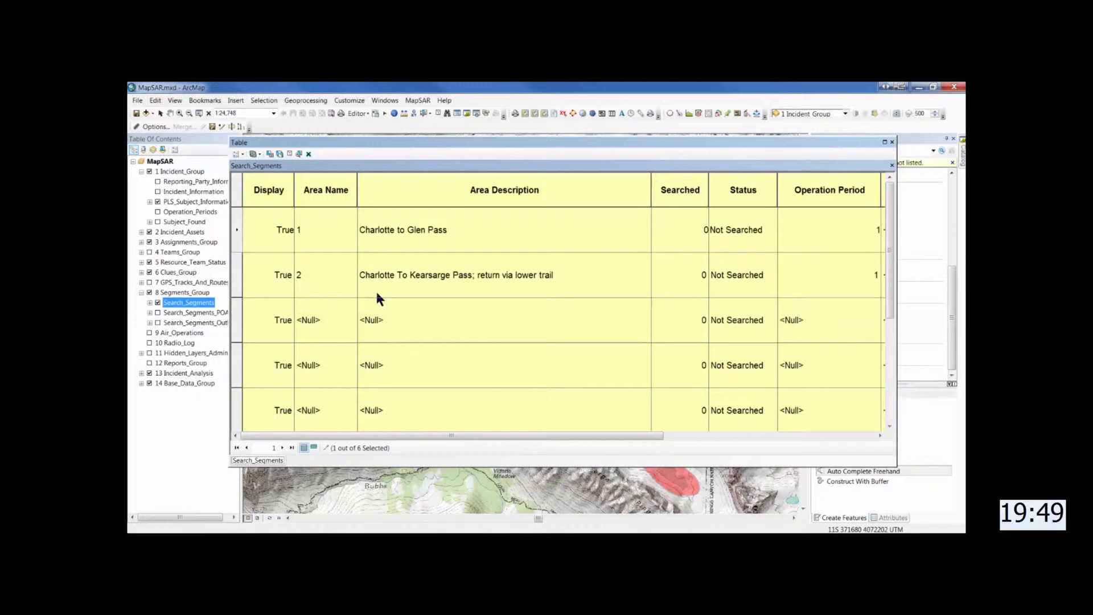
pyautogui.moveTo(439, 143); pyautogui.dragTo(541, 178)
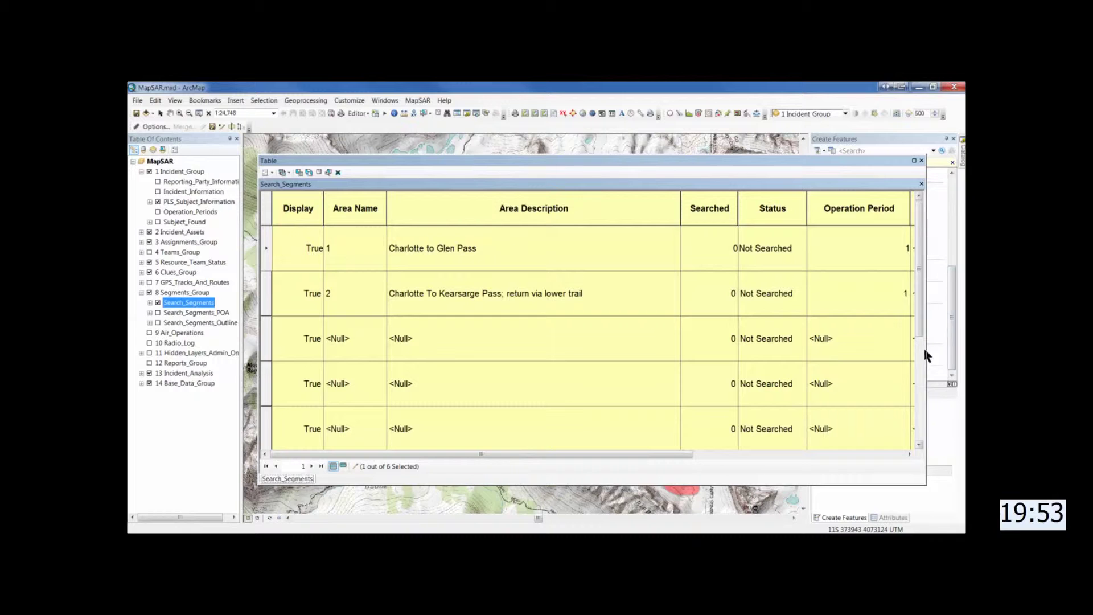
pyautogui.moveTo(926, 350); pyautogui.dragTo(656, 365)
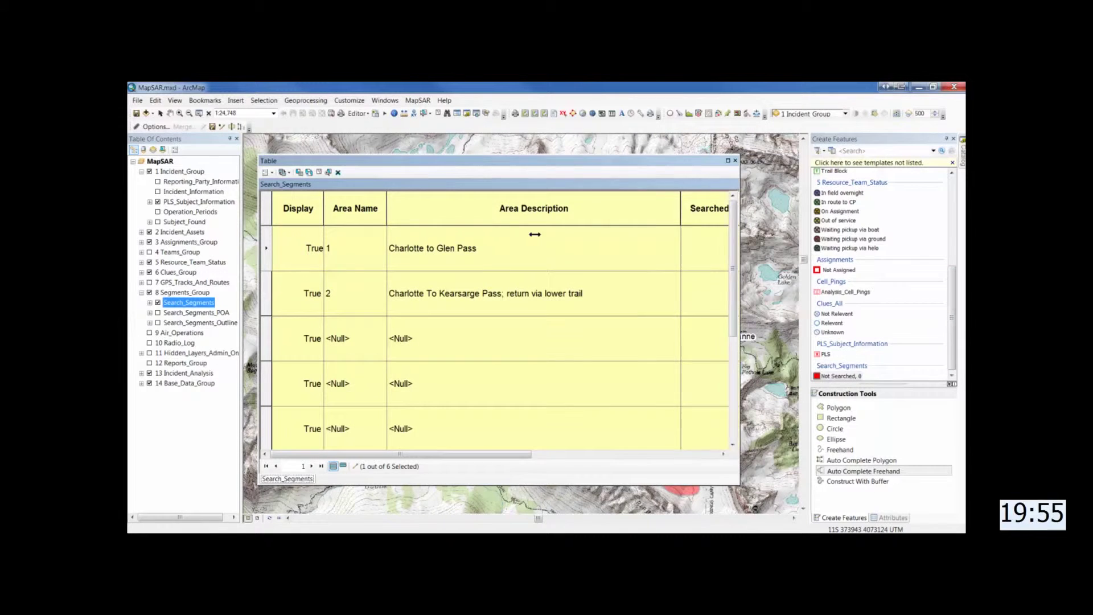
pyautogui.moveTo(482, 166); pyautogui.dragTo(789, 104)
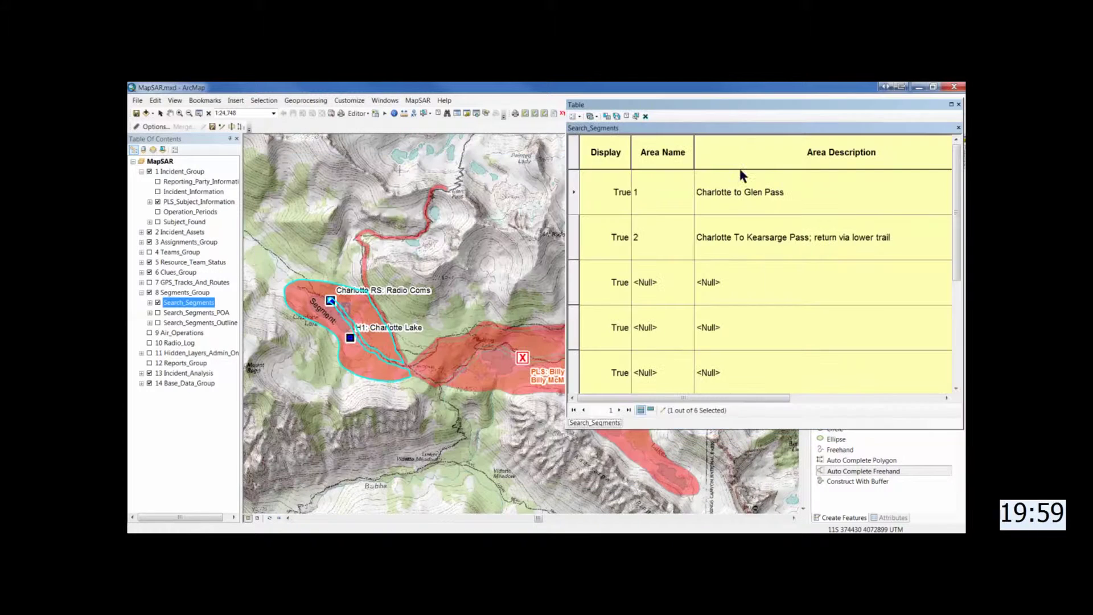
# Name segment 3 as '3' with description 'Lower Kearsarge basin; search with 4'
pyautogui.click(578, 291)
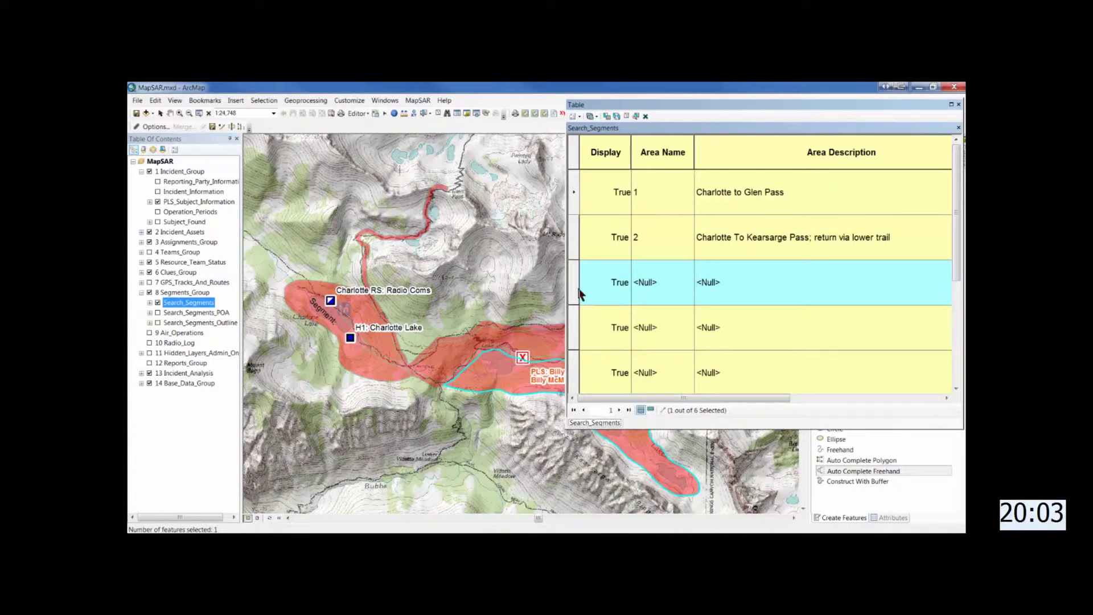
pyautogui.click(676, 286)
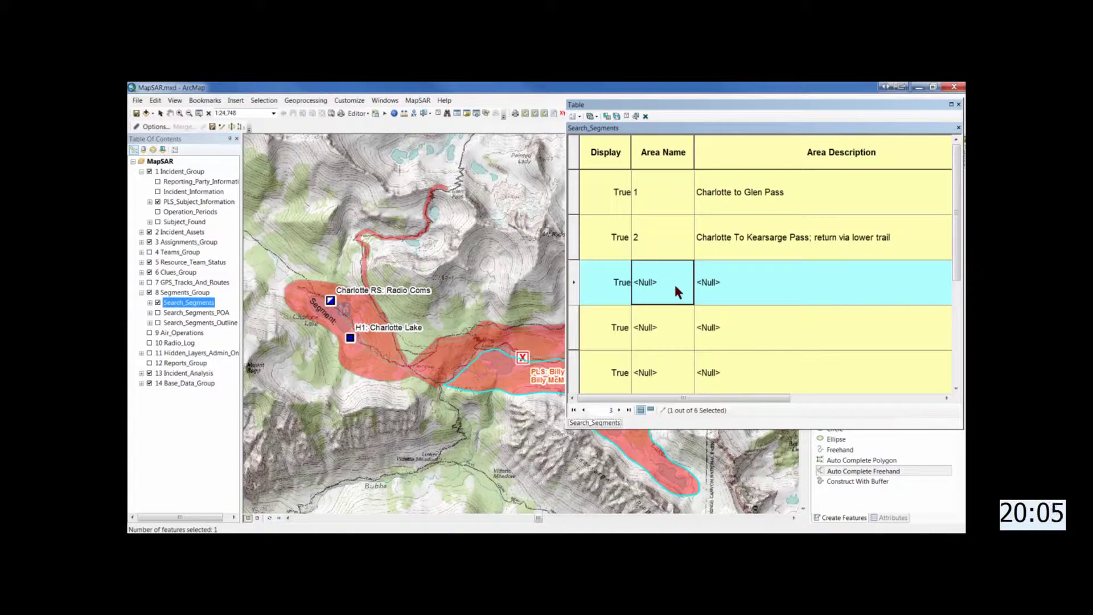
pyautogui.write('3')
pyautogui.click(717, 285)
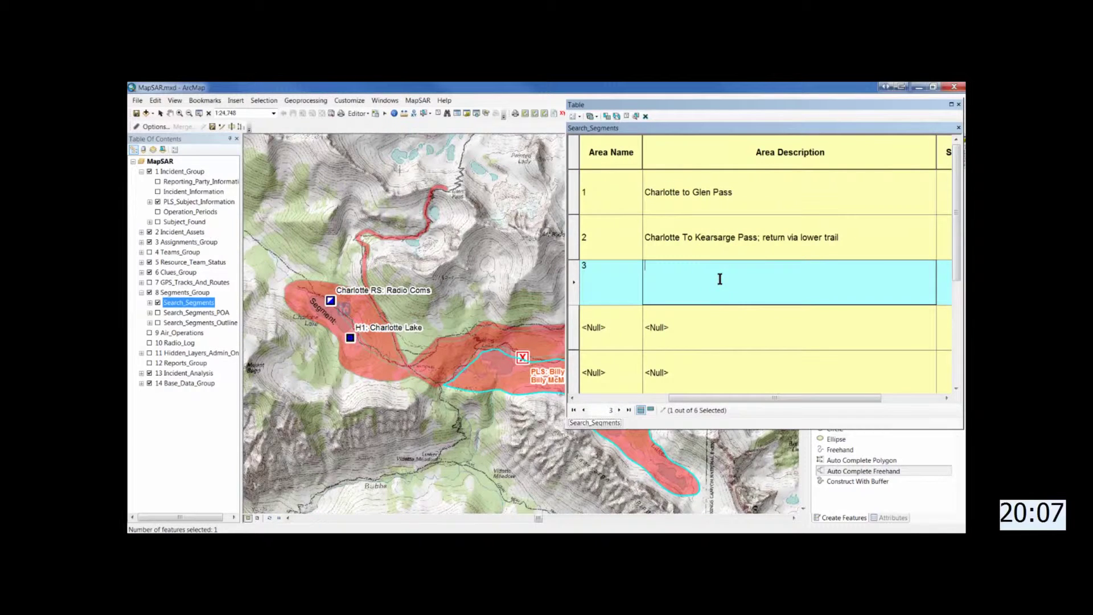
pyautogui.write('Loewr')
pyautogui.press('BackSpace')
pyautogui.press('BackSpace')
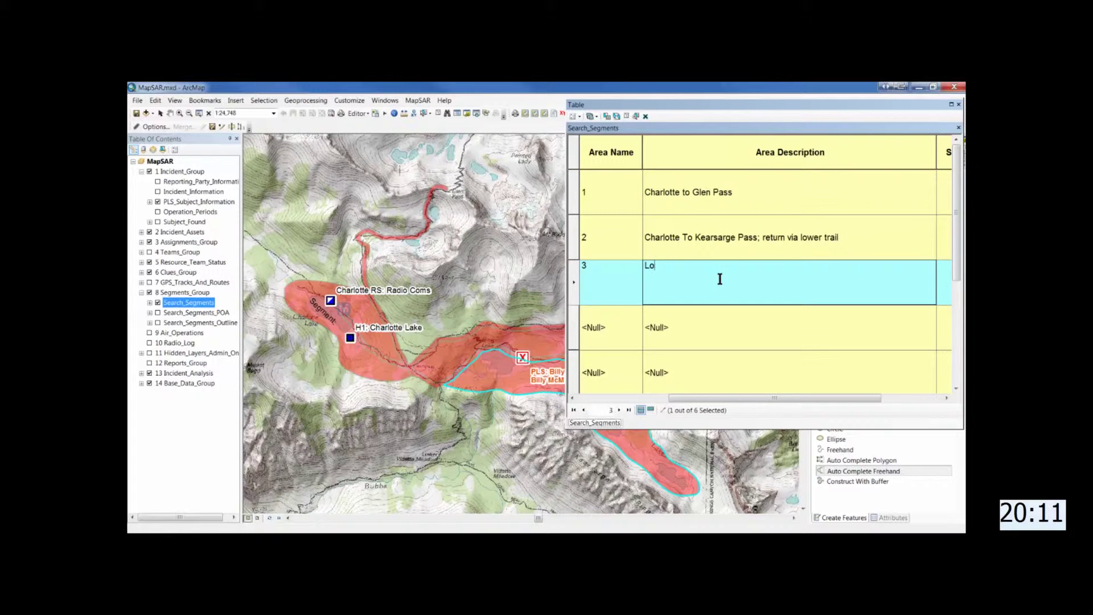
pyautogui.write('wer Kearsarge basin  sear')
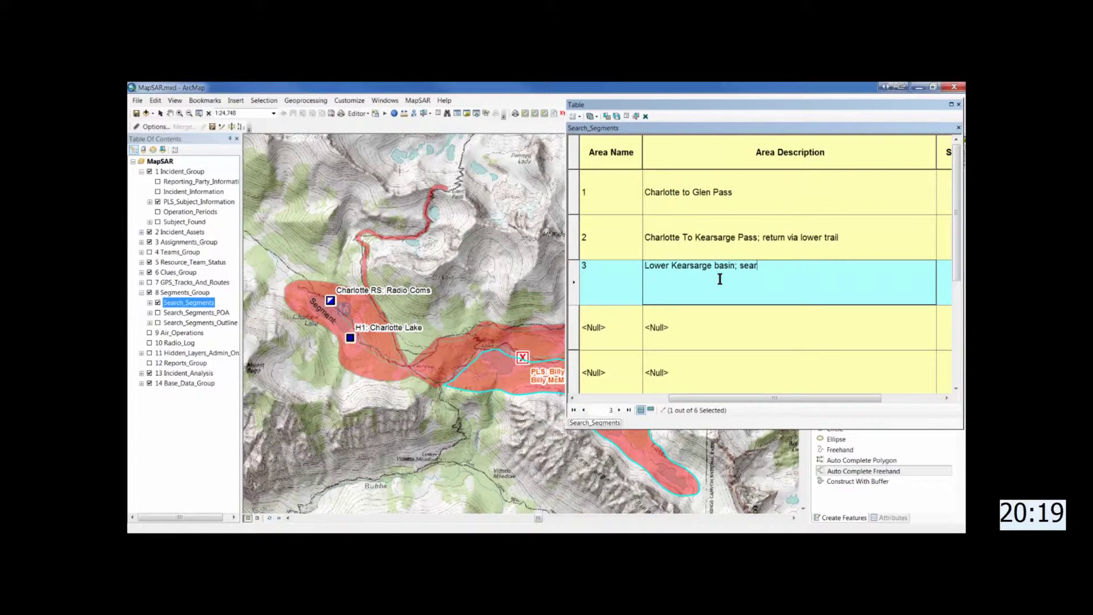
pyautogui.write('ch with 4')
# Set segment 3's Operation Period to 1 and select the empty segment 4 record
pyautogui.press('Tab')
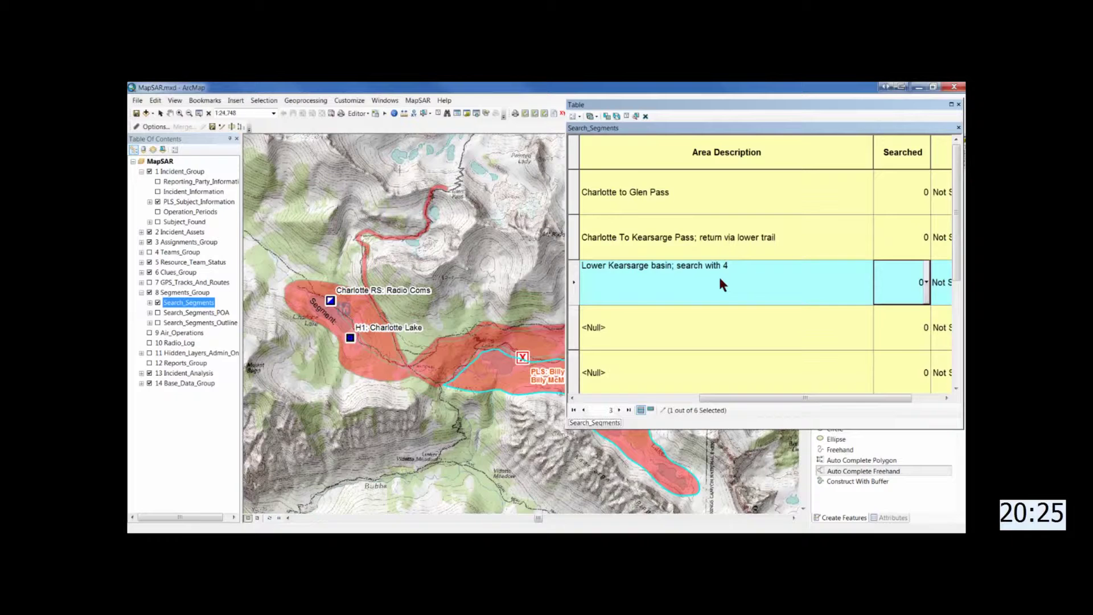
pyautogui.press('Tab')
pyautogui.press('Tab')
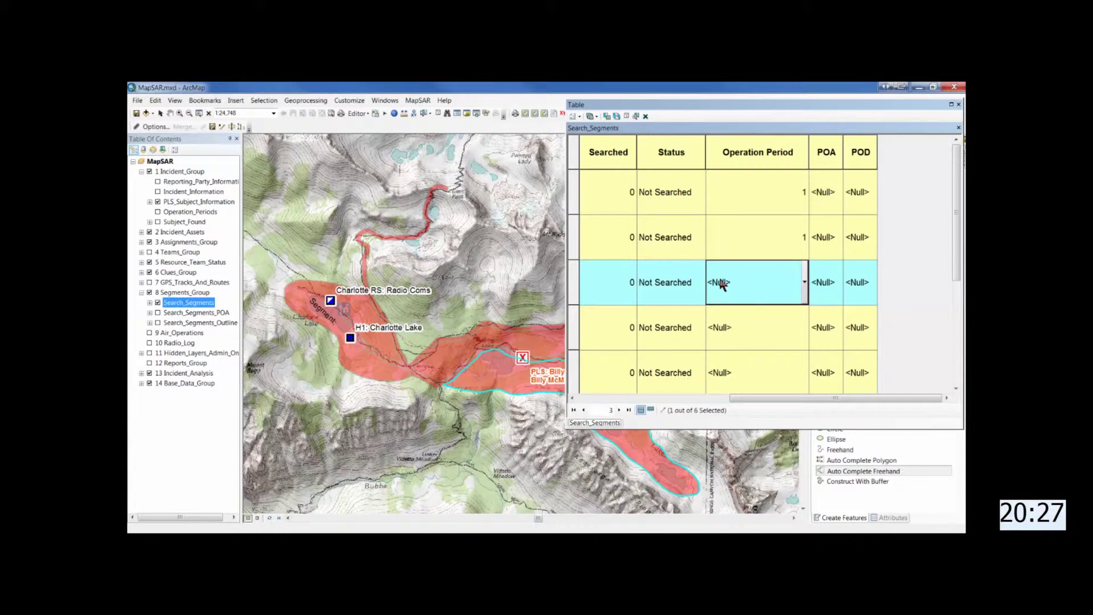
pyautogui.press('Down')
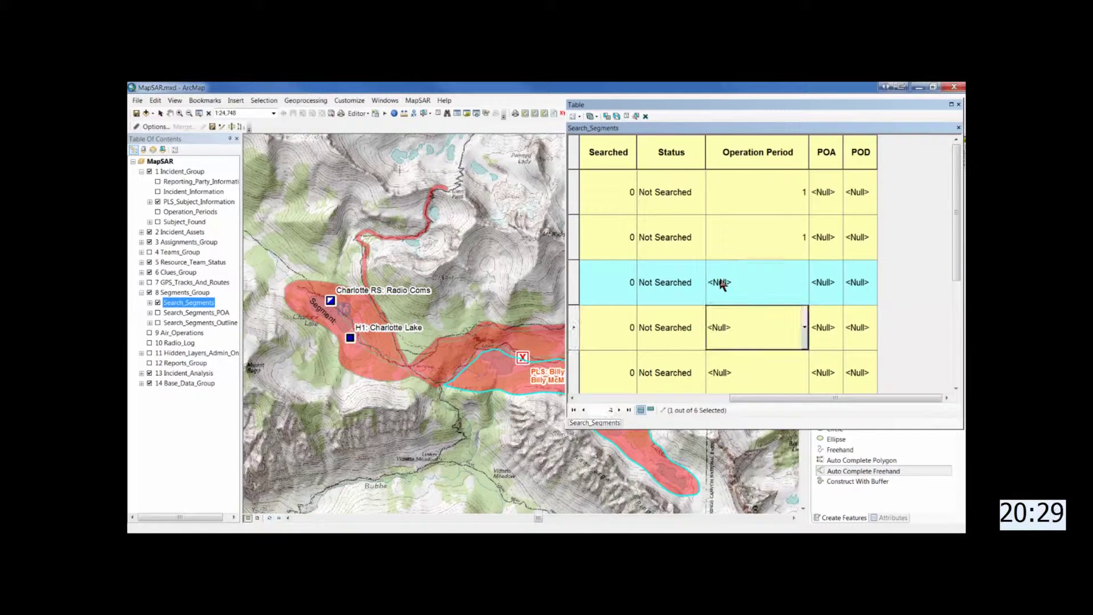
pyautogui.click(721, 284)
pyautogui.click(718, 285)
pyautogui.click(718, 324)
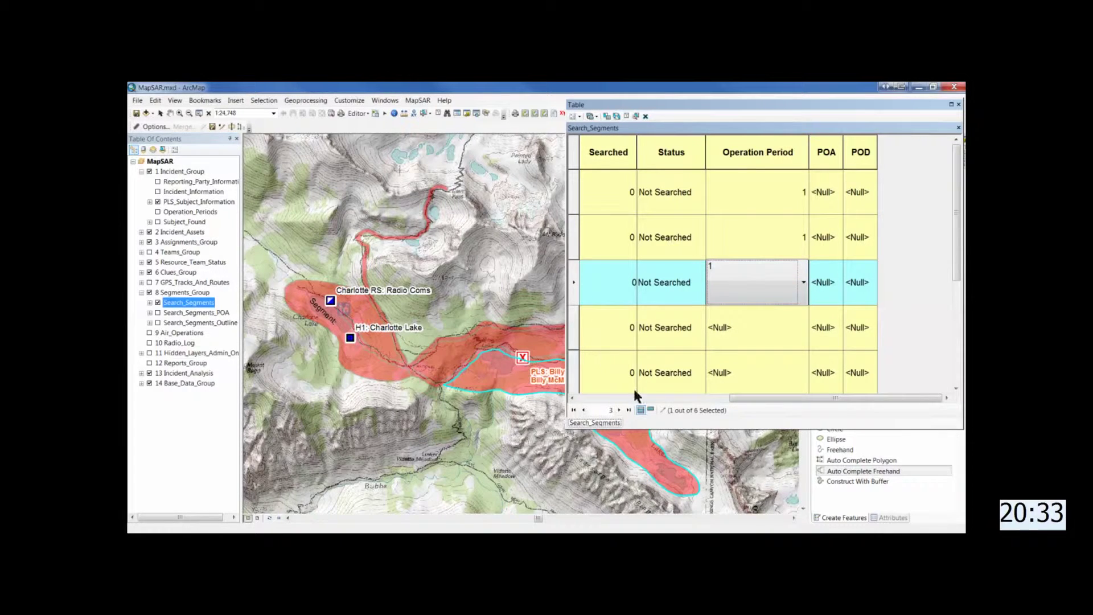
pyautogui.moveTo(754, 399); pyautogui.dragTo(600, 398)
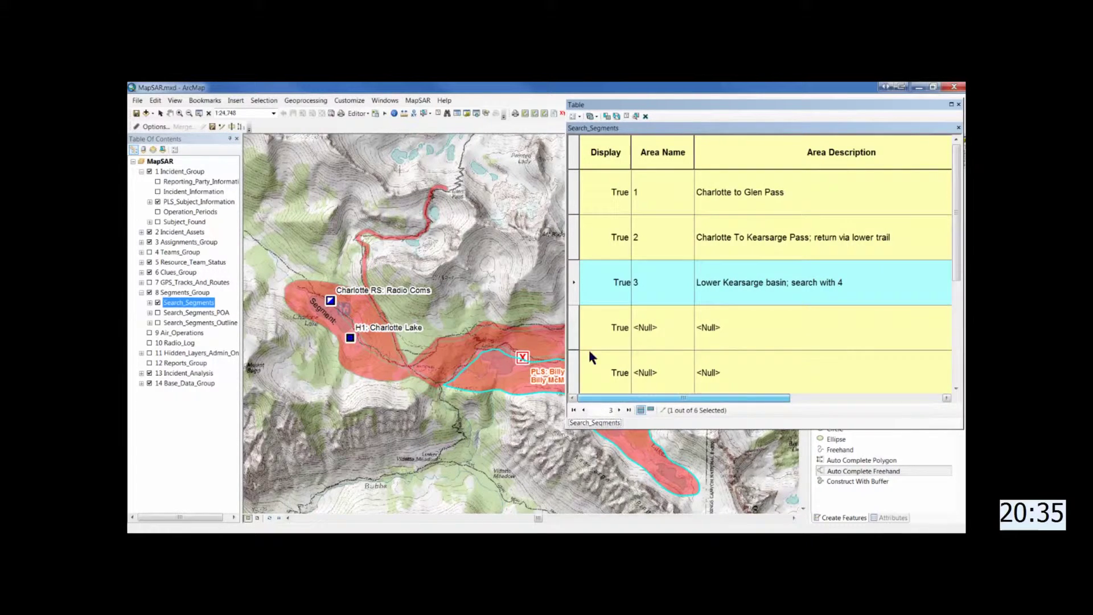
pyautogui.click(575, 332)
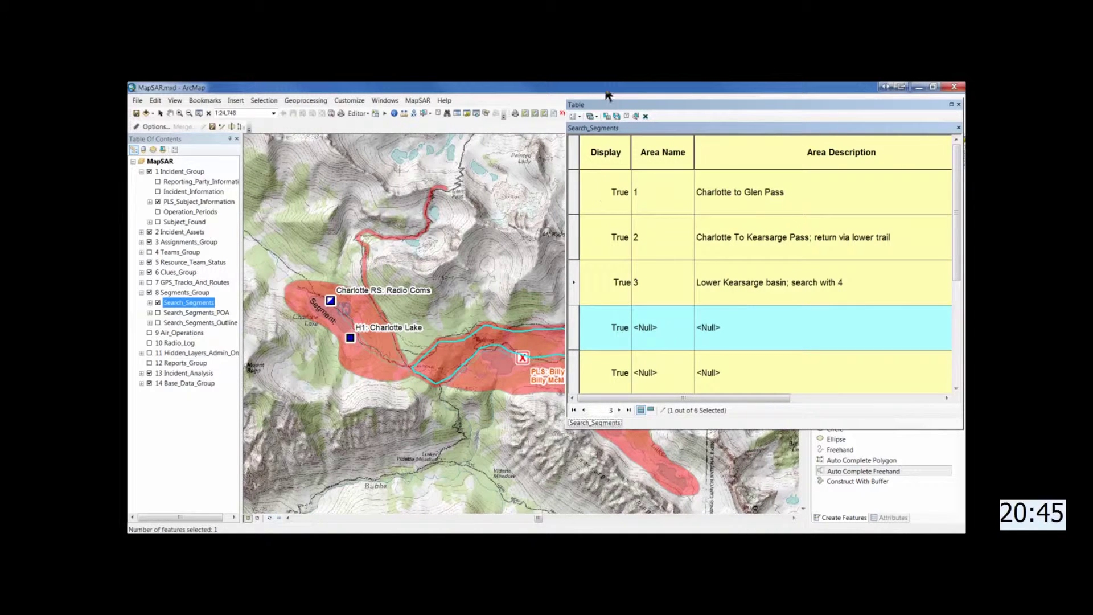
pyautogui.moveTo(617, 102); pyautogui.dragTo(668, 135)
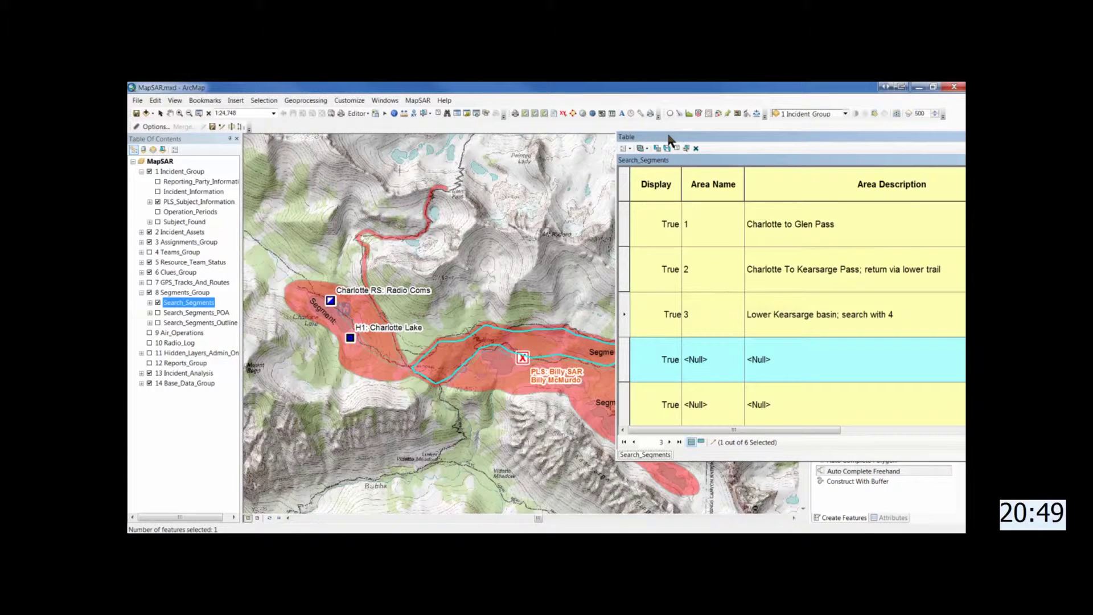
# Give segment 4 Area Name 4 and description 'Mid Kearsarge Basin up to trail'
pyautogui.moveTo(667, 131); pyautogui.dragTo(549, 112)
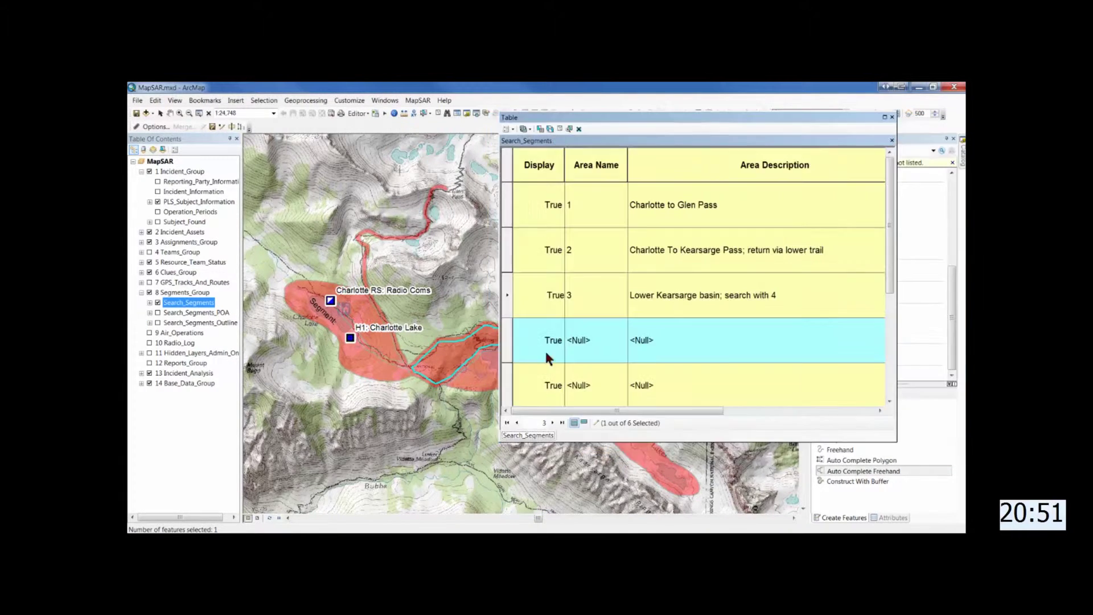
pyautogui.click(591, 338)
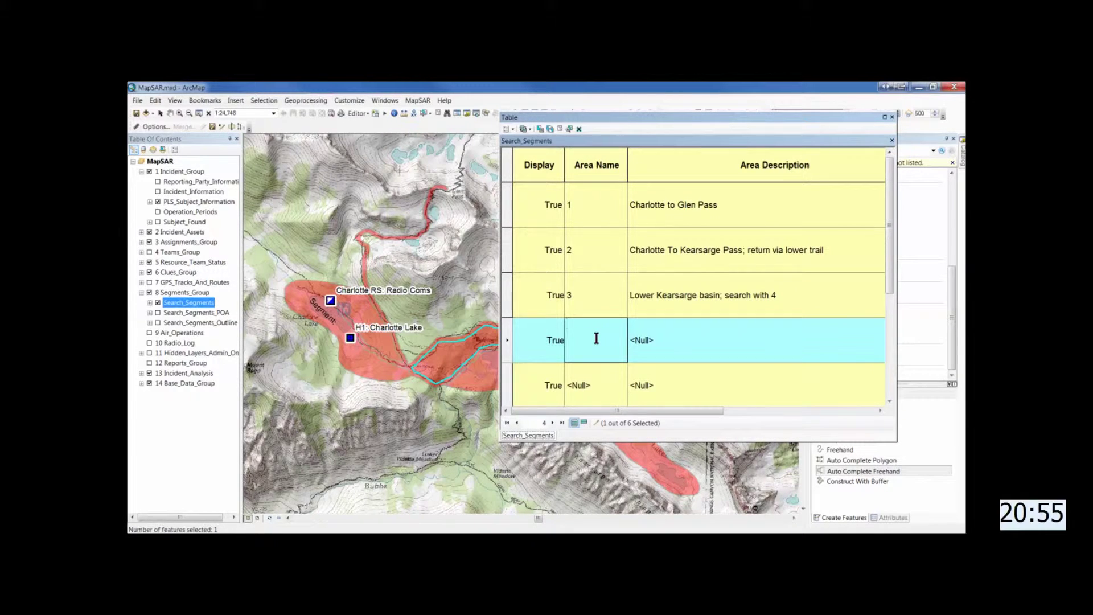
pyautogui.write('4')
pyautogui.press('Tab')
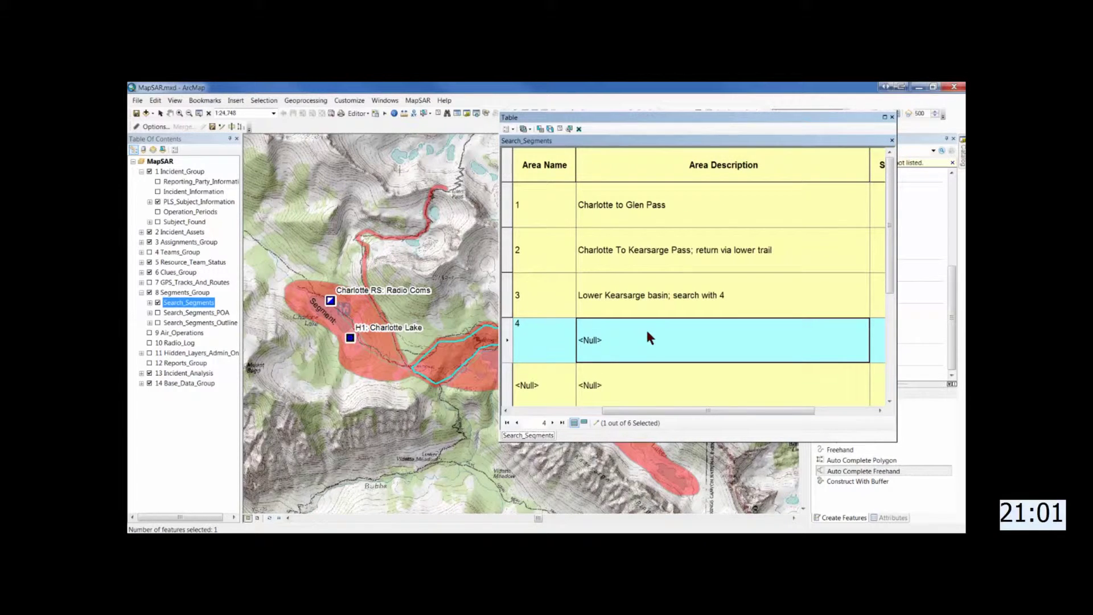
pyautogui.write('Mide')
pyautogui.press('BackSpace')
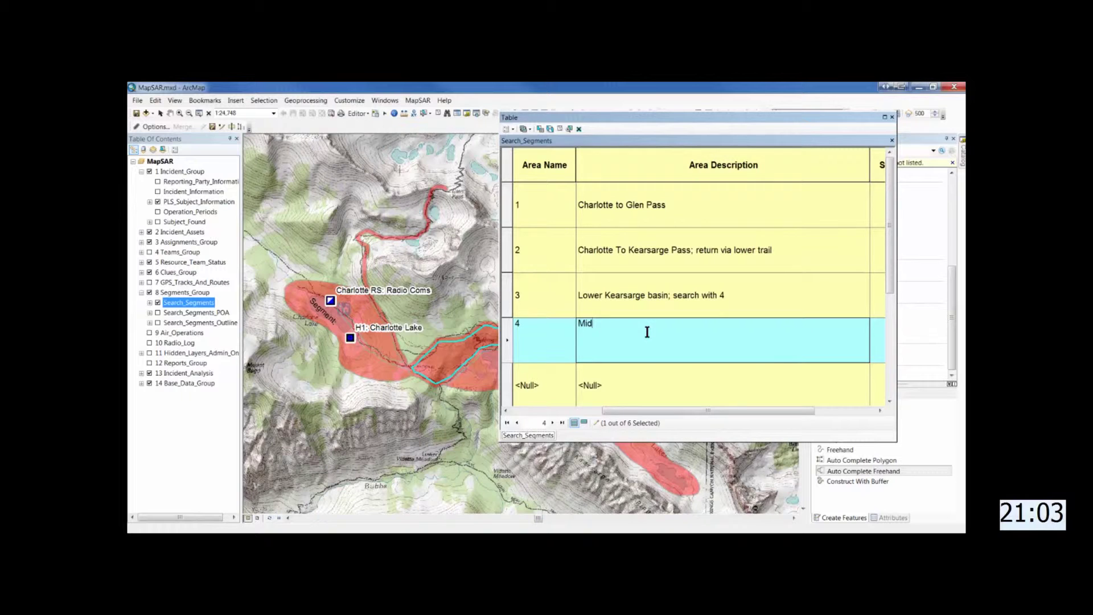
pyautogui.write('Kearsarge Basin up to trail')
pyautogui.press('Tab')
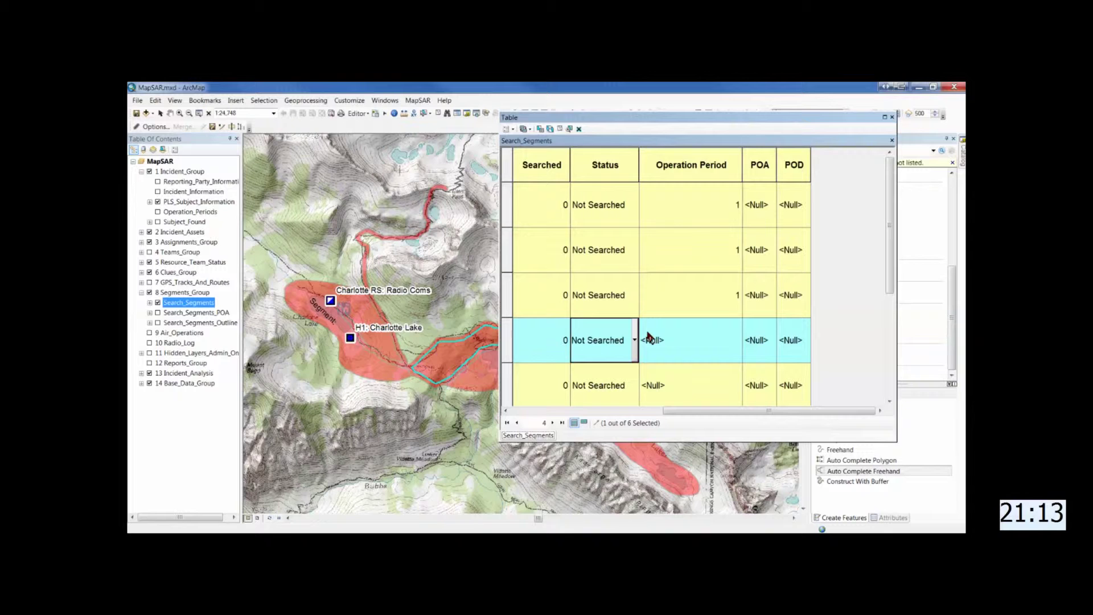
# Set segment 4's Operation Period to 1 and select the next empty record
pyautogui.click(649, 338)
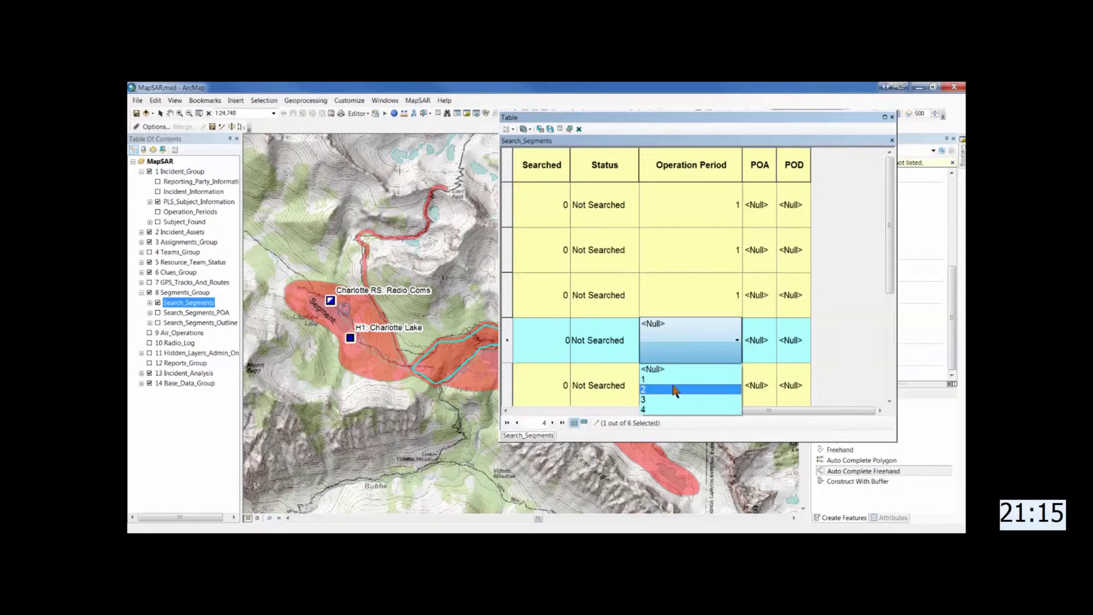
pyautogui.click(673, 385)
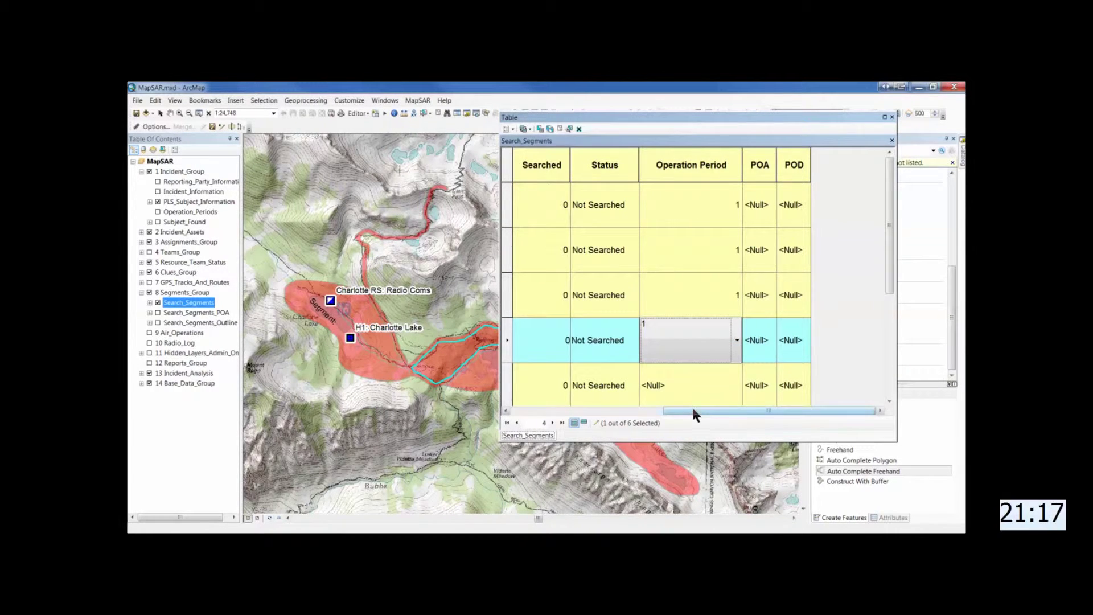
pyautogui.moveTo(692, 407); pyautogui.dragTo(533, 409)
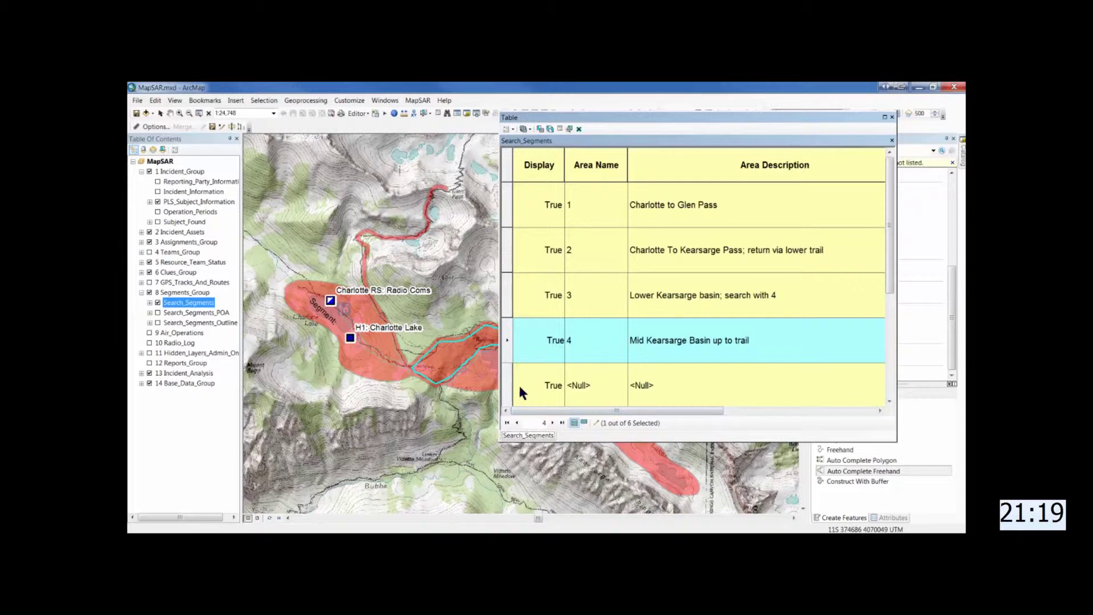
pyautogui.click(508, 386)
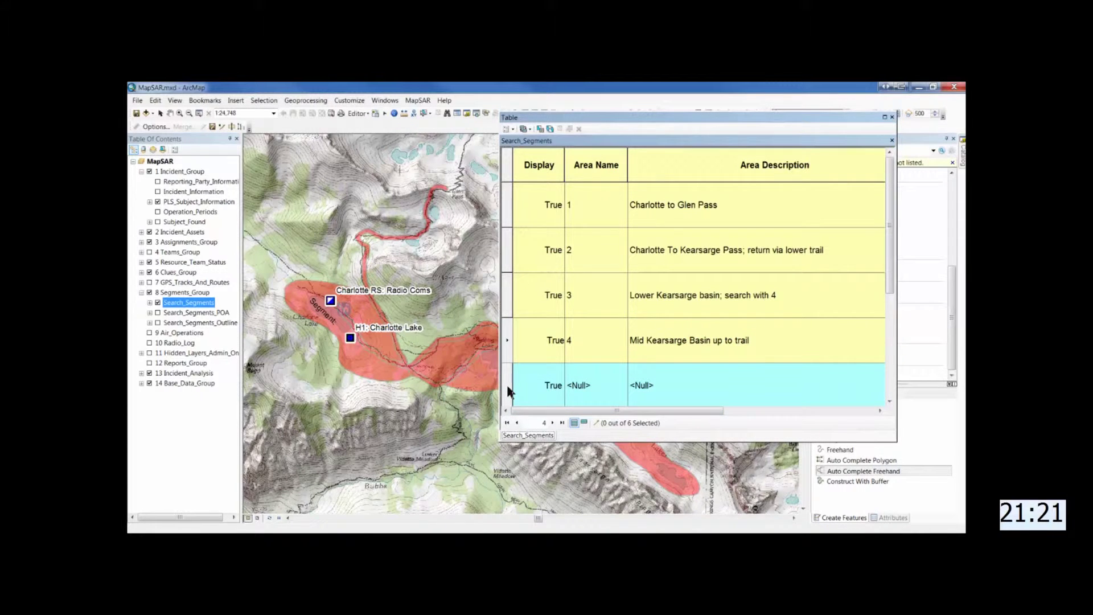
pyautogui.scroll(-1, 557, 365)
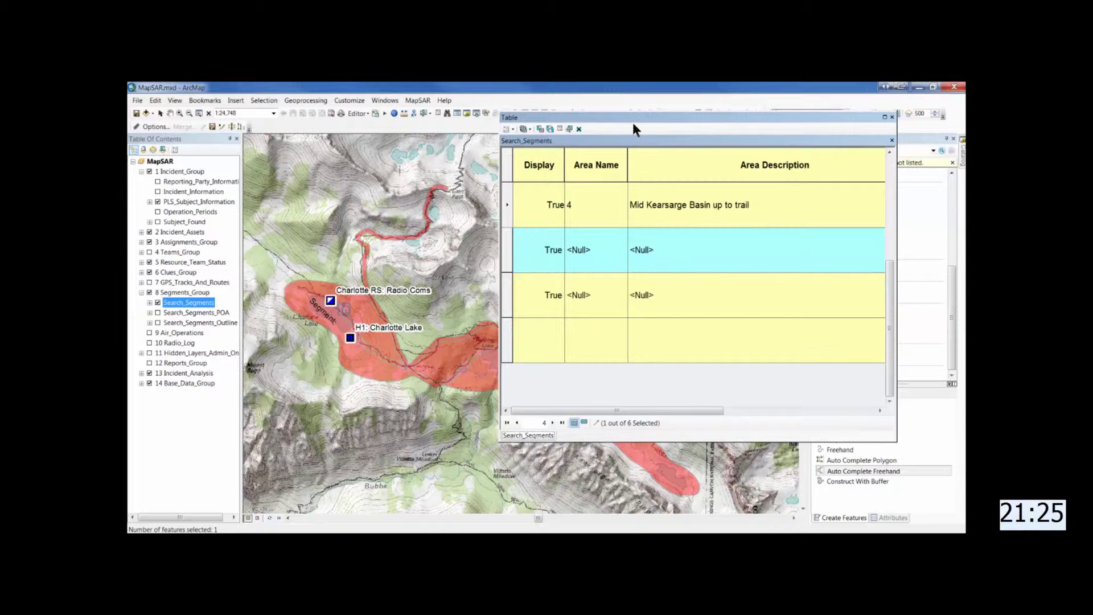
# Move the table aside and zoom the map to the unnamed Charlotte Lake shore segment
pyautogui.moveTo(631, 119); pyautogui.dragTo(785, 127)
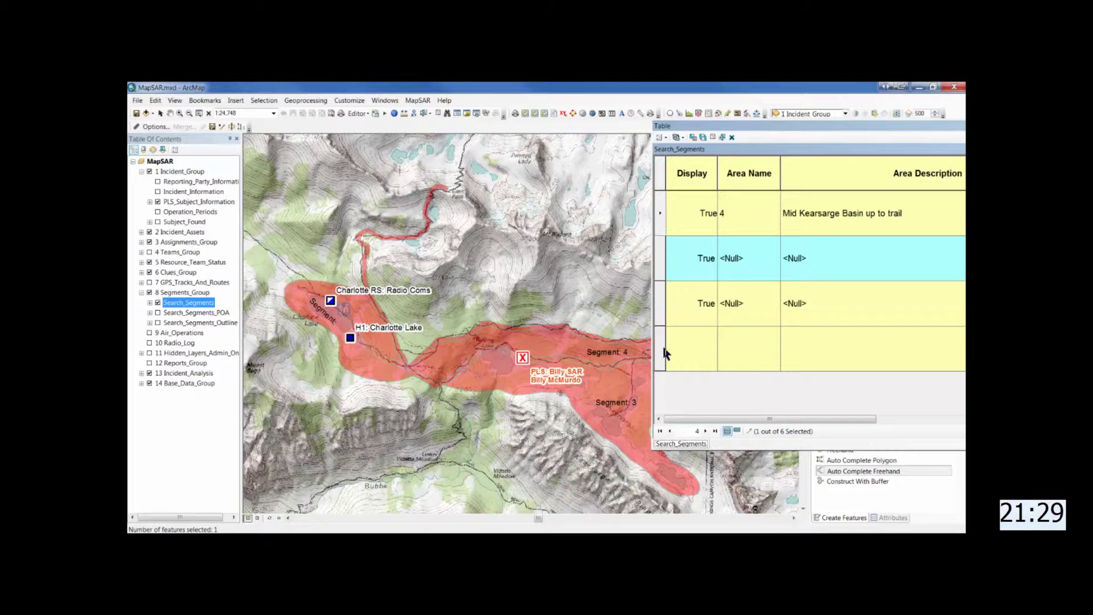
pyautogui.click(662, 319)
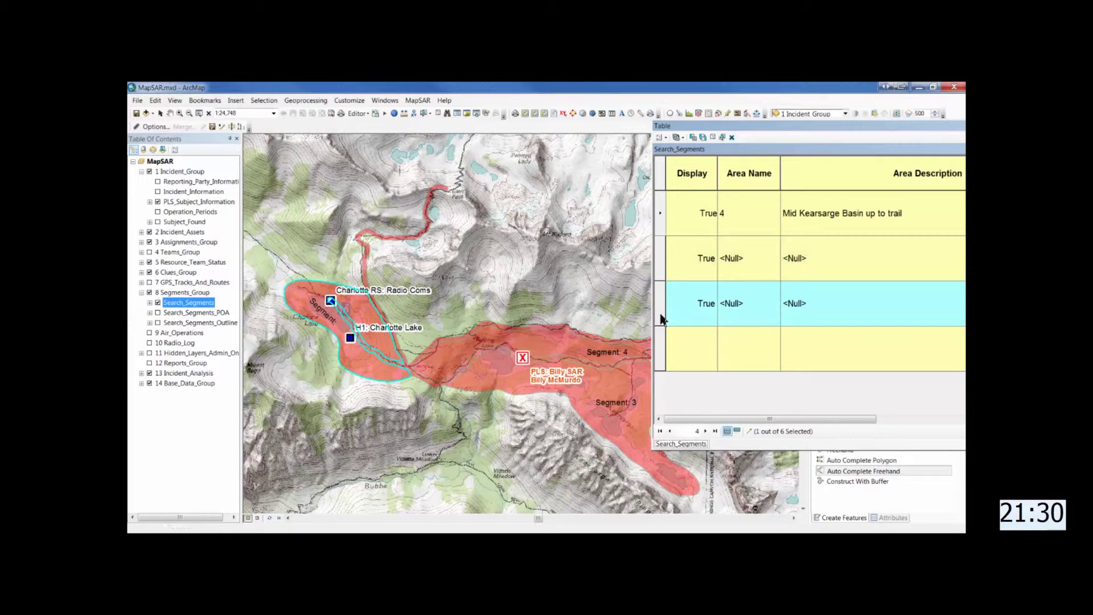
pyautogui.click(658, 267)
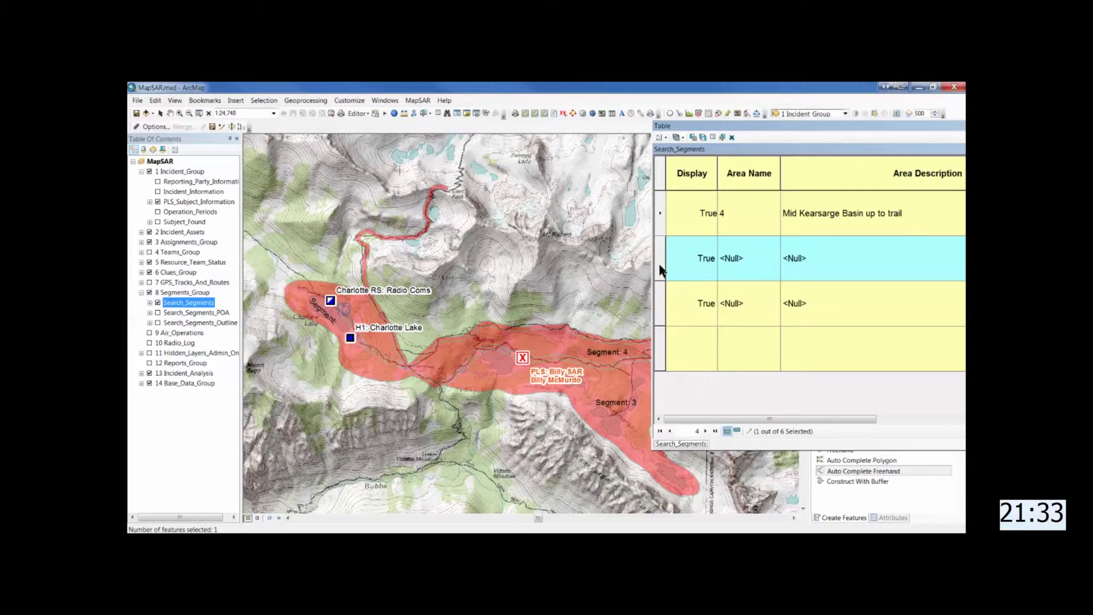
pyautogui.rightClick(660, 260)
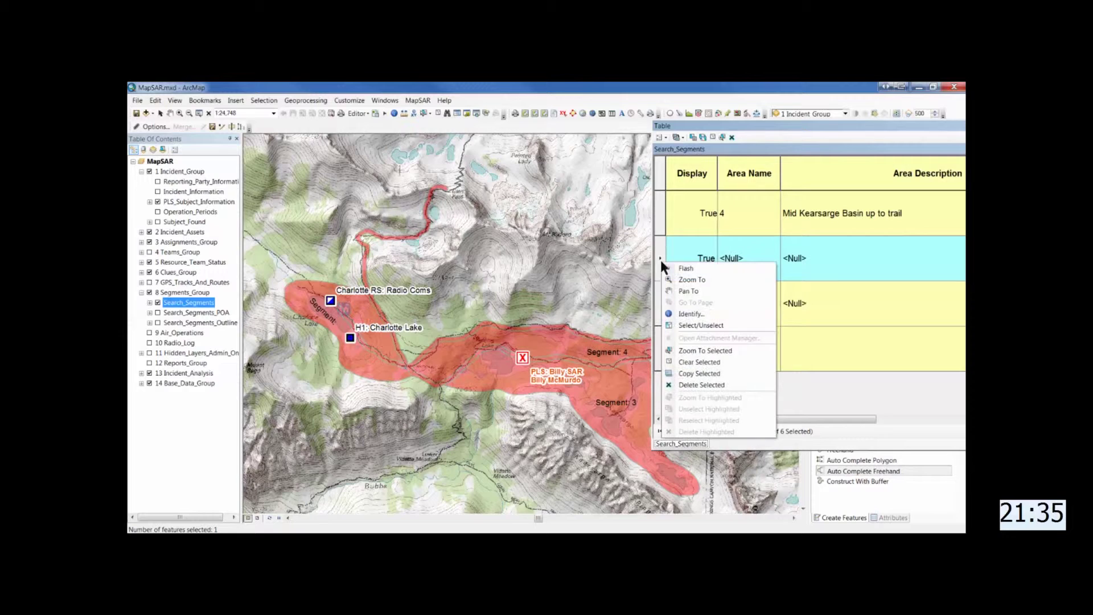
pyautogui.click(677, 280)
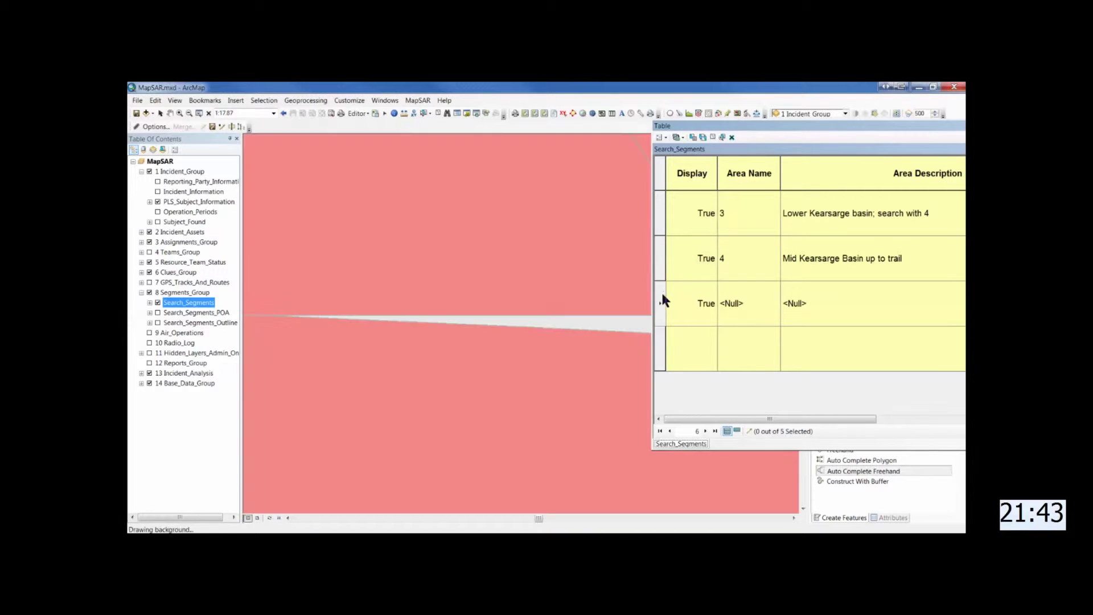
pyautogui.rightClick(659, 295)
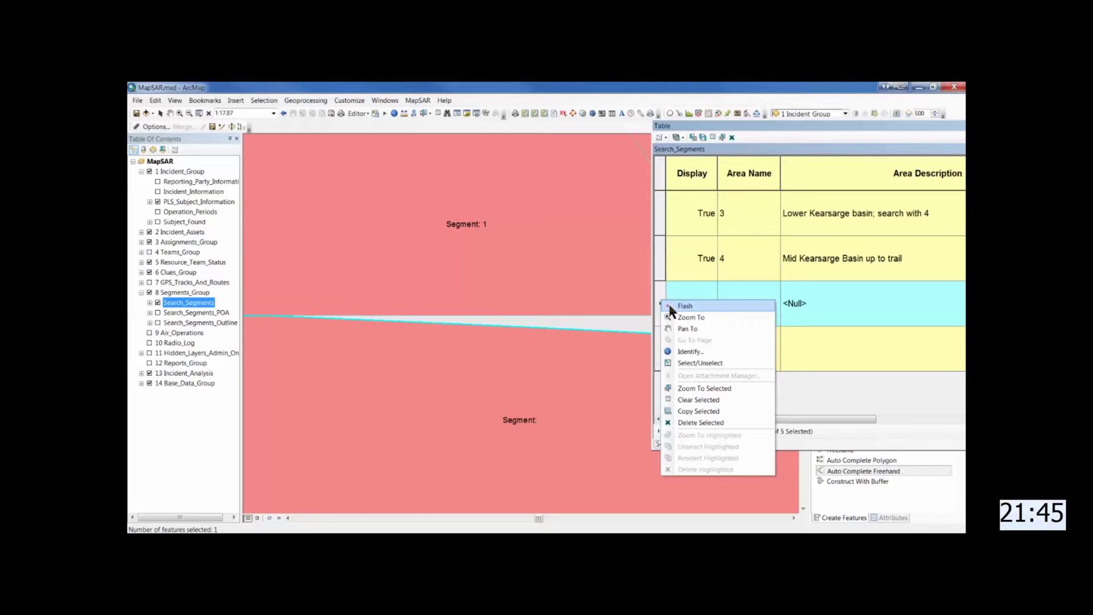
pyautogui.click(678, 317)
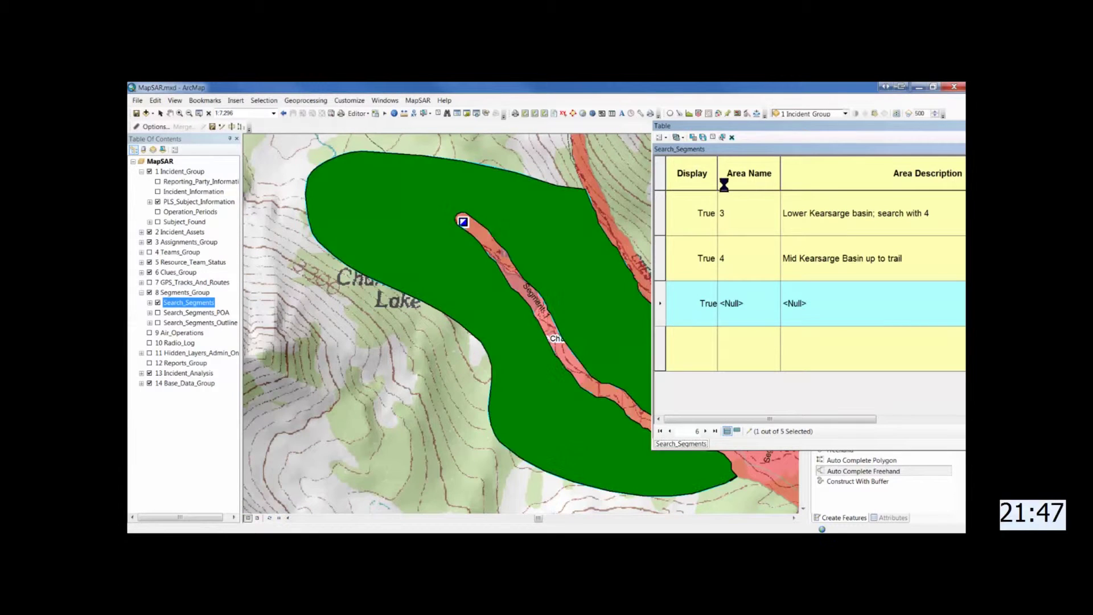
# Give the Charlotte Lake segment Area Name 5 and description 'Charlotte Lake area'
pyautogui.click(729, 307)
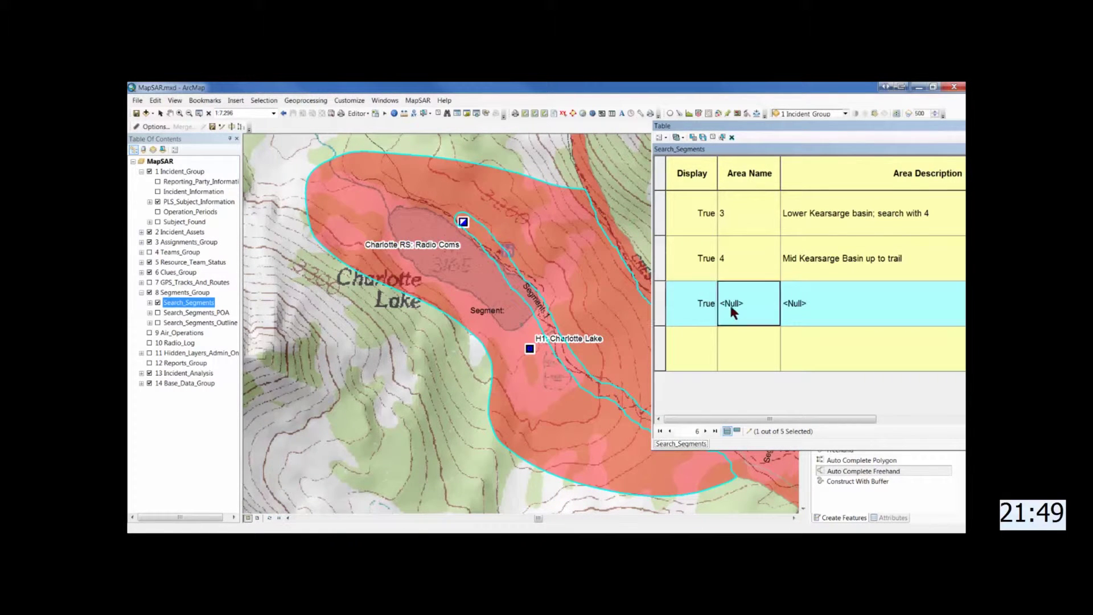
pyautogui.click(731, 307)
pyautogui.write('5')
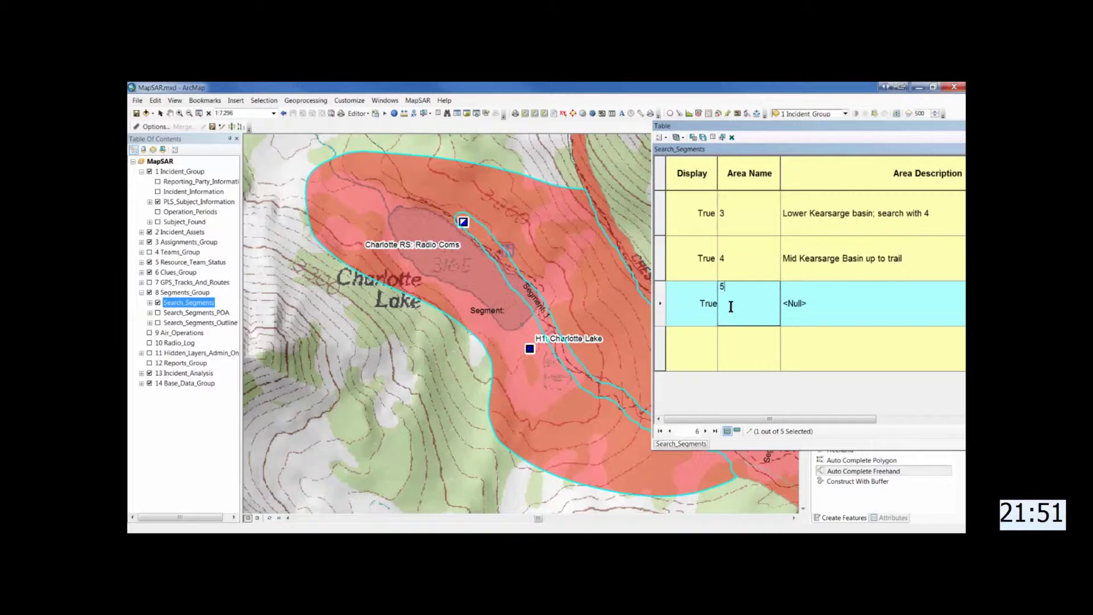
pyautogui.press('Tab')
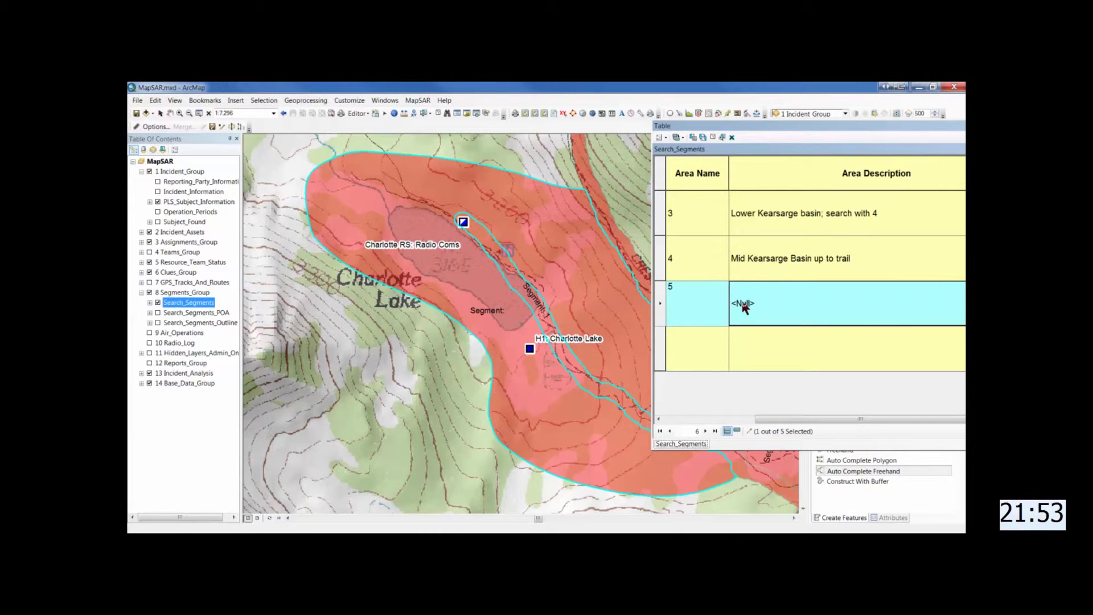
pyautogui.write('C')
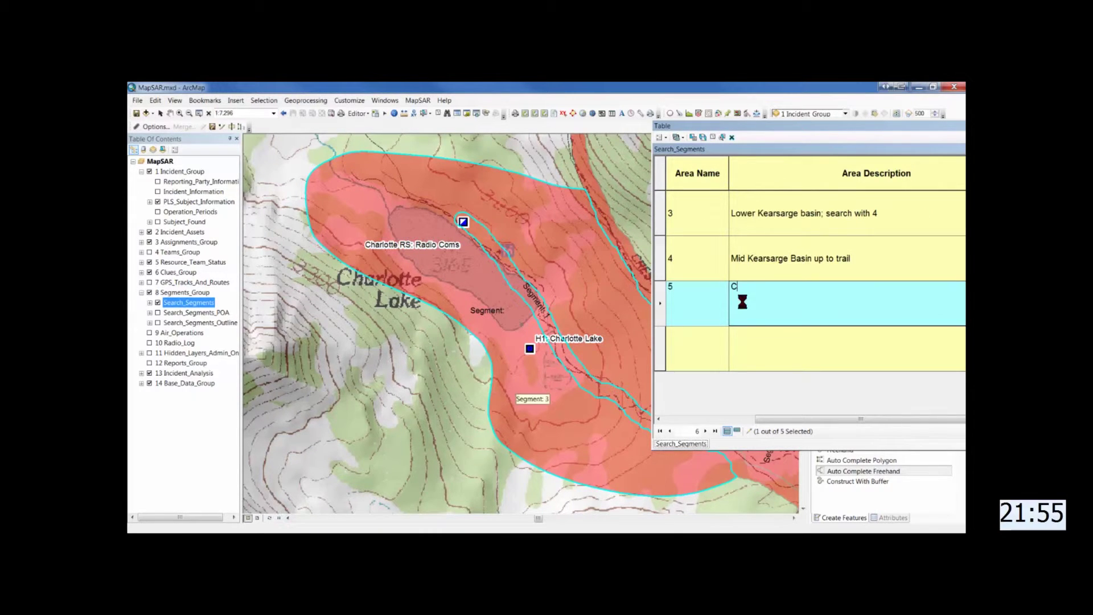
pyautogui.write('harlotte Lake area')
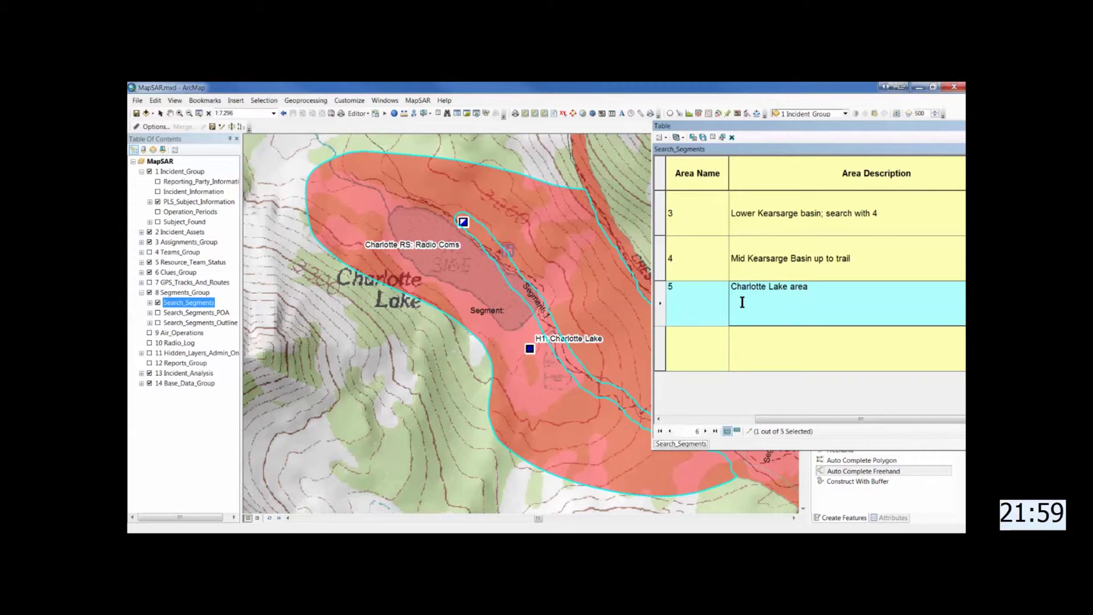
pyautogui.press('Tab')
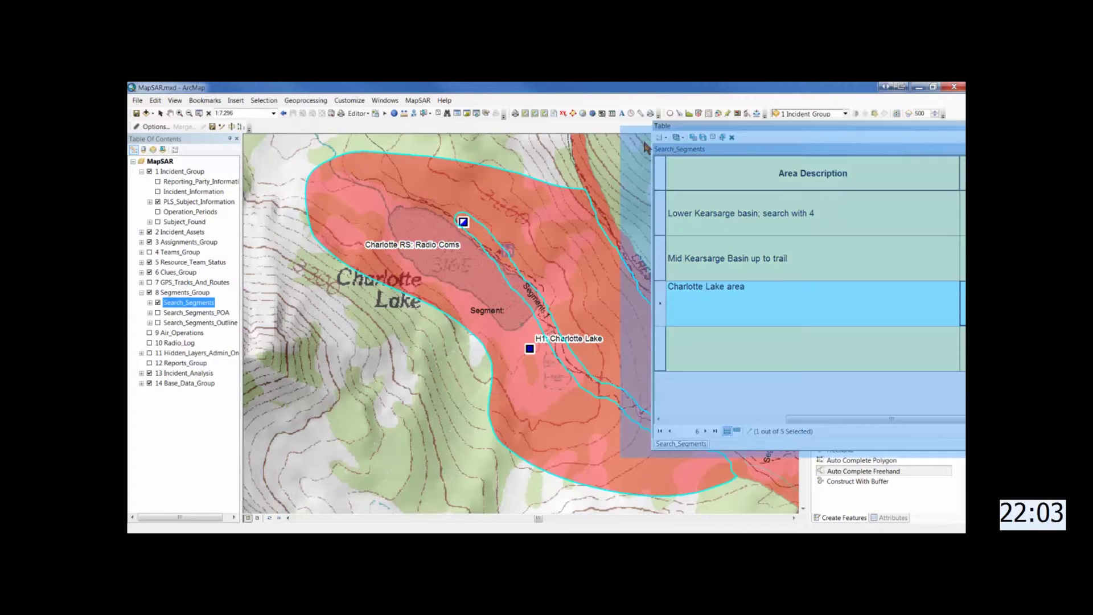
# Set the segment's Operation Period to 1 and close the attribute table
pyautogui.moveTo(646, 147); pyautogui.dragTo(548, 172)
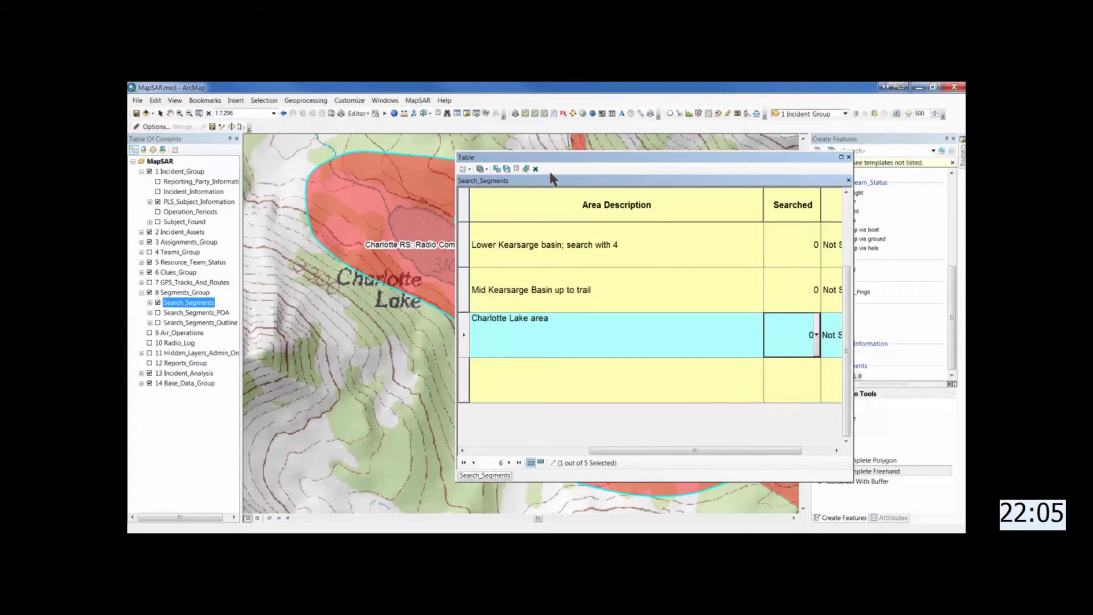
pyautogui.click(570, 186)
pyautogui.press('Tab')
pyautogui.press('Tab')
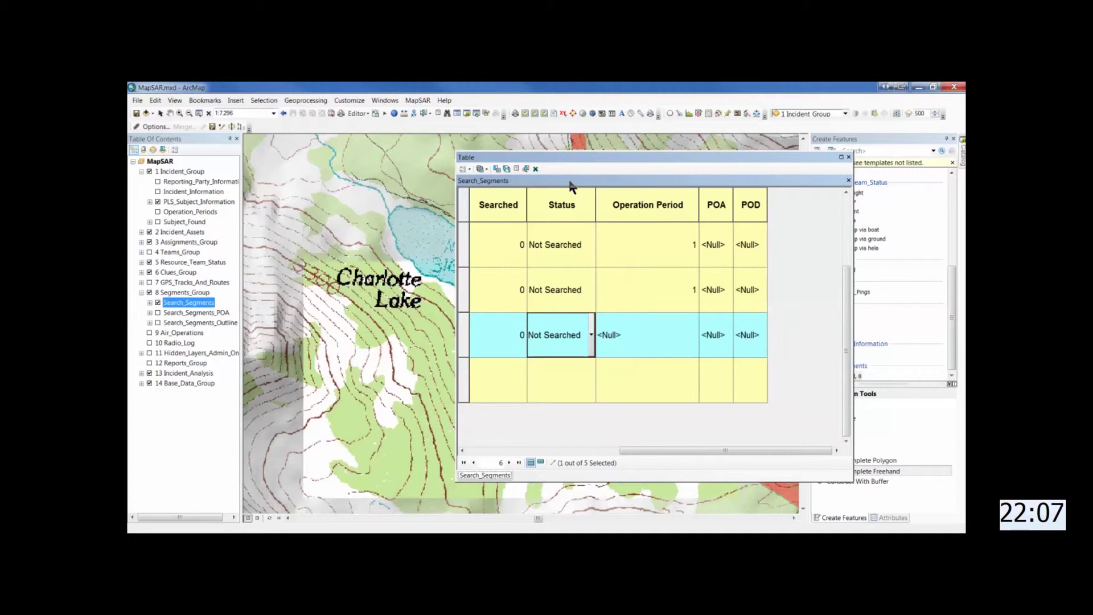
pyautogui.click(670, 339)
pyautogui.click(654, 373)
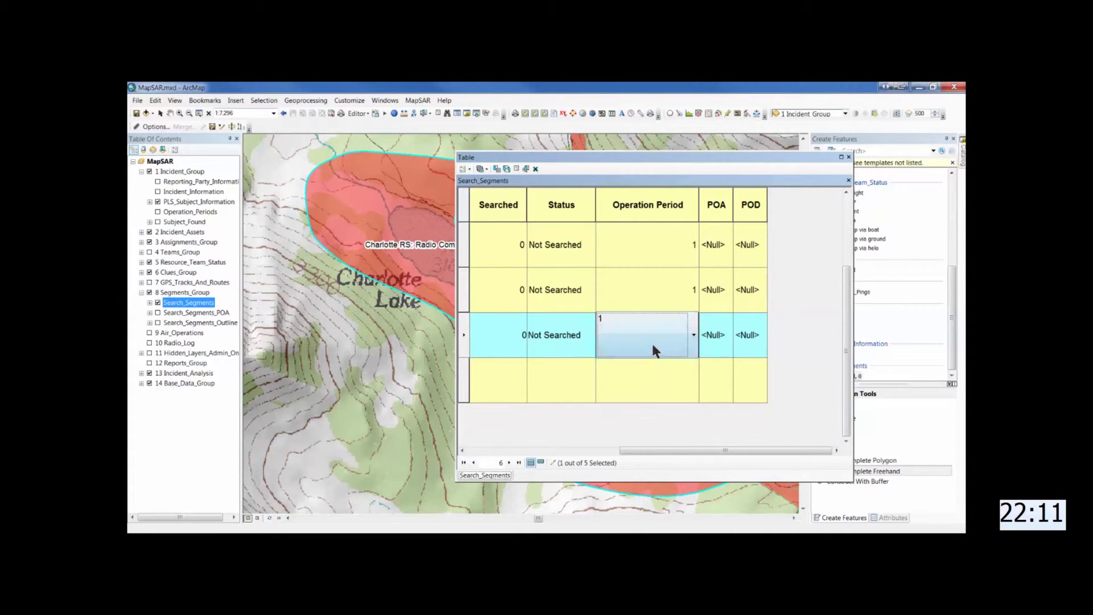
pyautogui.click(848, 157)
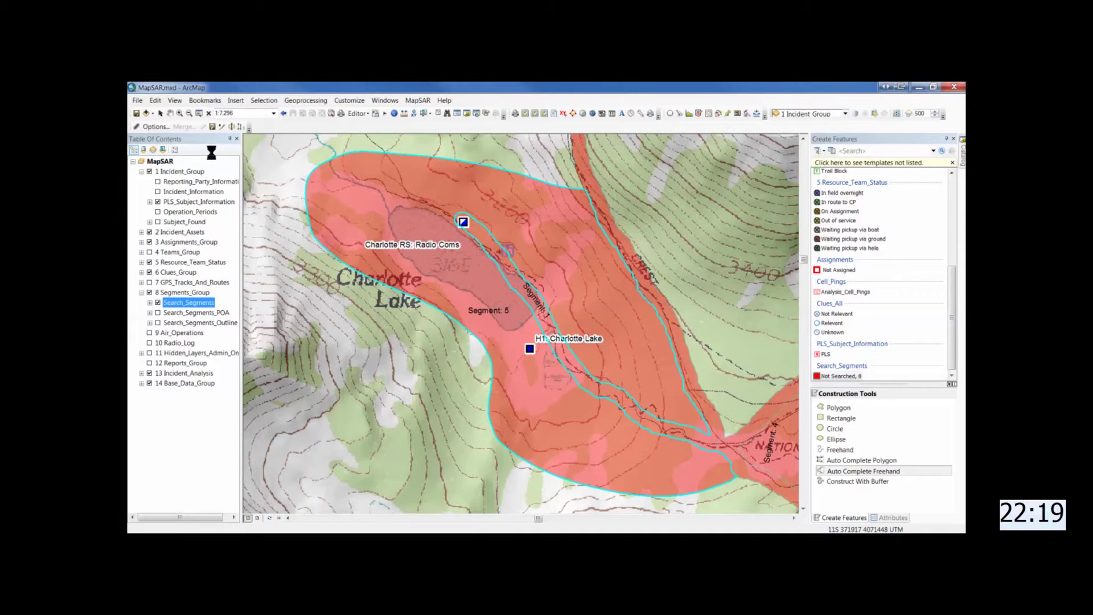
# Zoom out from Charlotte Lake to show Segments 3 and 5 across the Kearsarge basin
pyautogui.click(203, 101)
pyautogui.click(196, 199)
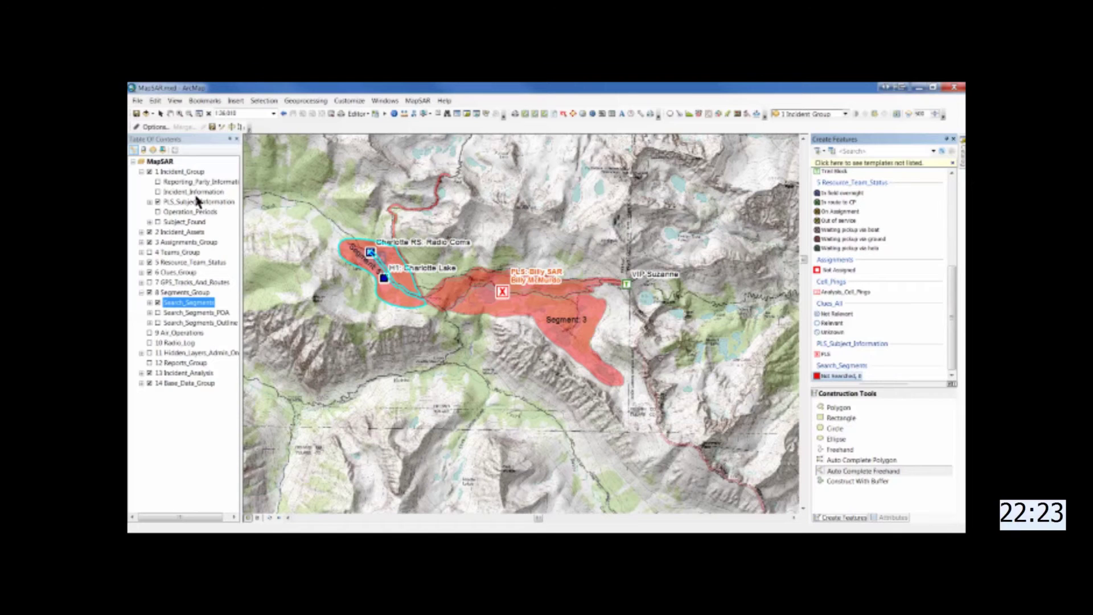